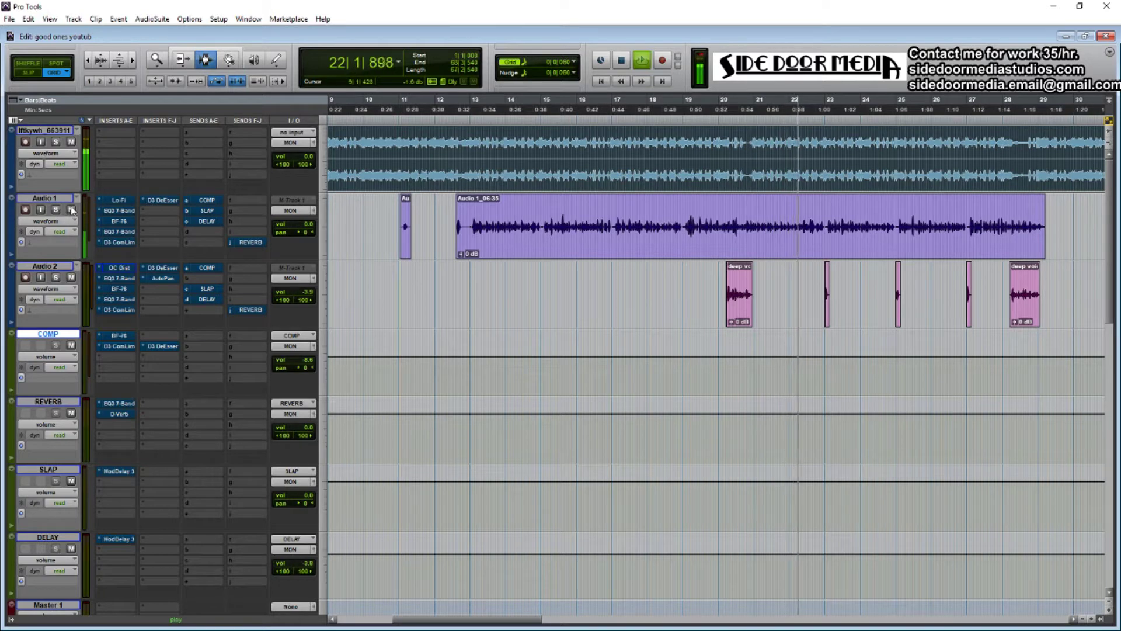
Mute the top beat track while the session plays back
left_click(71, 142)
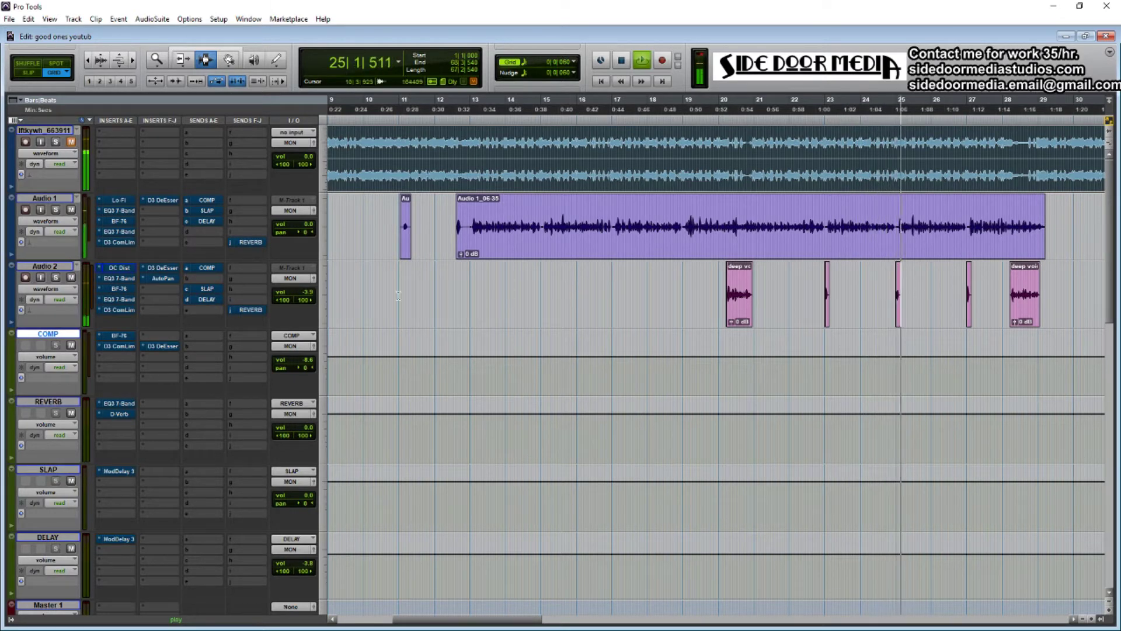
Set the playback start at 13|2|480, audition the vocals, and mute the Audio 2 track
left_click(401, 273)
left_click_drag(400, 273, 483, 289)
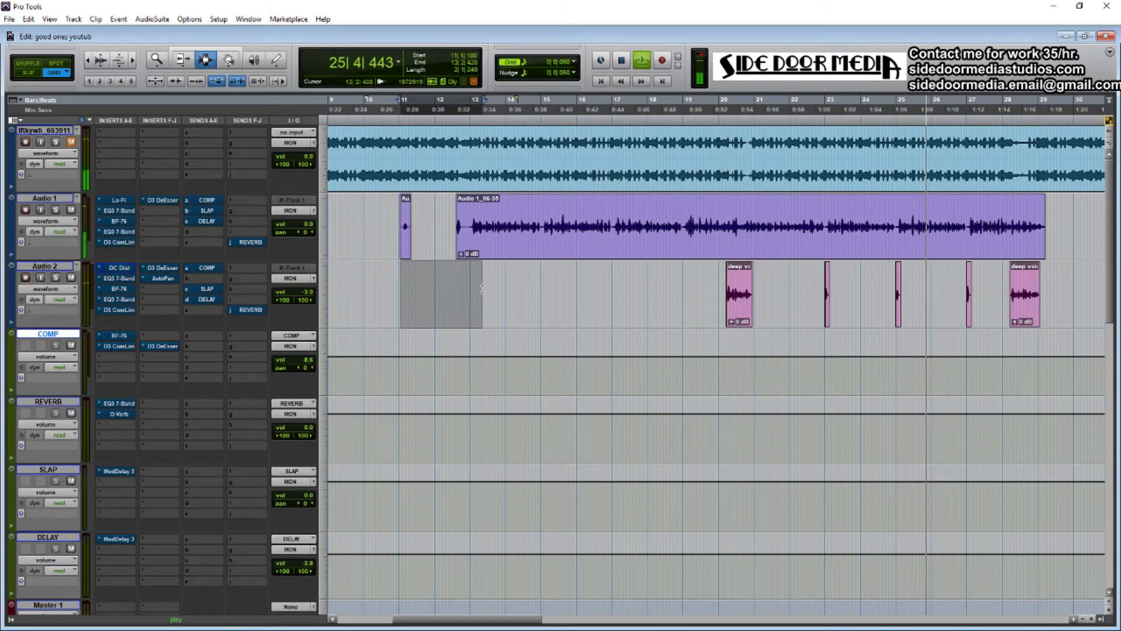
left_click(483, 289)
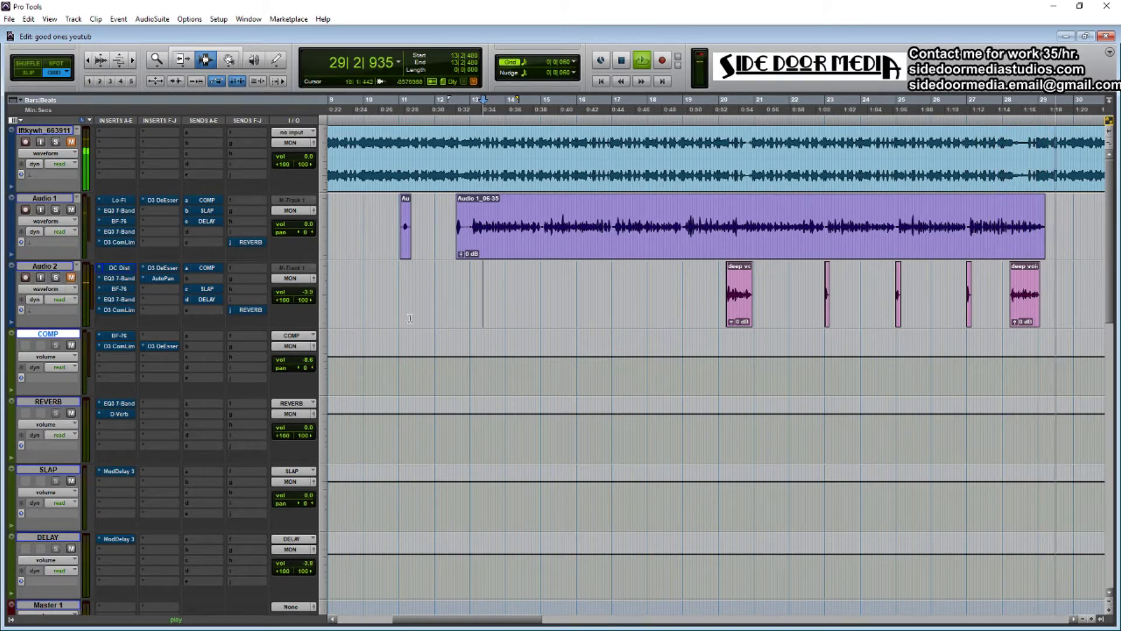
key("space")
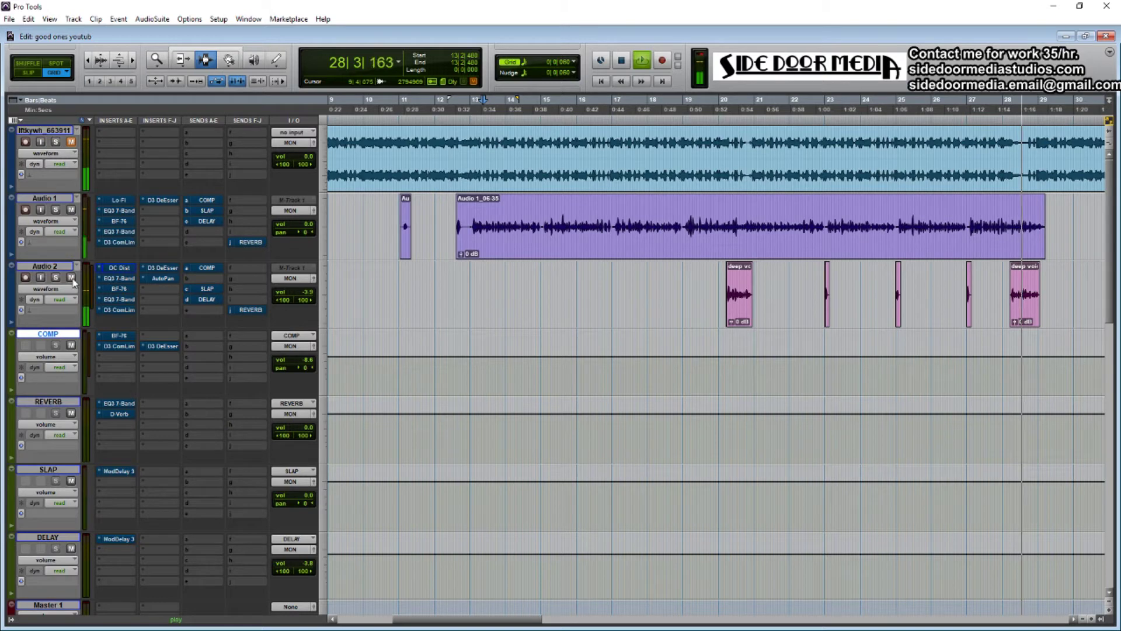
left_click(71, 278)
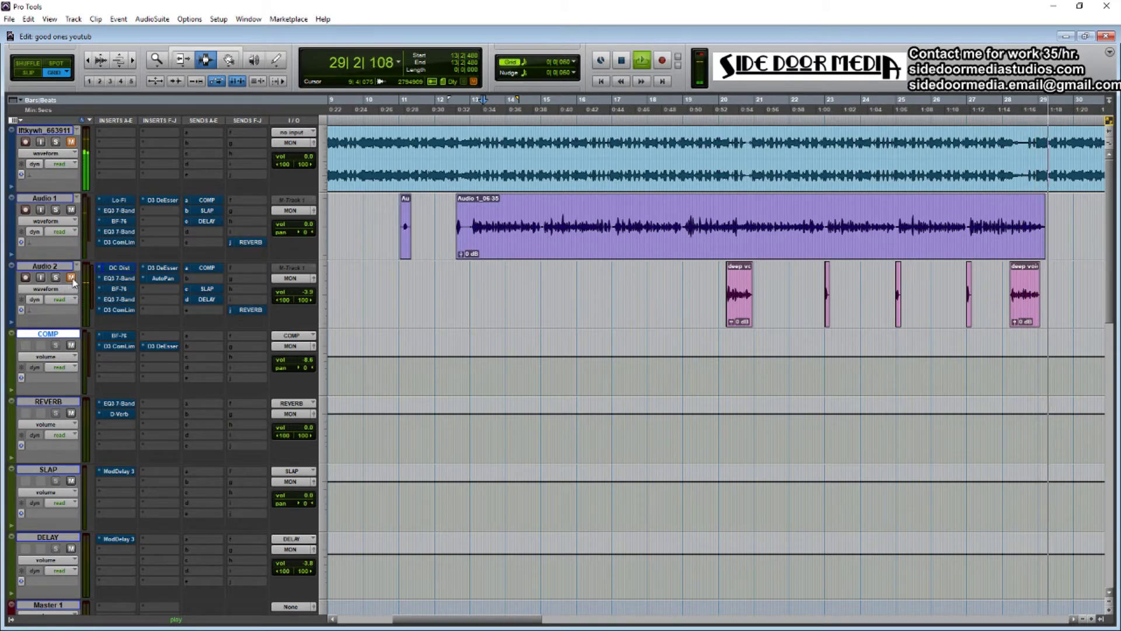
key("space")
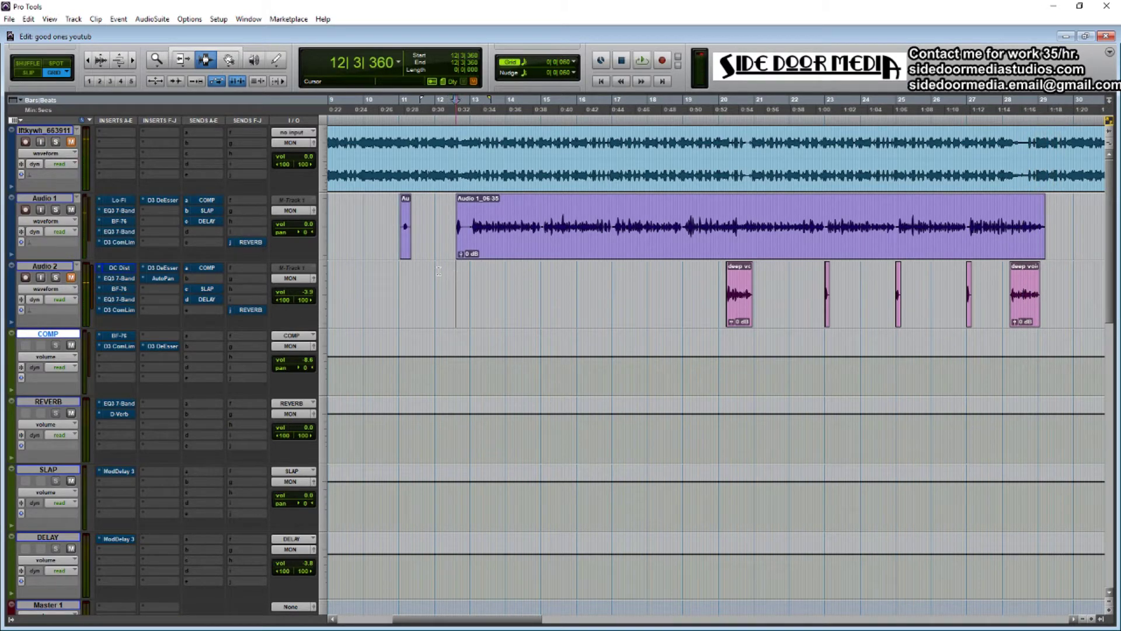
Lower Audio 1's Lo-Fi saturation to 0.2 while auditioning, then bring up its EQ3 7-Band
left_click(124, 204)
left_click(124, 205)
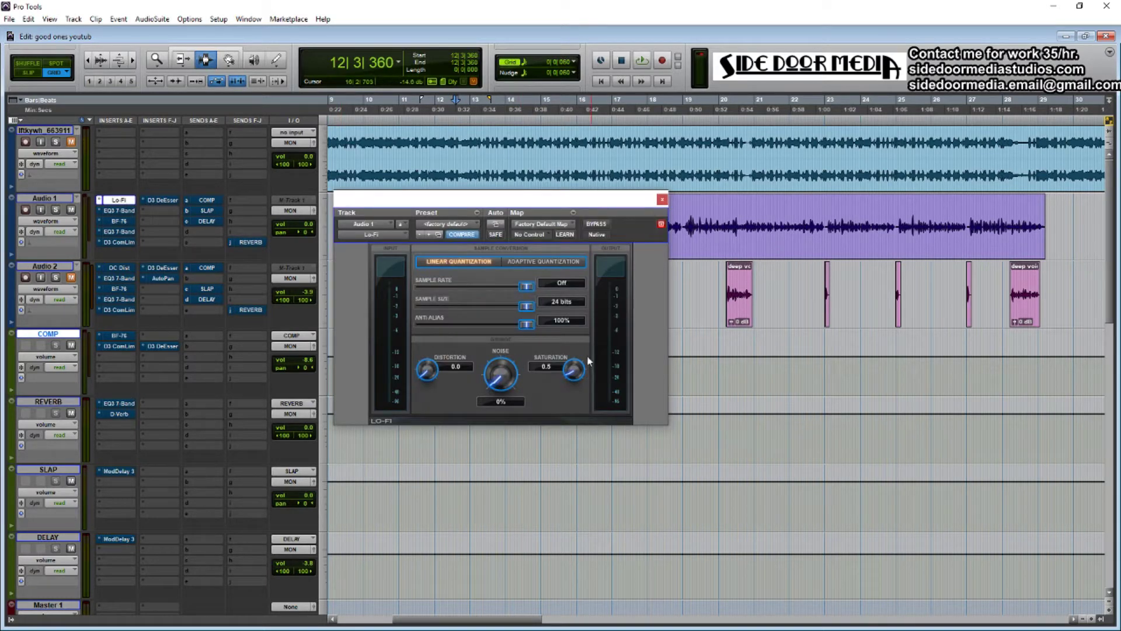
left_click_drag(517, 213, 555, 335)
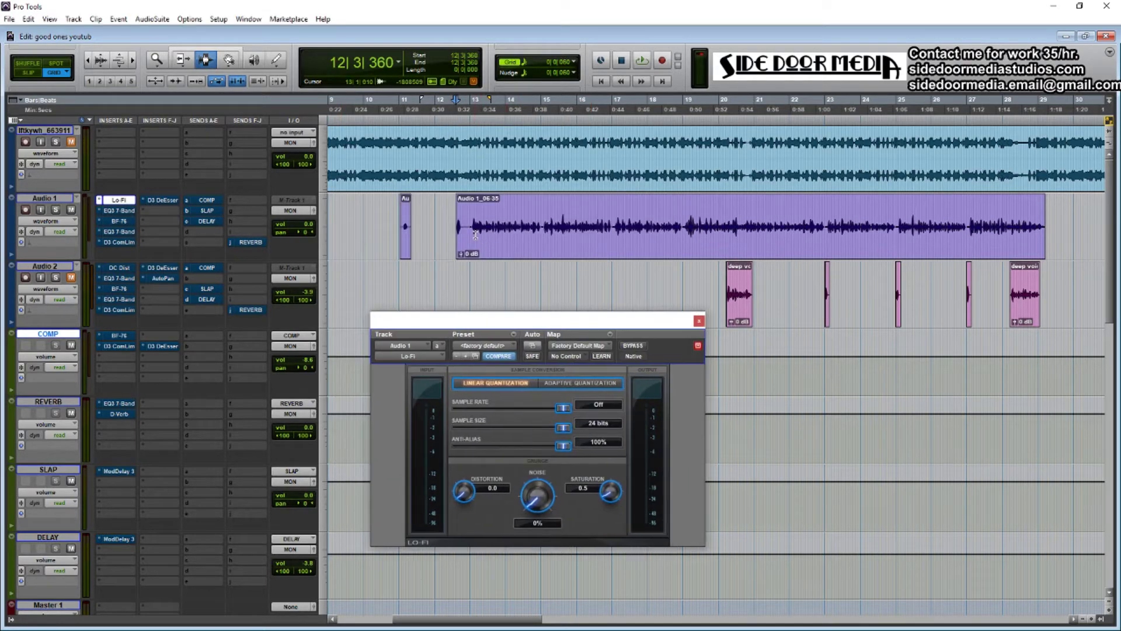
key("space")
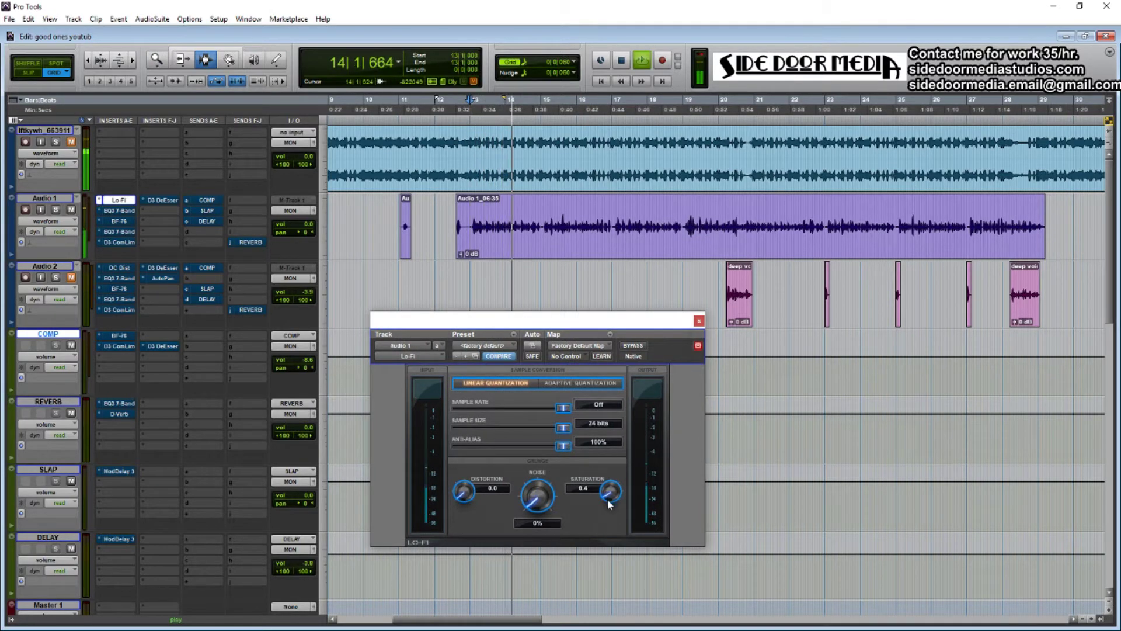
scroll(608, 502, "down", 1)
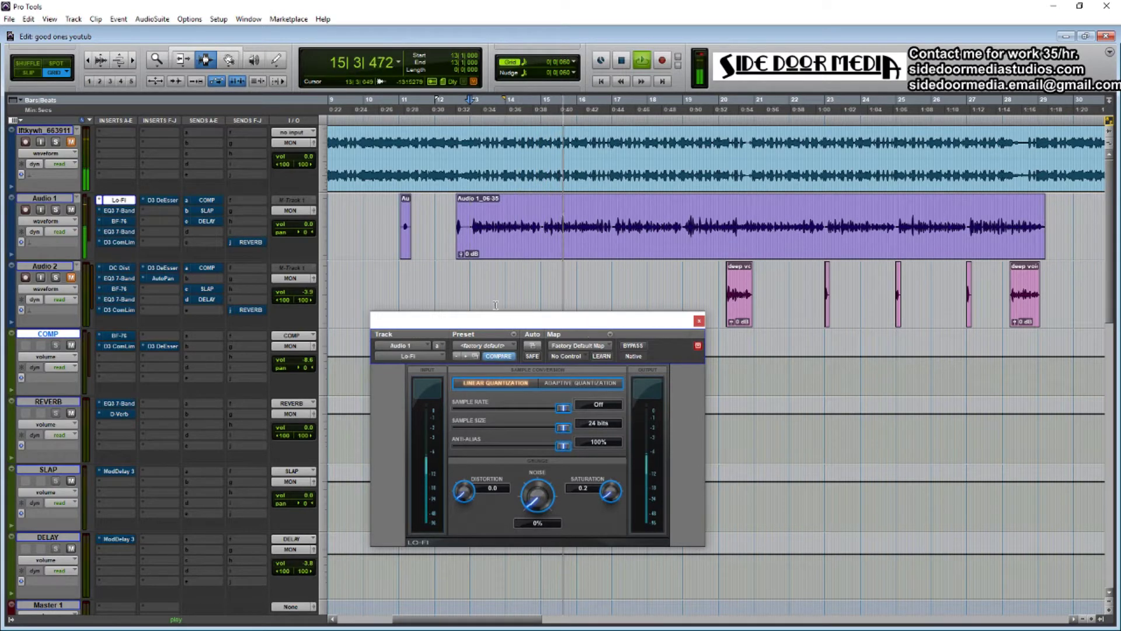
key("space")
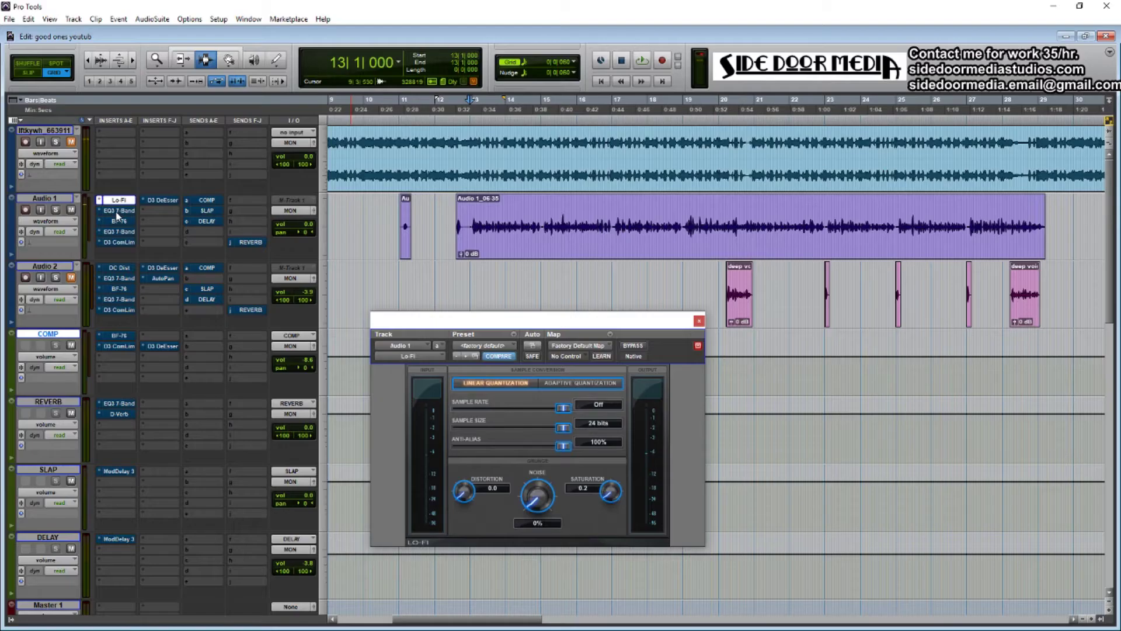
left_click(117, 212)
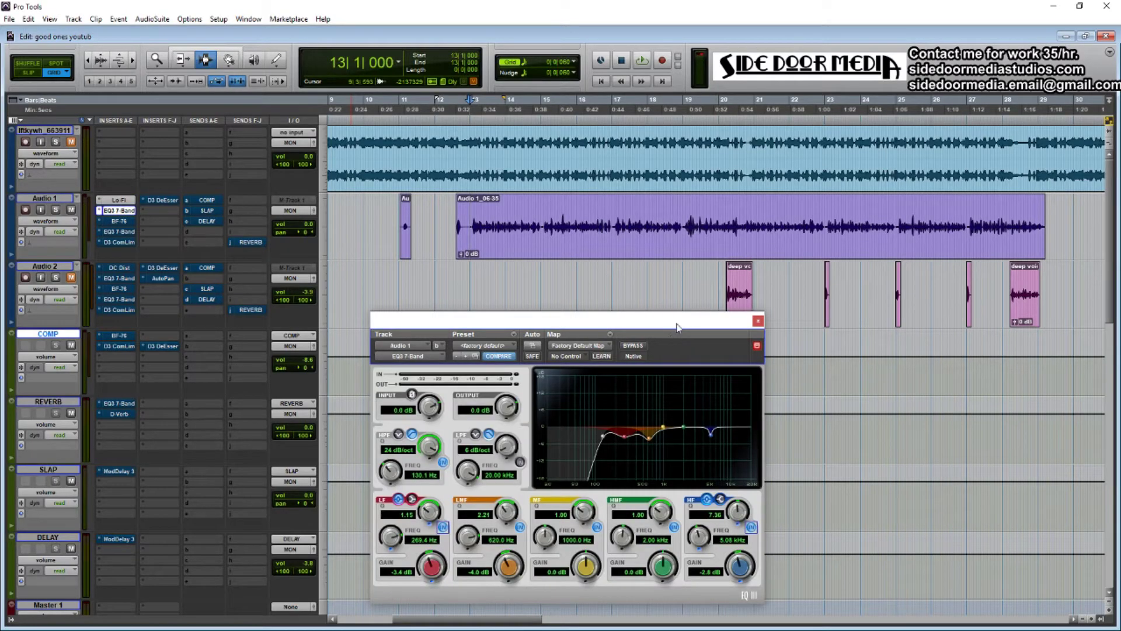
Engage the high-pass filter on Audio 1's EQ3 and set its cutoff to about 128.1 Hz
left_click_drag(677, 327, 699, 285)
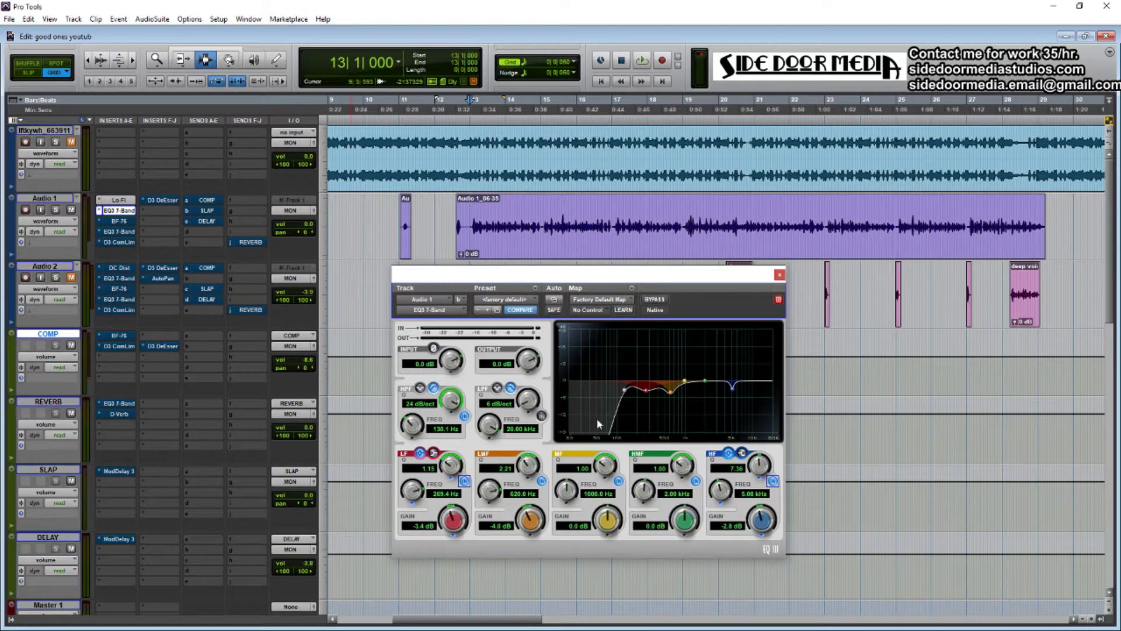
left_click(464, 416)
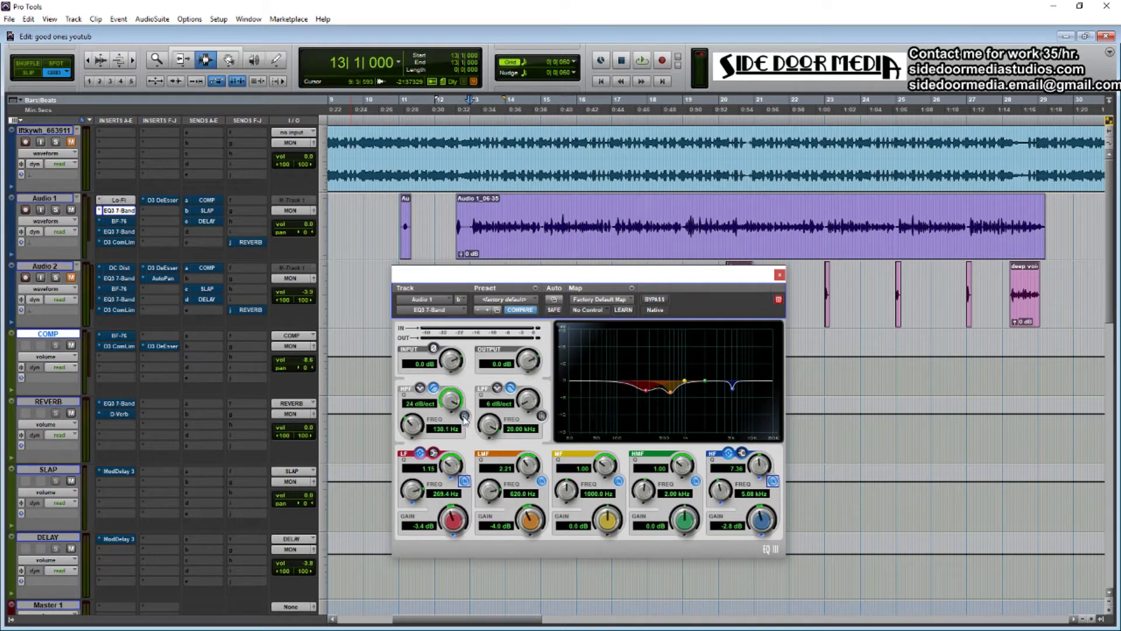
left_click(465, 417)
left_click(464, 416)
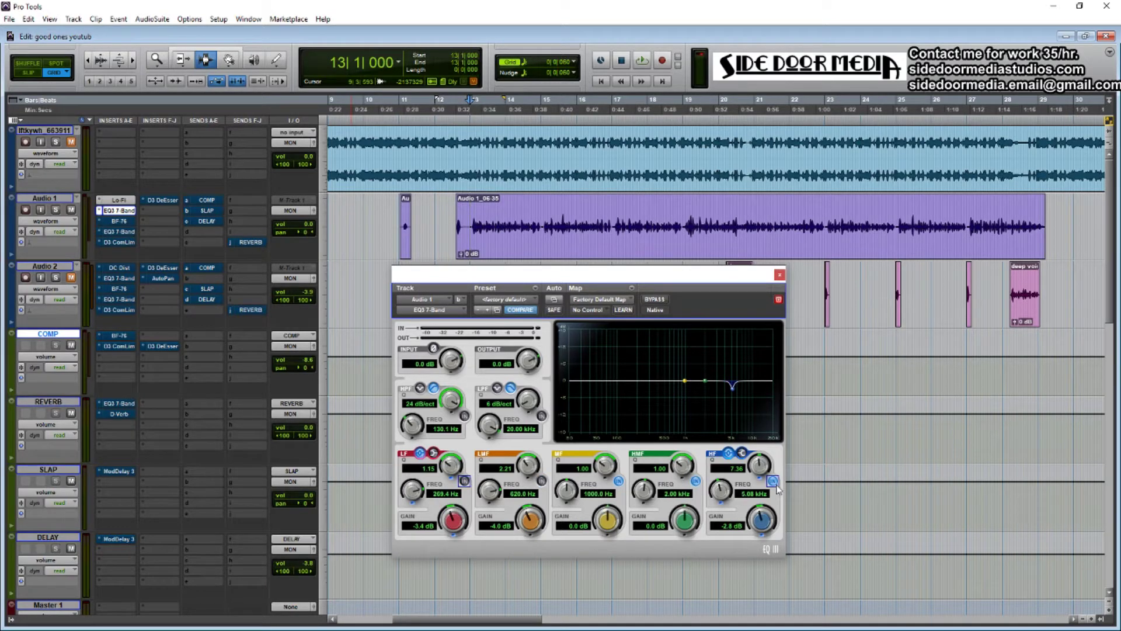
key("space")
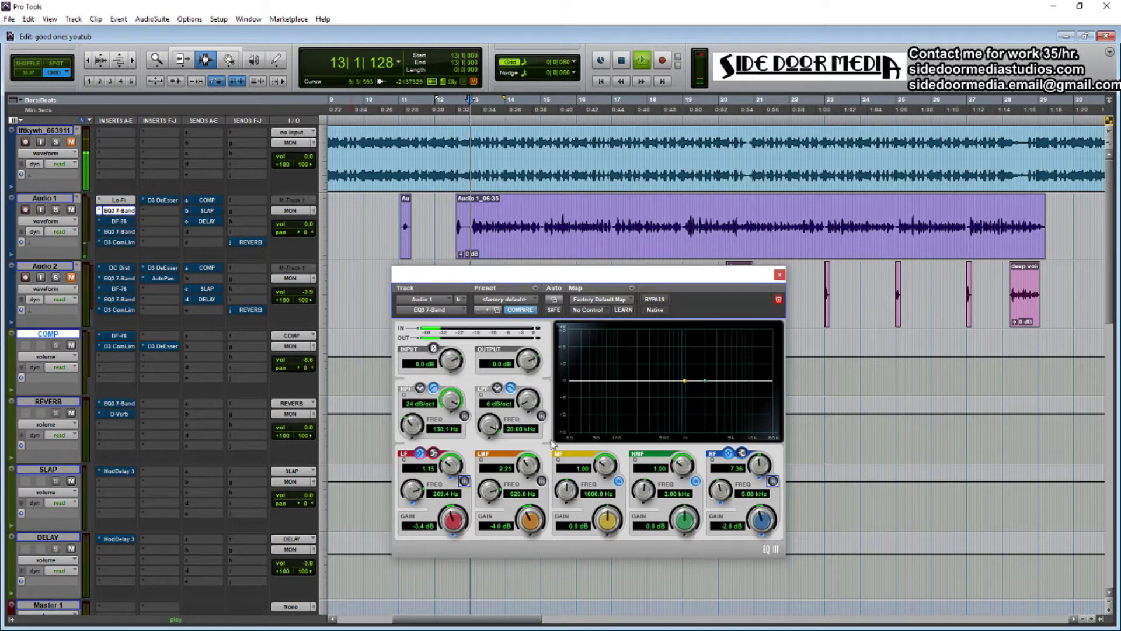
left_click(464, 416)
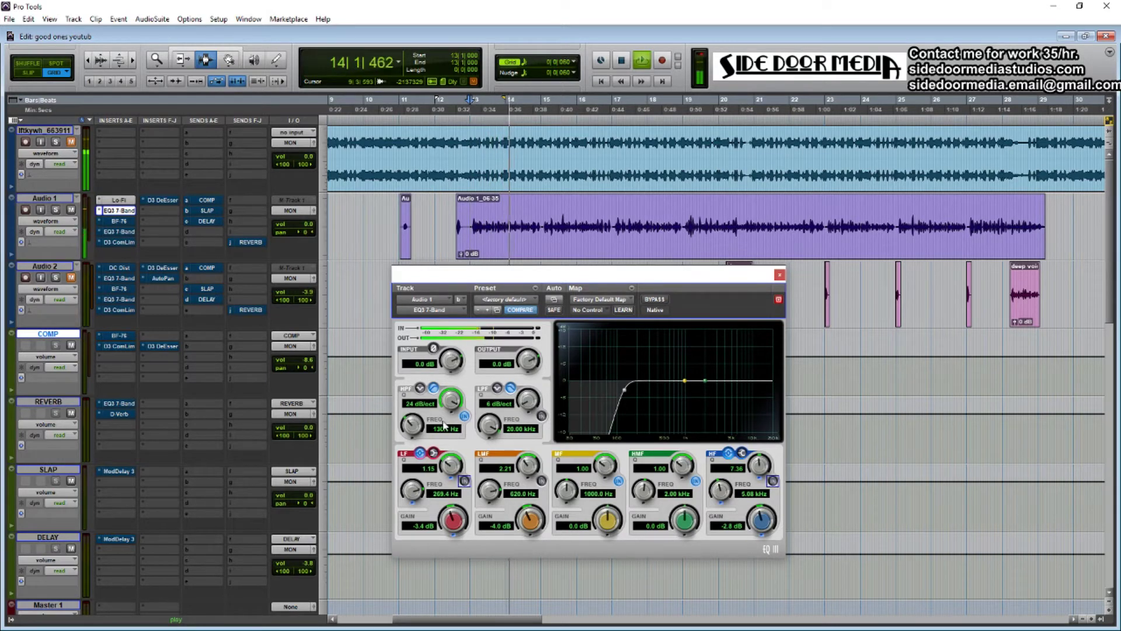
left_click_drag(413, 433, 413, 407)
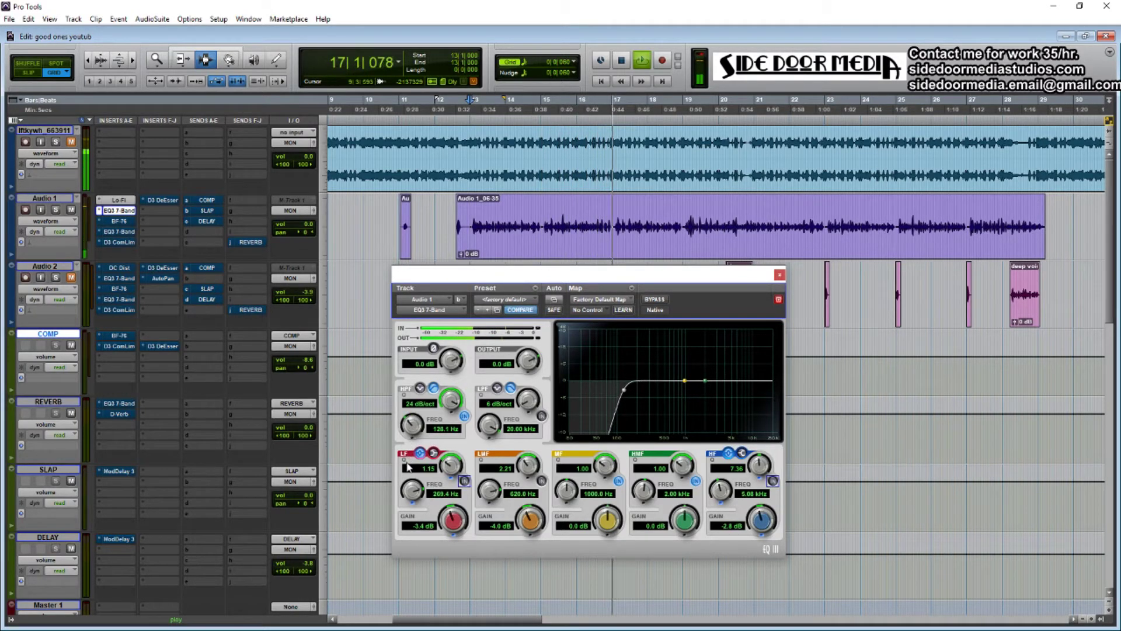
Enable the LF band, cut low-mid to -2.3 dB and high band to -2.2 dB, then close the EQ
left_click(464, 482)
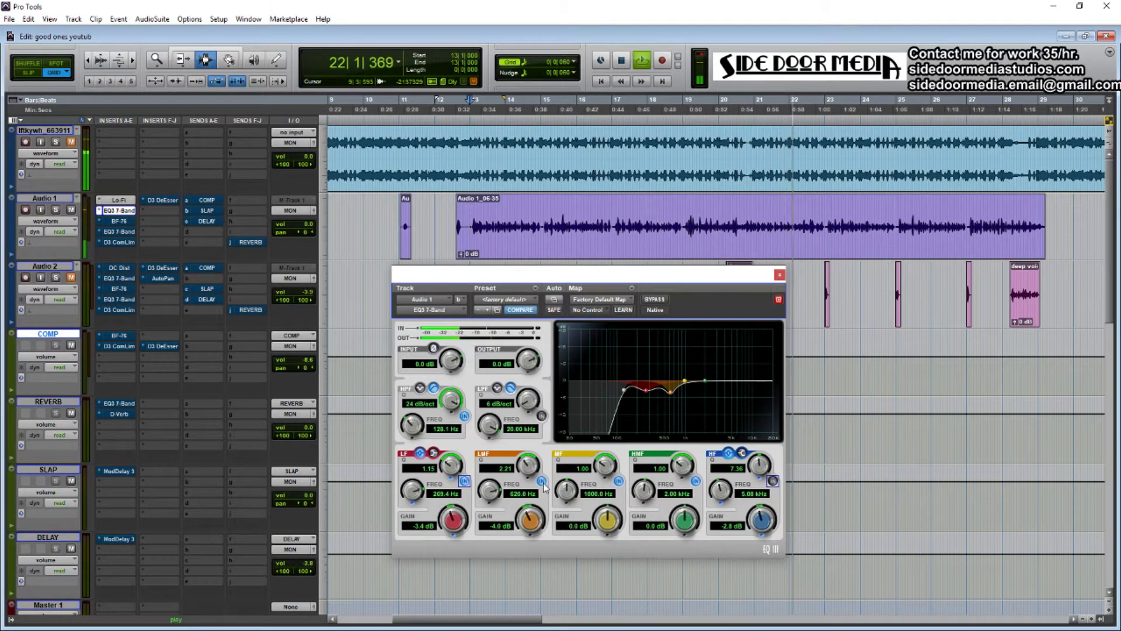
left_click_drag(527, 520, 532, 513)
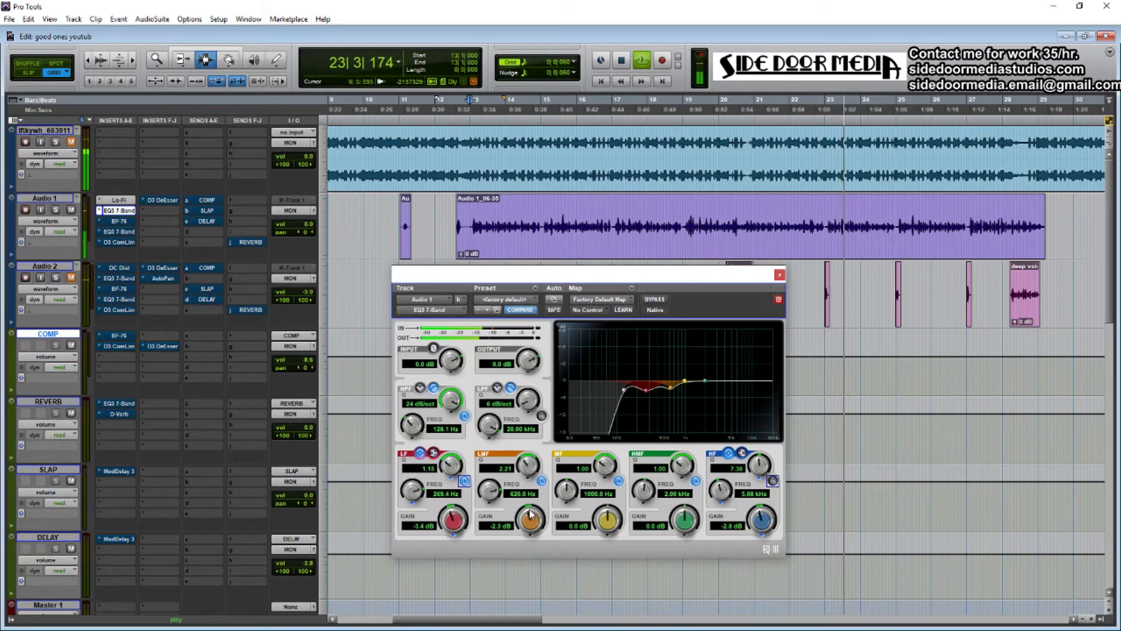
left_click(772, 481)
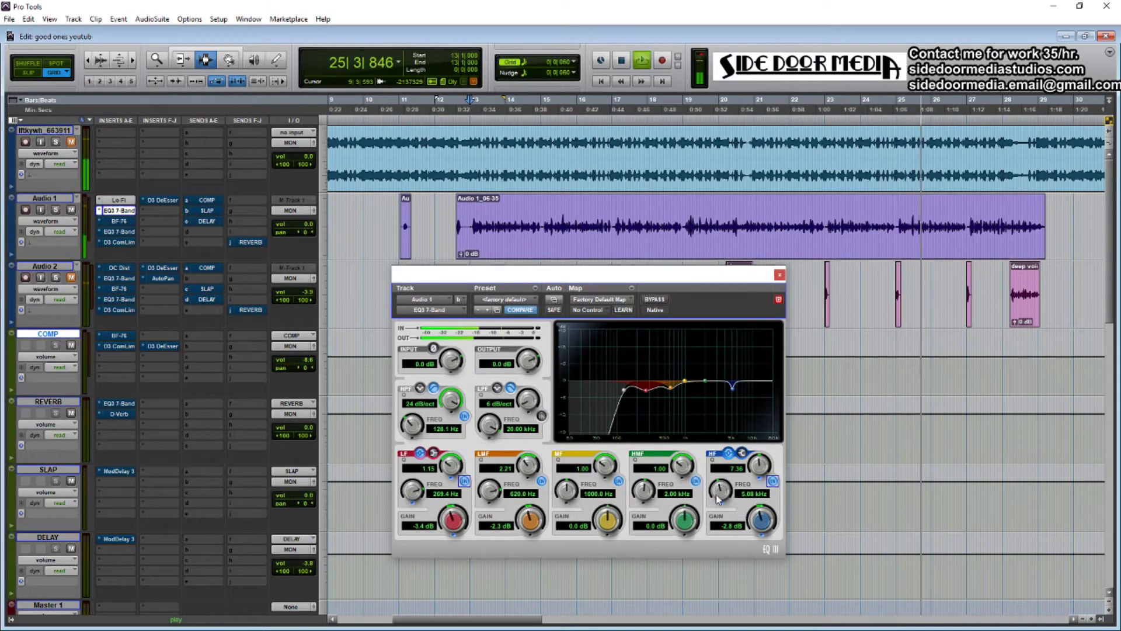
mouse_move(764, 536)
left_mouse_down()
mouse_move(767, 469)
mouse_move(759, 535)
left_mouse_up()
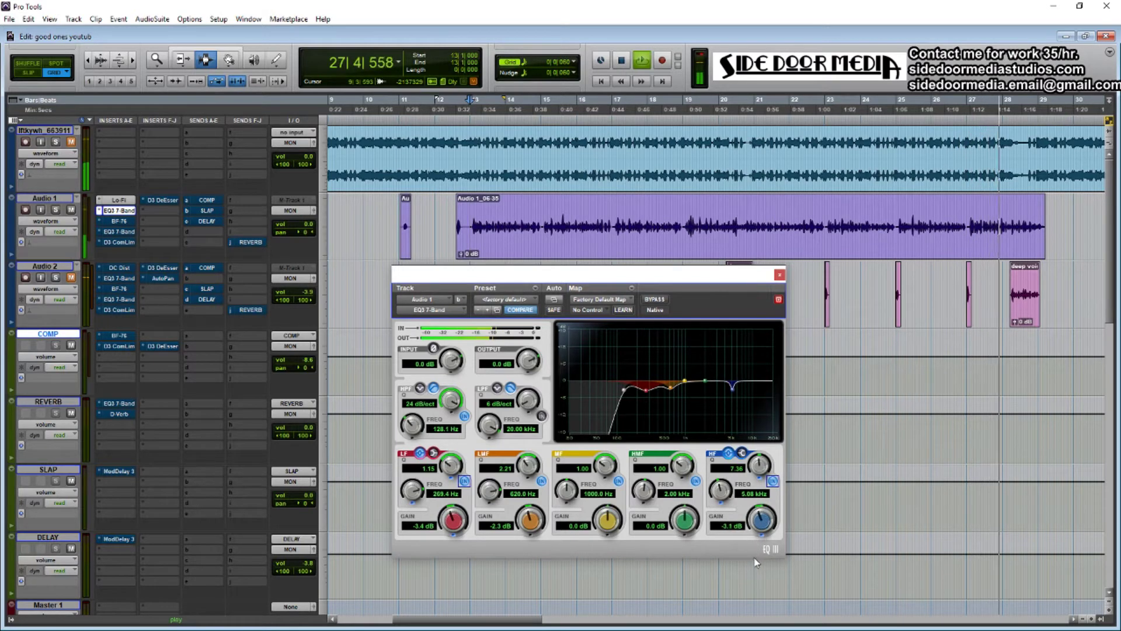
left_click_drag(760, 521, 751, 594)
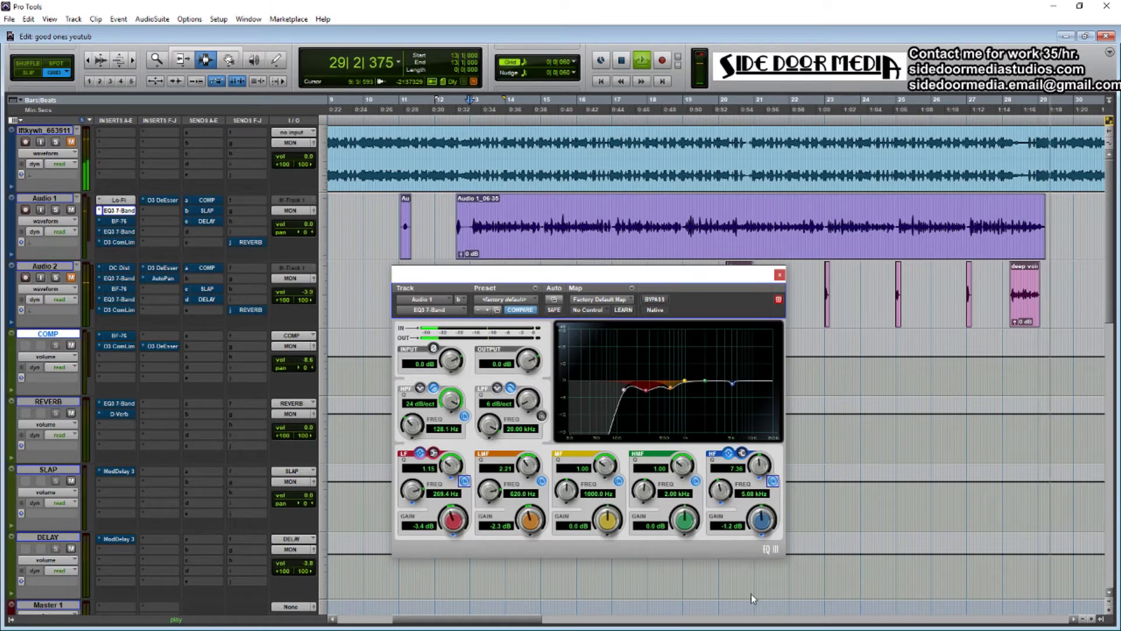
key("space")
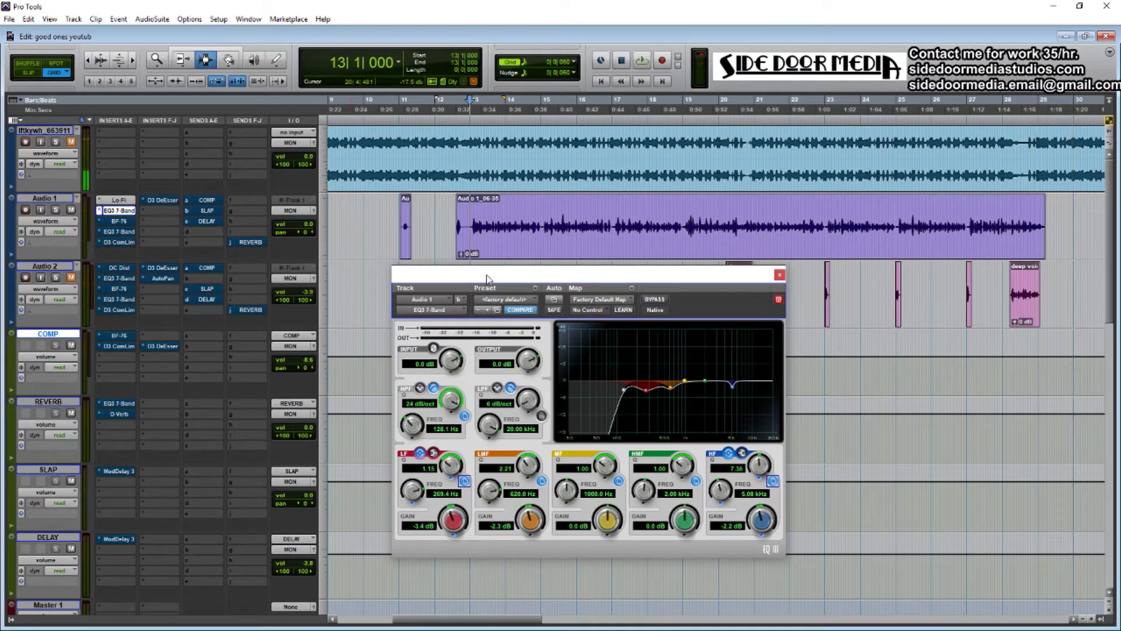
left_click_drag(467, 241, 1049, 234)
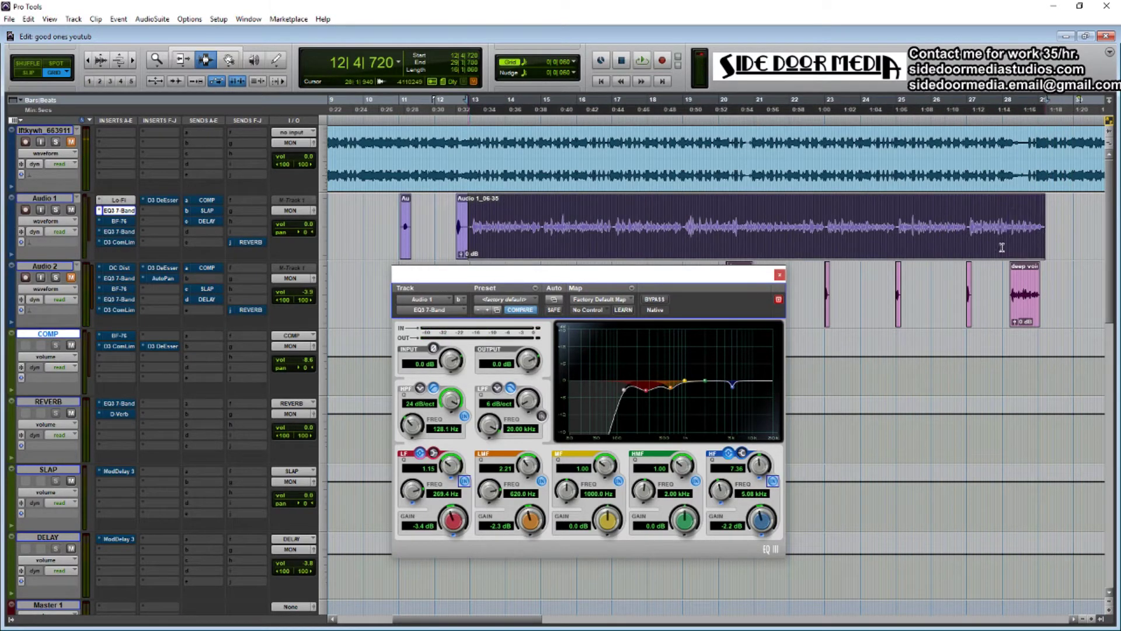
left_click(779, 275)
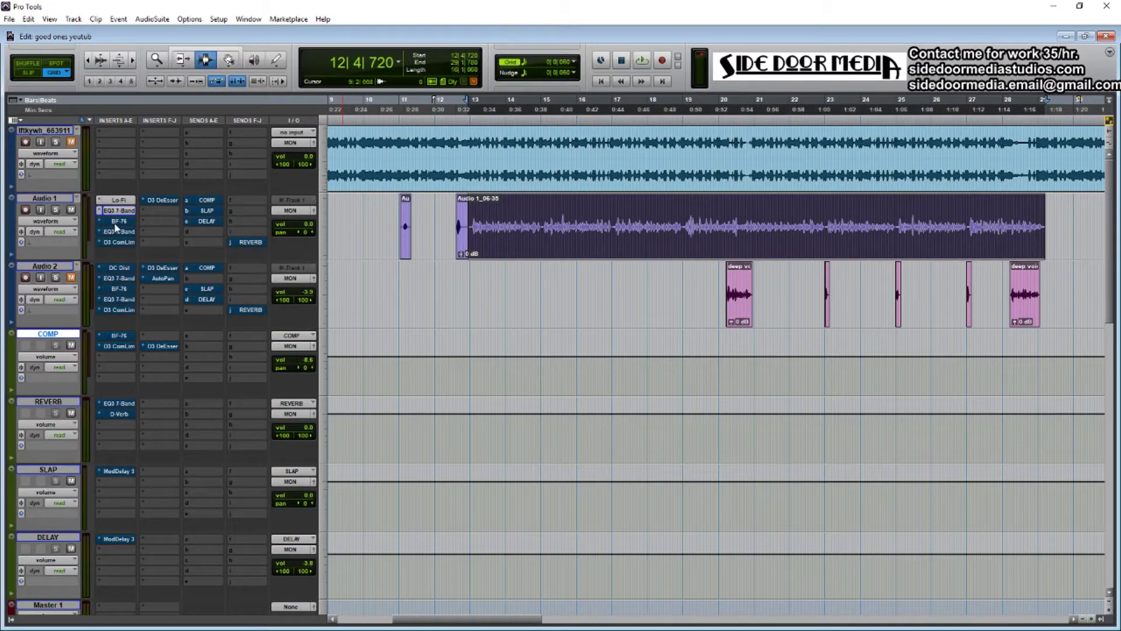
Open Audio 1's BF-76 and lower its input while a selected vocal phrase plays
left_click(116, 224)
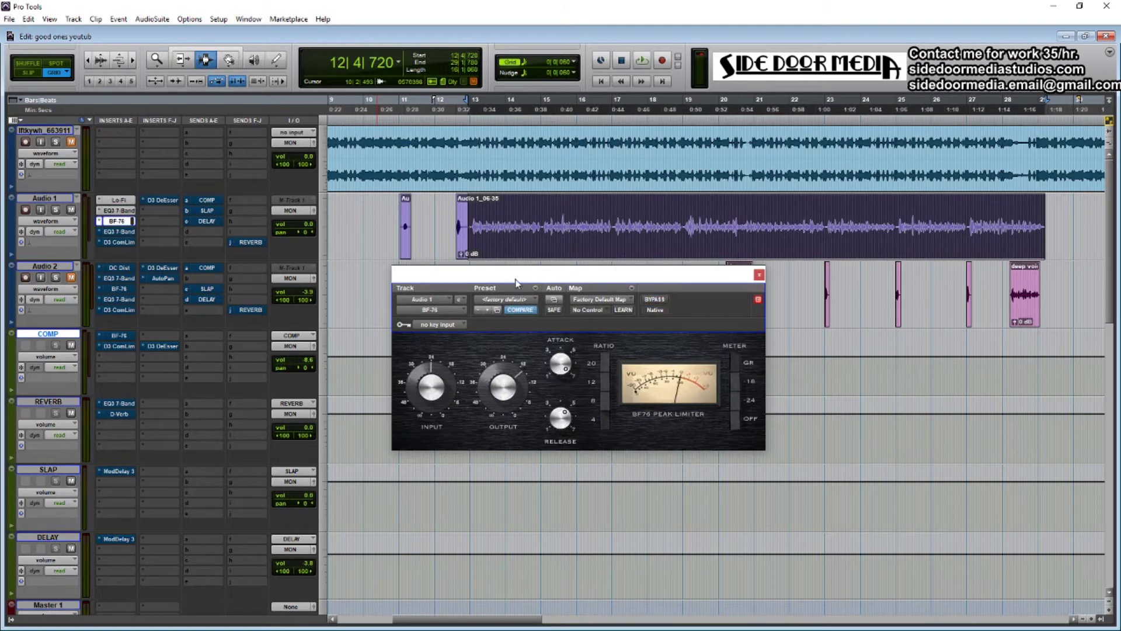
left_click(675, 236)
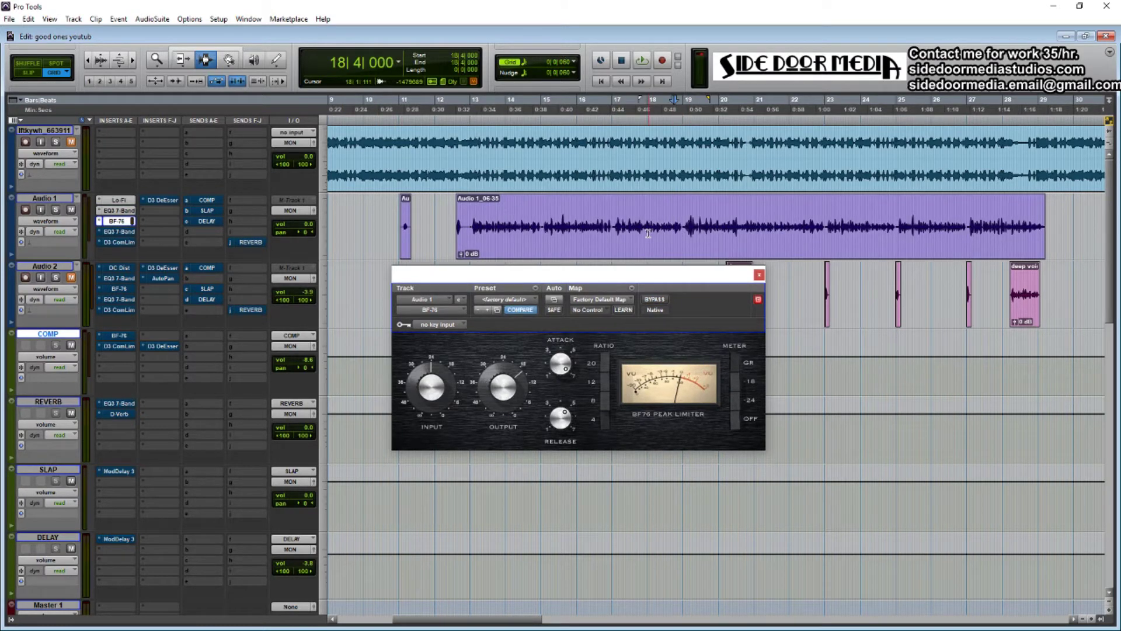
left_click_drag(648, 233, 736, 238)
key("space")
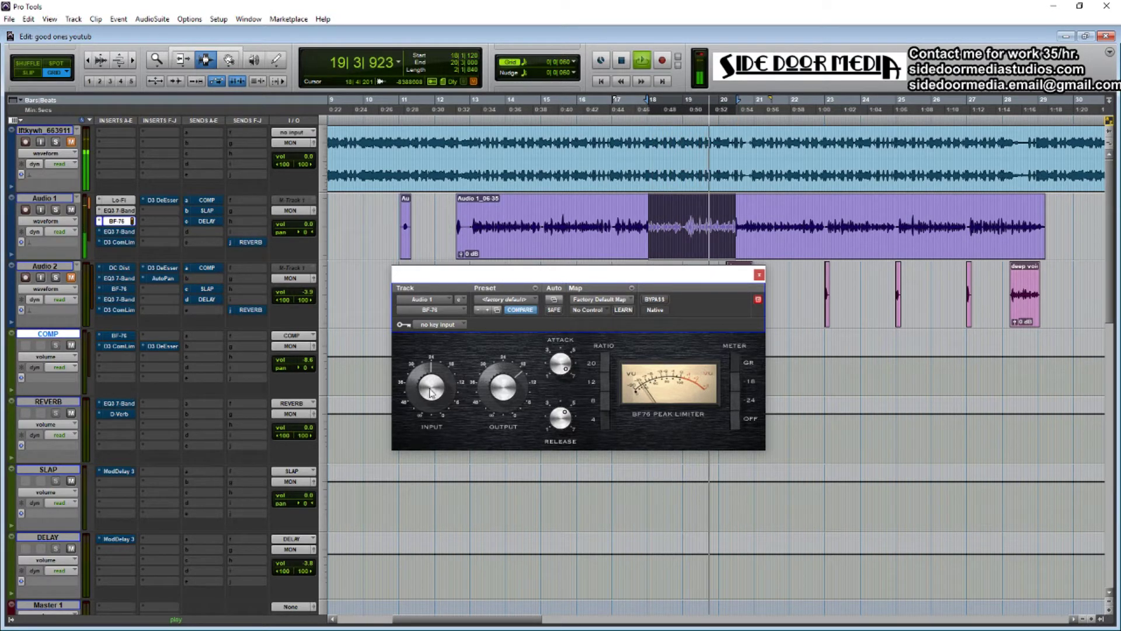
left_click_drag(431, 392, 424, 407)
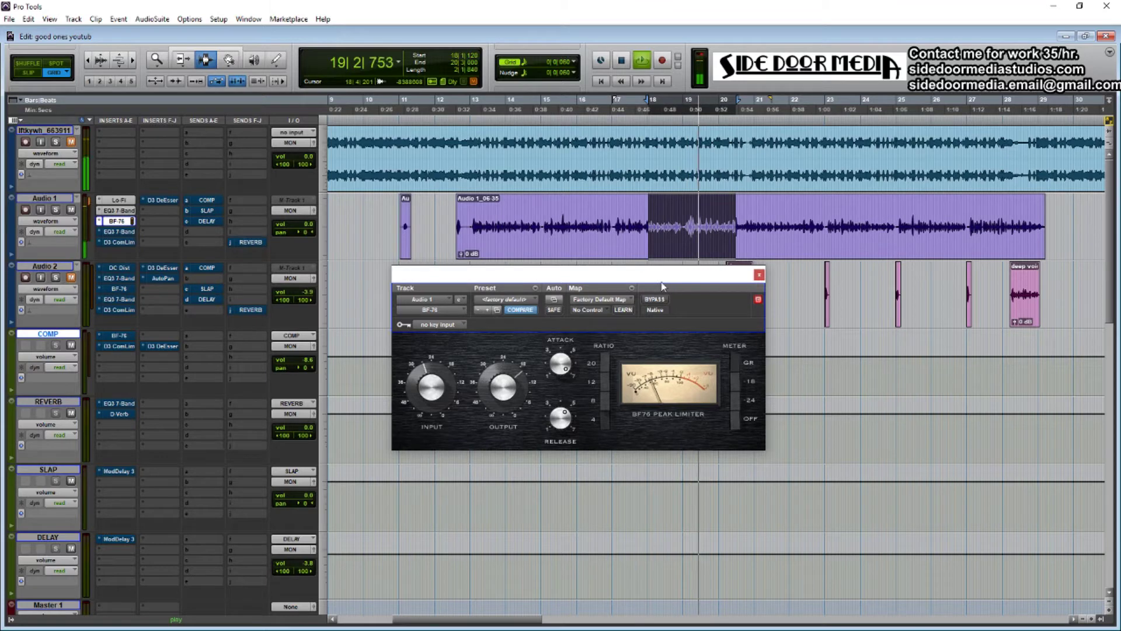
mouse_move(437, 395)
left_mouse_down()
mouse_move(432, 432)
mouse_move(435, 415)
left_mouse_up()
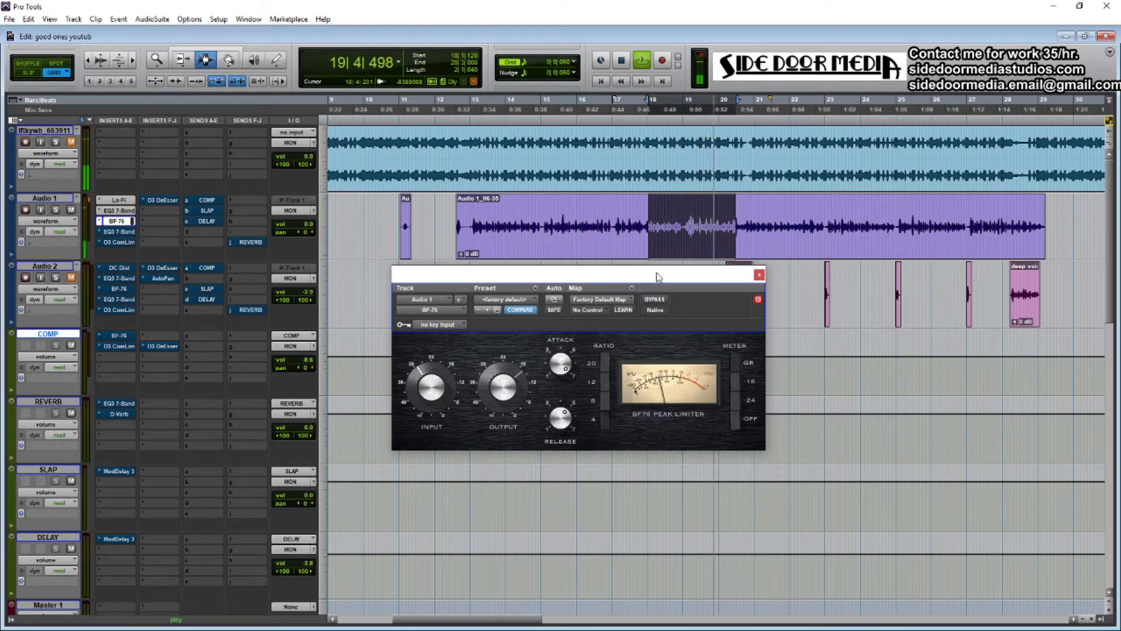
Start playback just before the vocal and mute the top stereo track
left_click(466, 237)
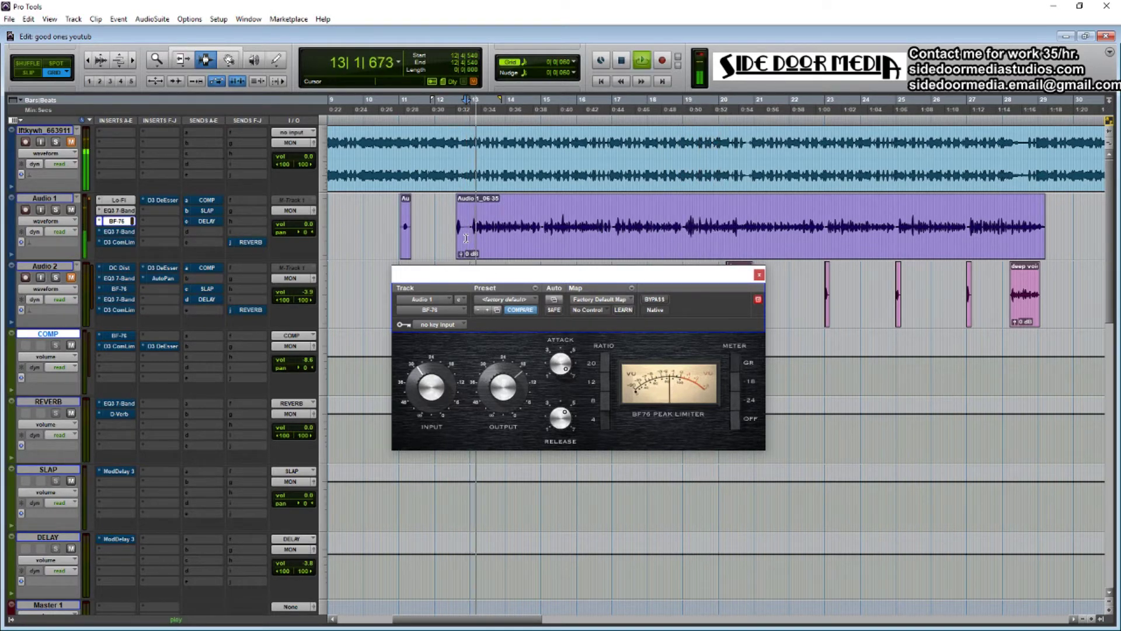
left_click(71, 142)
key("space")
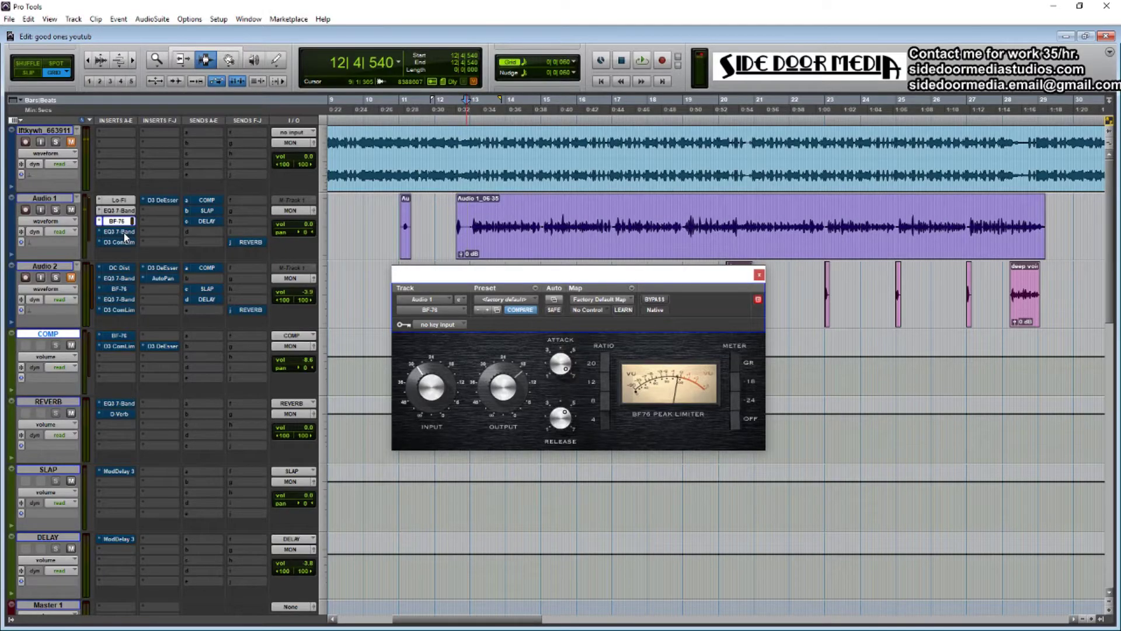
Switch on Audio 1's EQ3 7-Band and compare it against bypass during playback
left_click(119, 231)
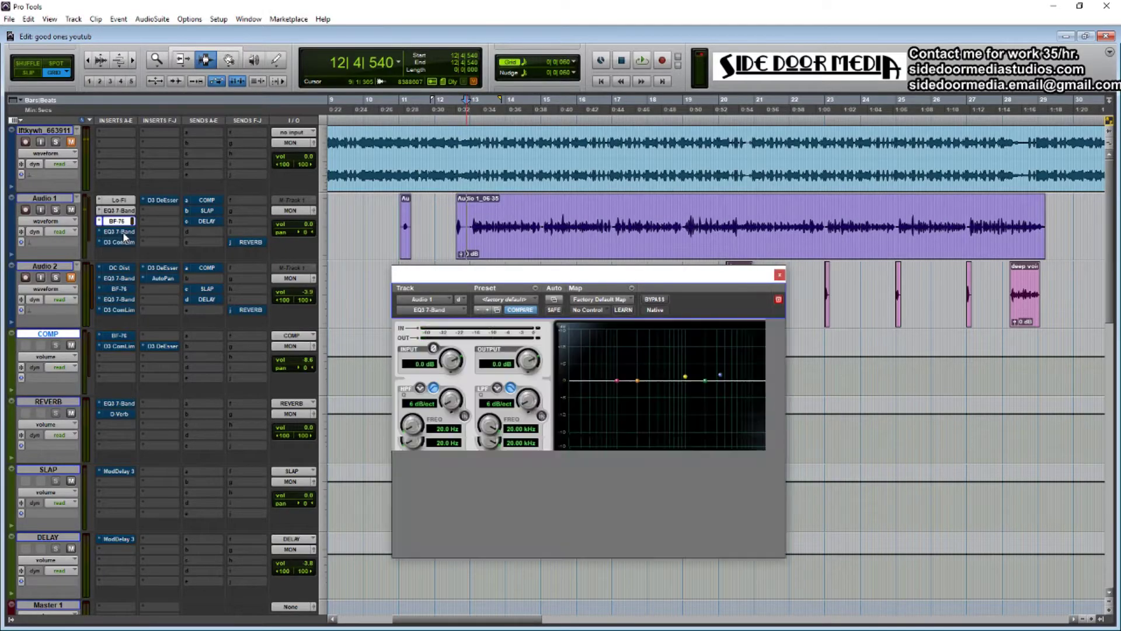
left_click(124, 236, "ctrl")
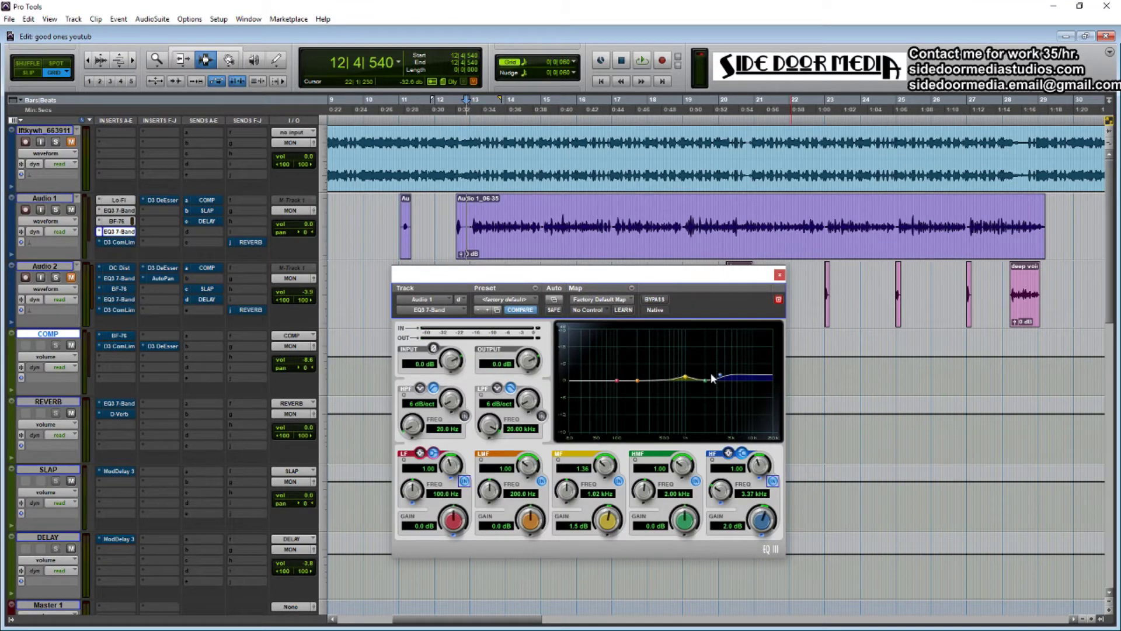
left_click(651, 303)
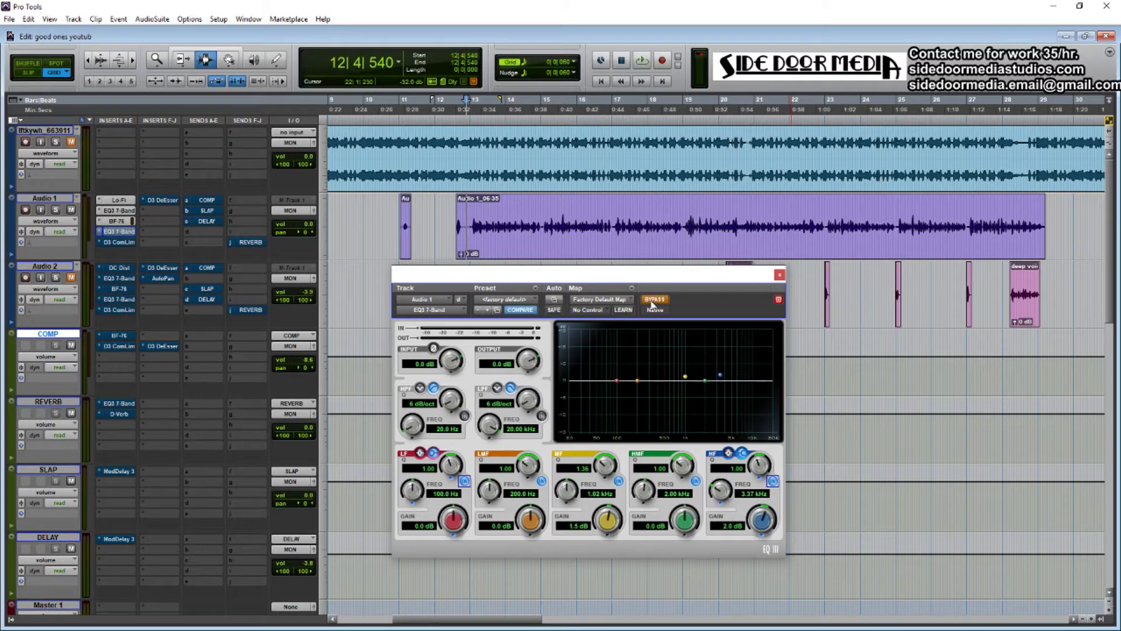
key("space")
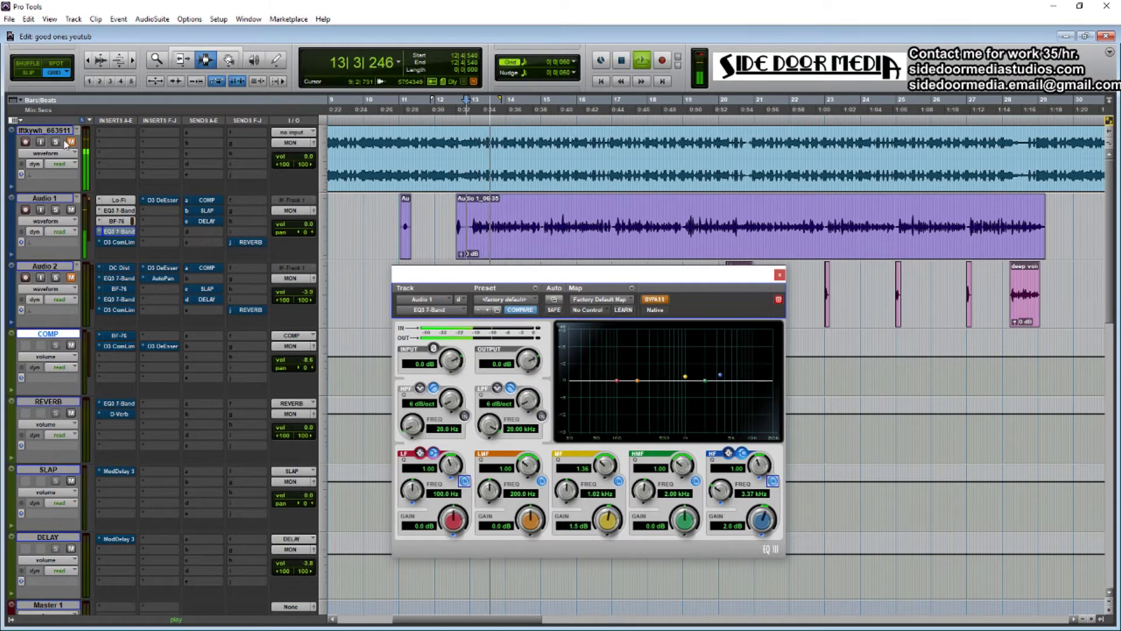
left_click(652, 299)
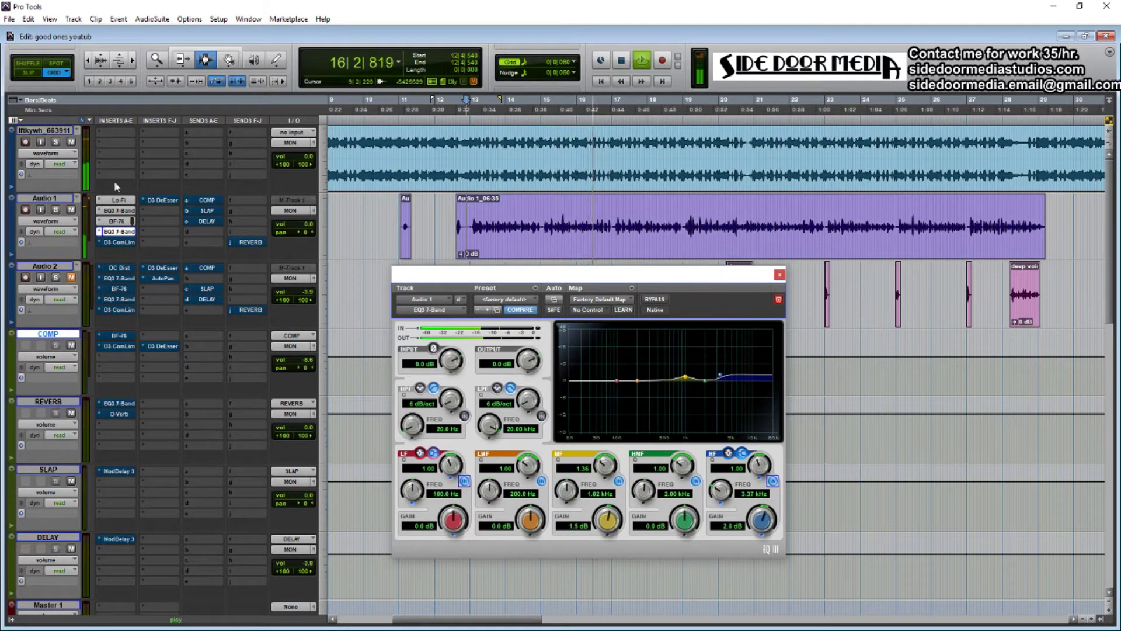
Mute the top track, A/B the 2.0 dB high-shelf and 1.5 dB mid boosts, then close the EQ
left_click(70, 142)
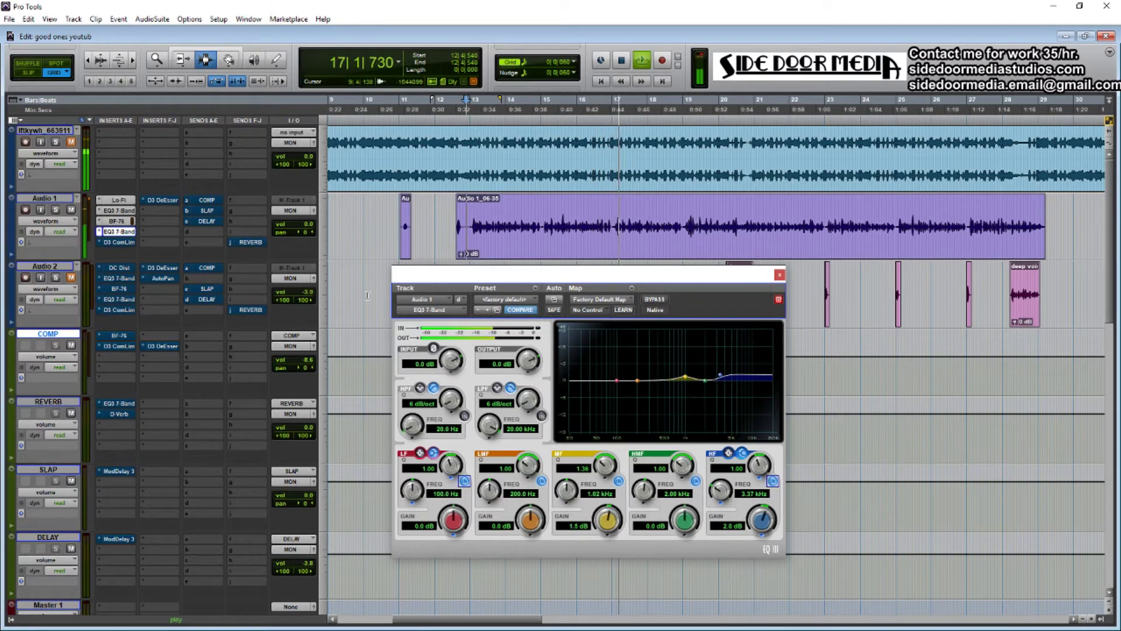
left_click(772, 481)
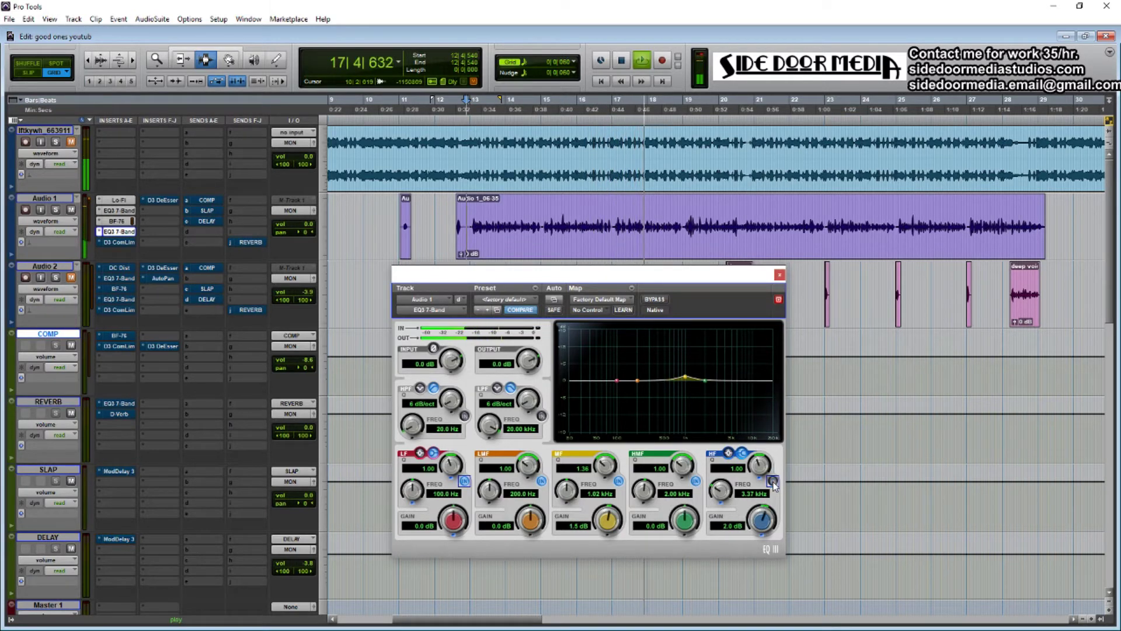
left_click(618, 480)
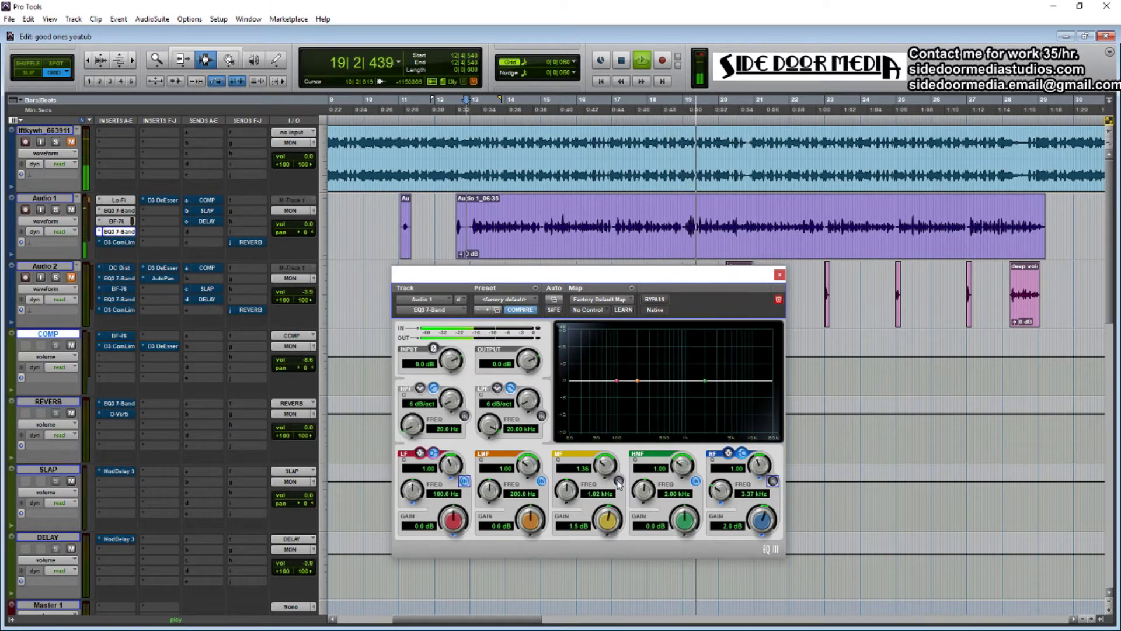
left_click(773, 481)
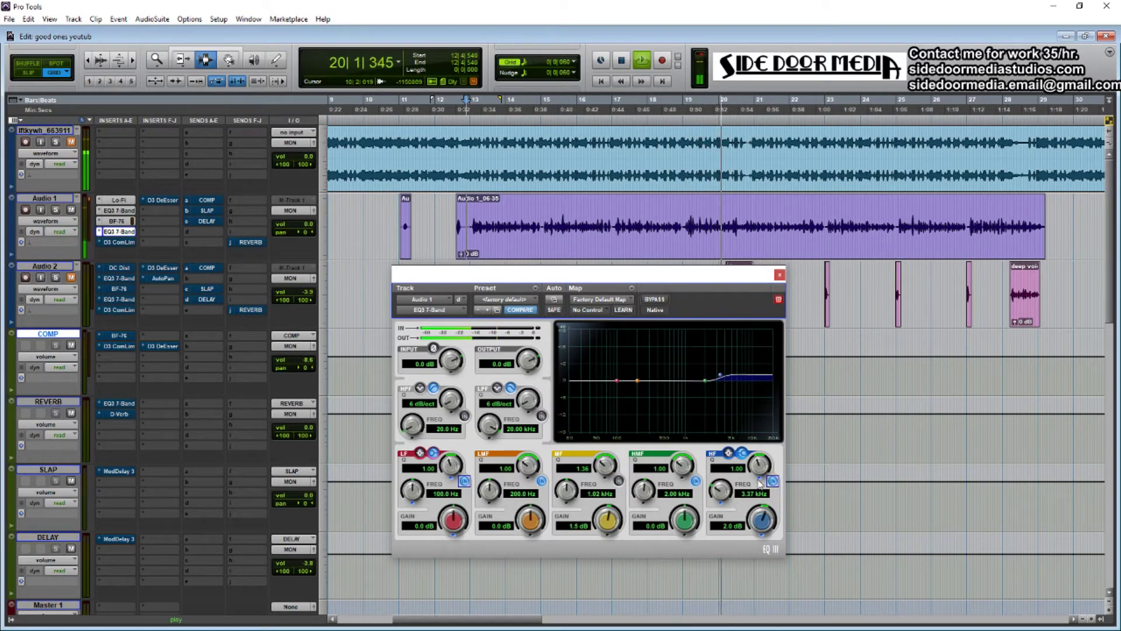
left_click(618, 480)
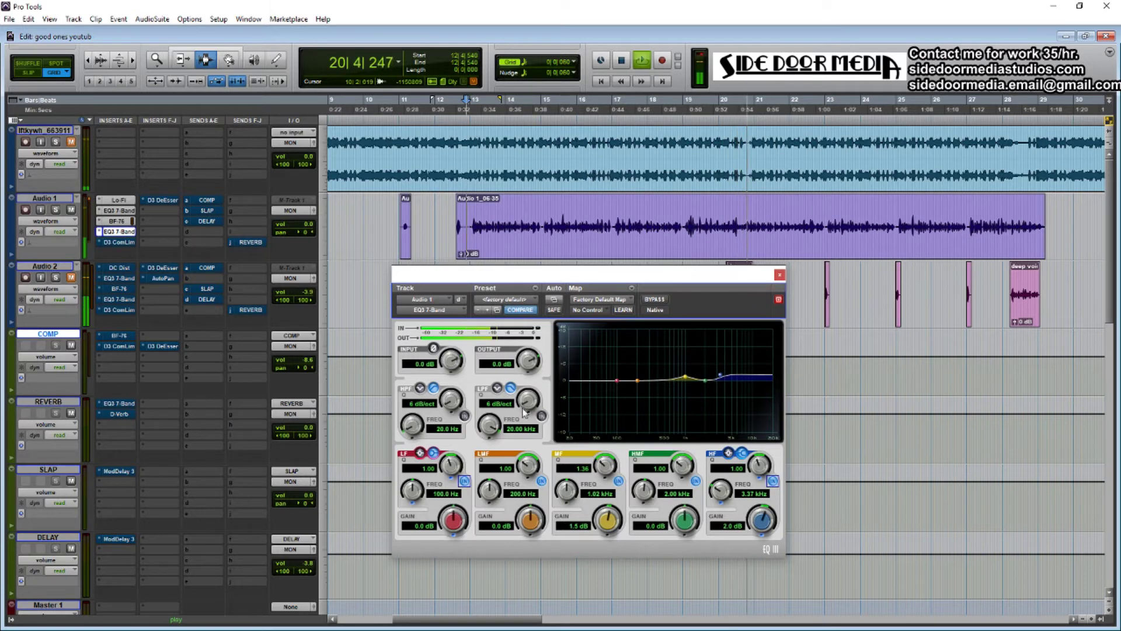
left_click(781, 276)
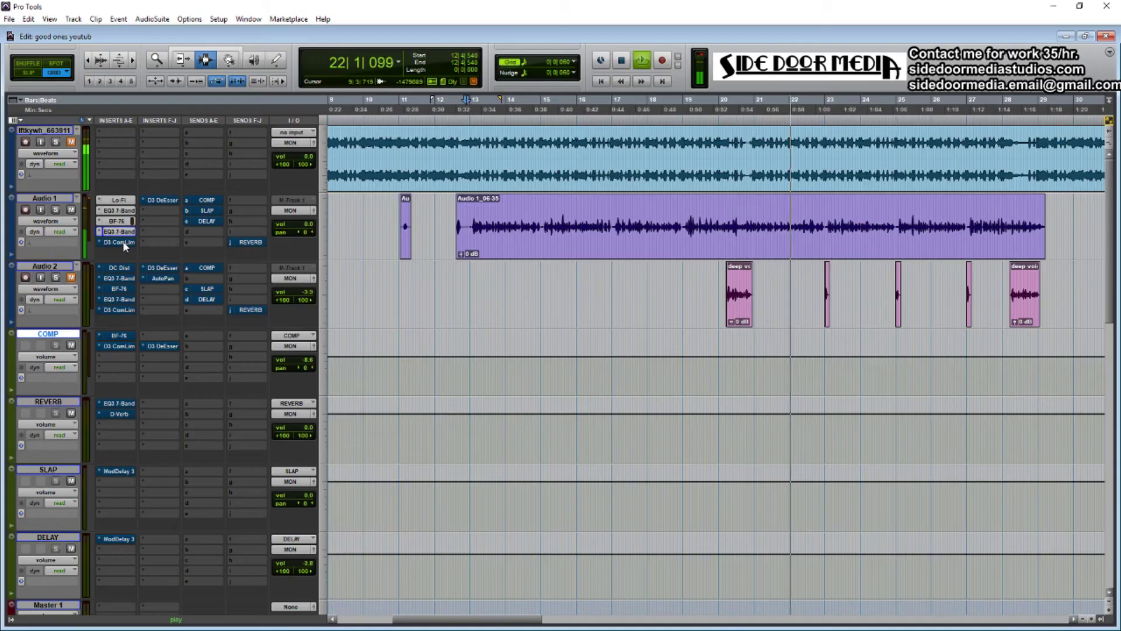
Open Audio 1's Dyn3 Compressor/Limiter and raise its threshold to about -25.1 dB while the vocal plays
left_click(119, 242)
key("space")
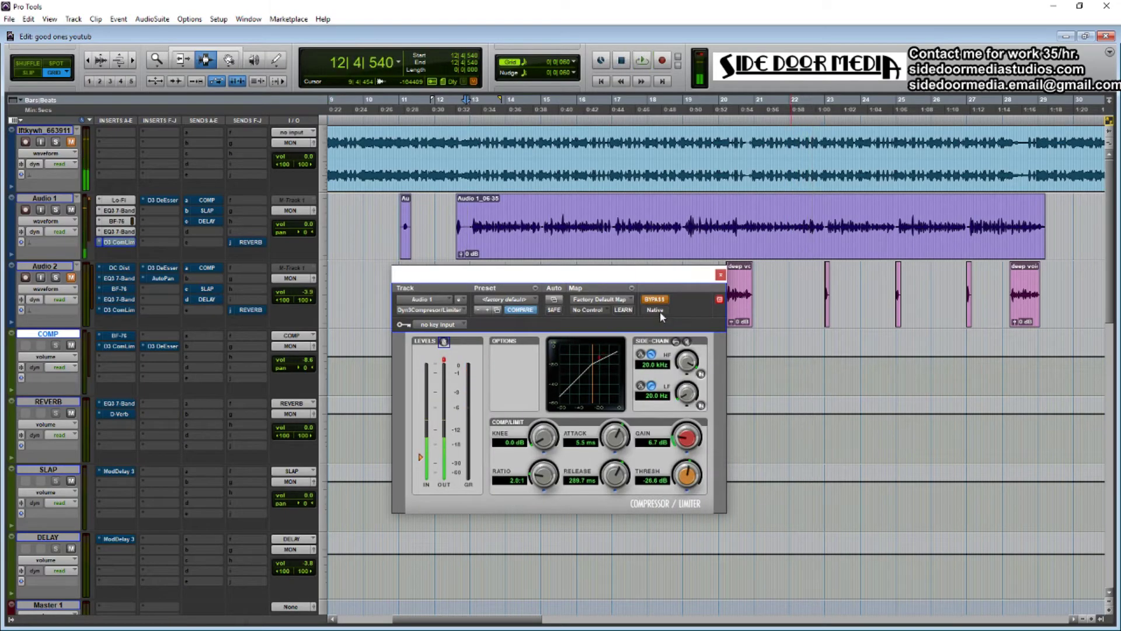
key("space")
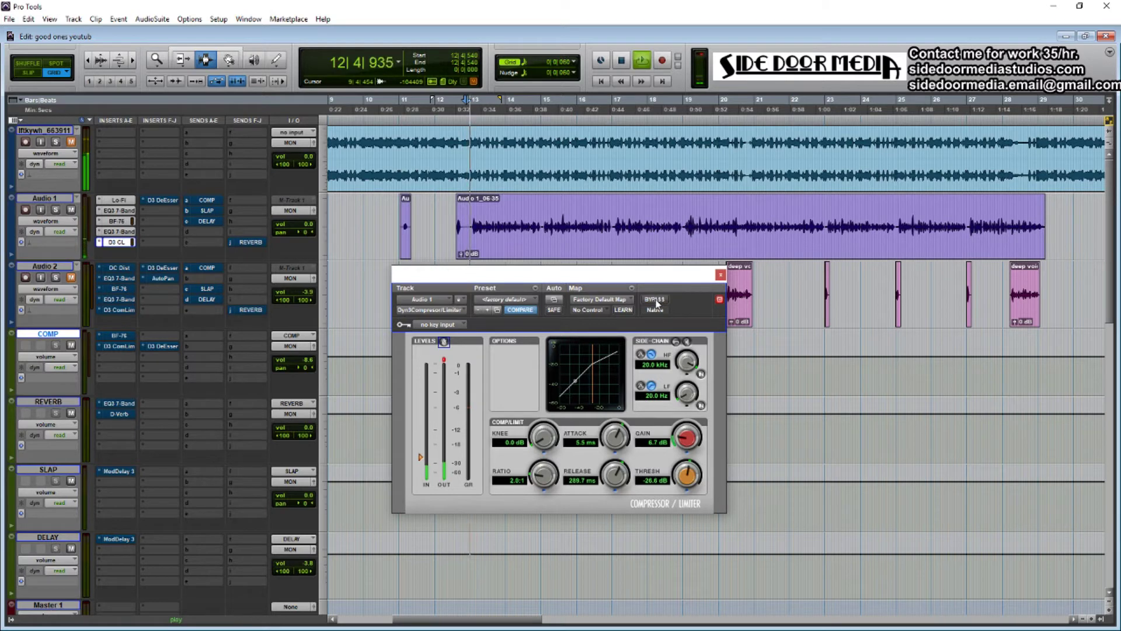
key("space")
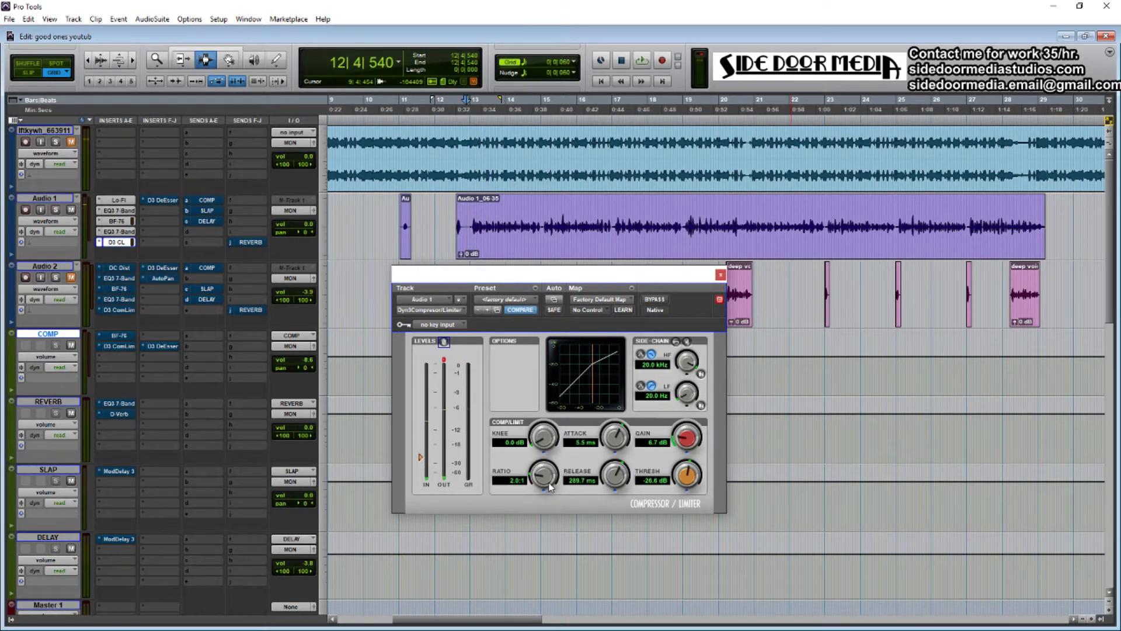
key("space")
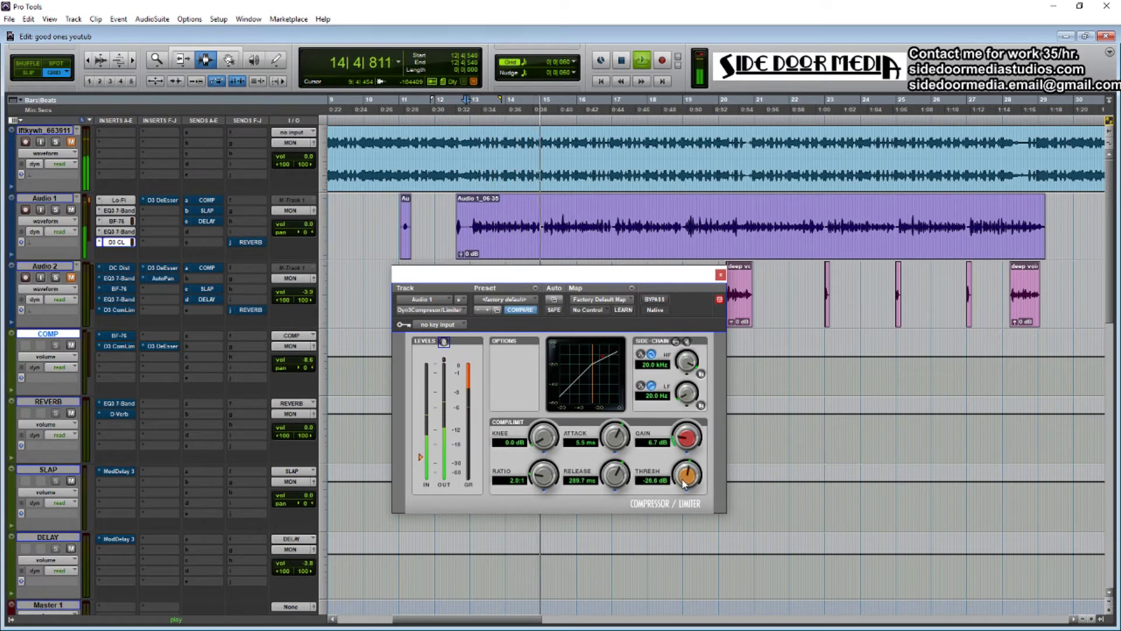
left_click_drag(685, 483, 686, 482)
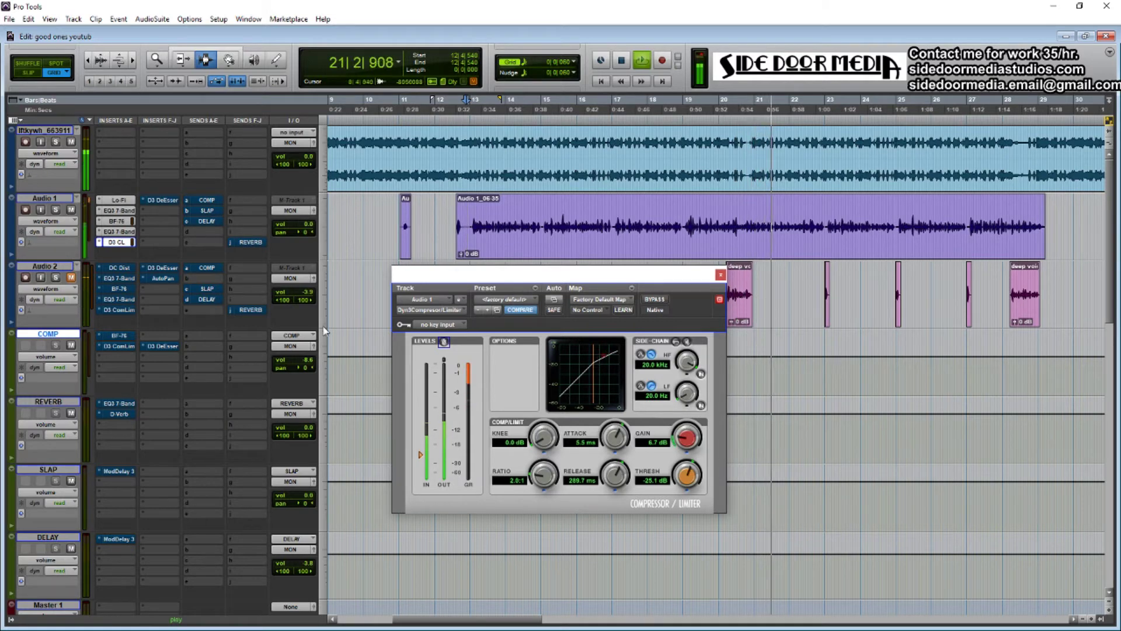
key("space")
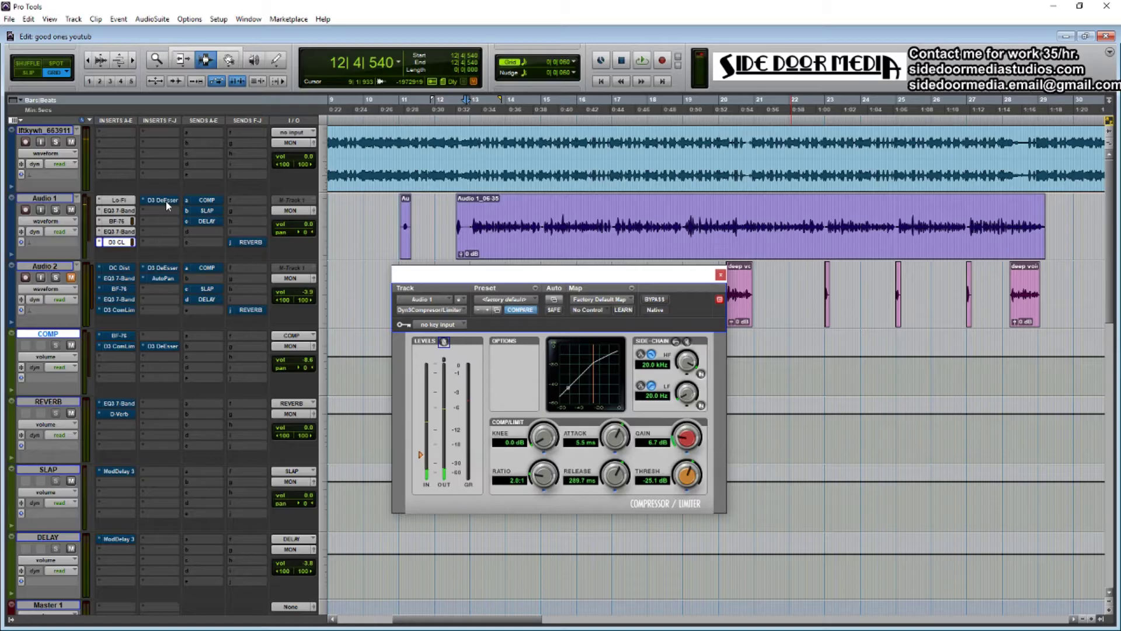
Set Audio 1's D3 De-Esser to -5.0 dB range and 4.7 kHz, check LISTEN, then close it
left_click(166, 201)
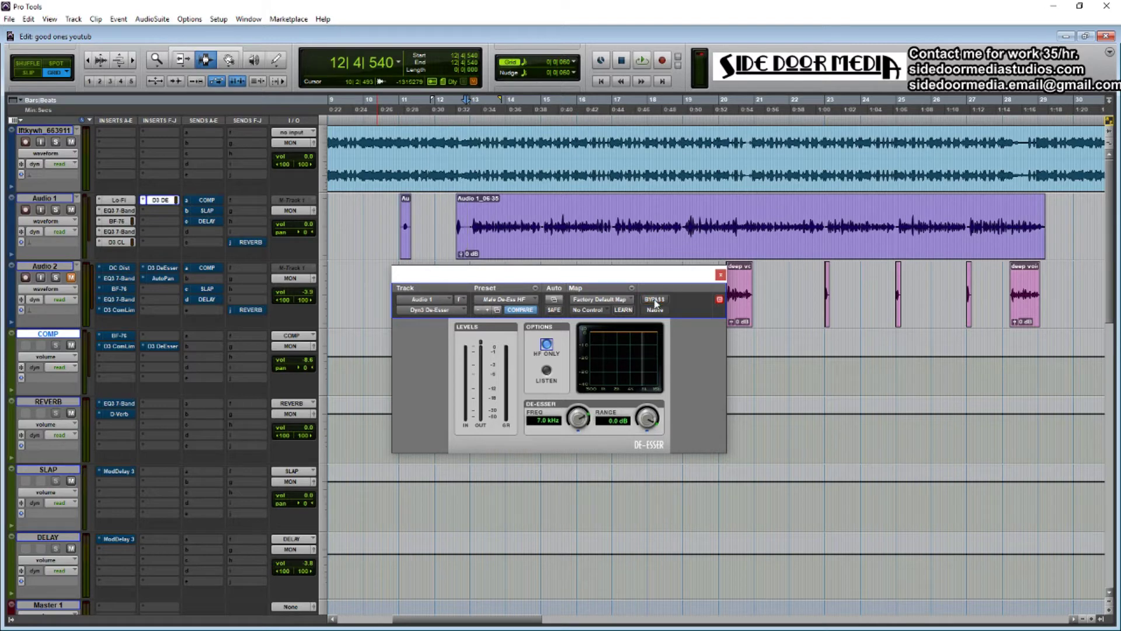
key("space")
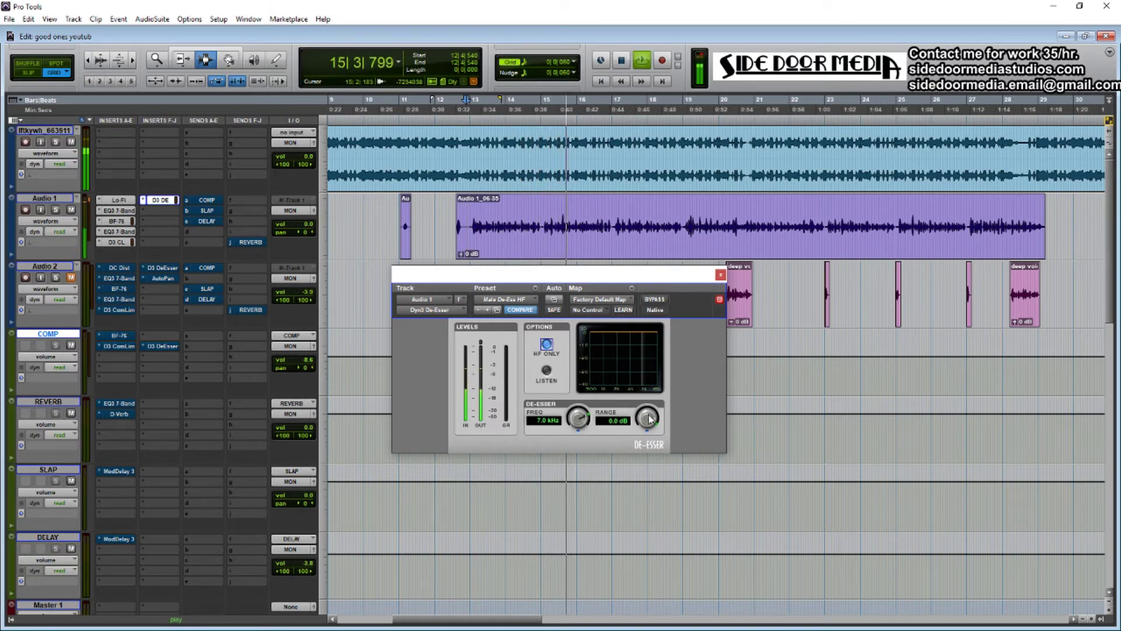
left_click_drag(649, 420, 643, 452)
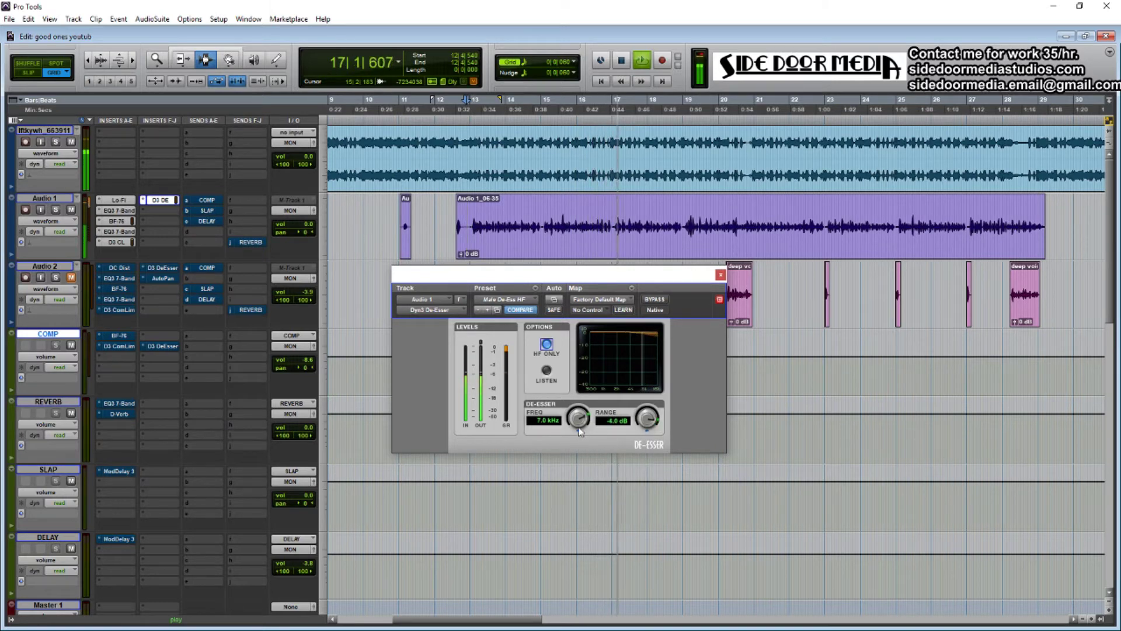
left_click_drag(579, 431, 573, 465)
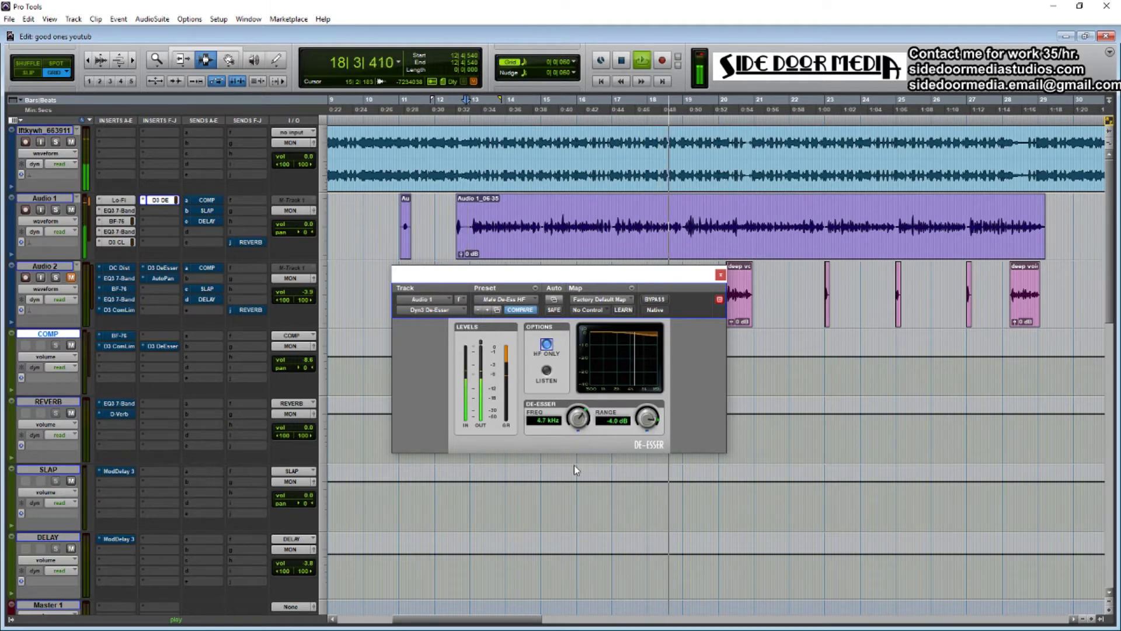
left_click_drag(647, 423, 640, 427)
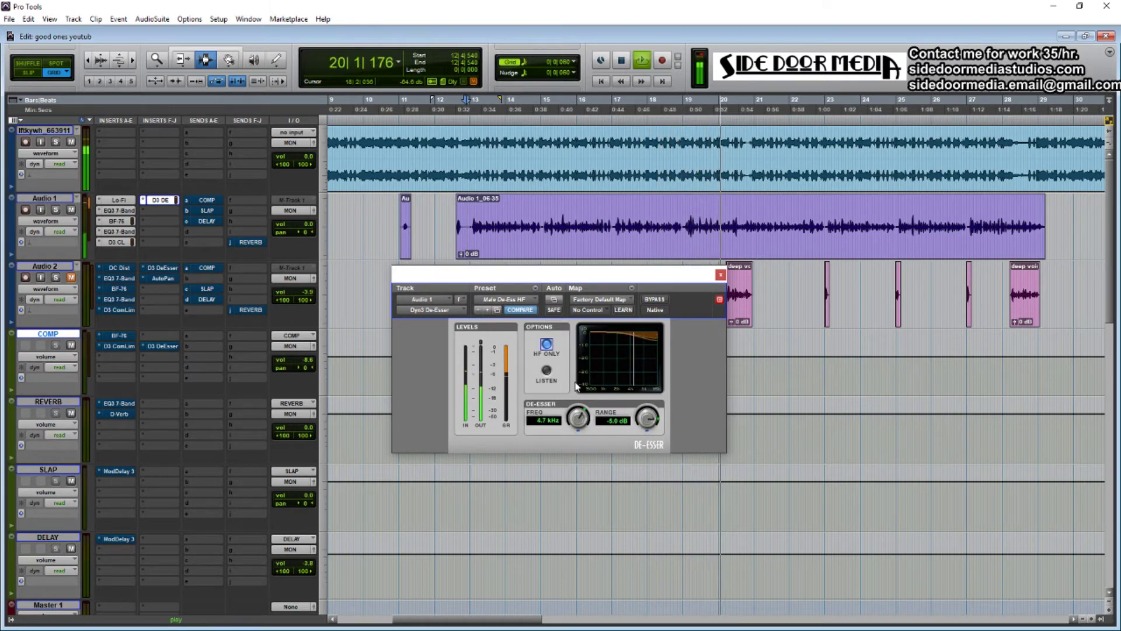
left_click(546, 371)
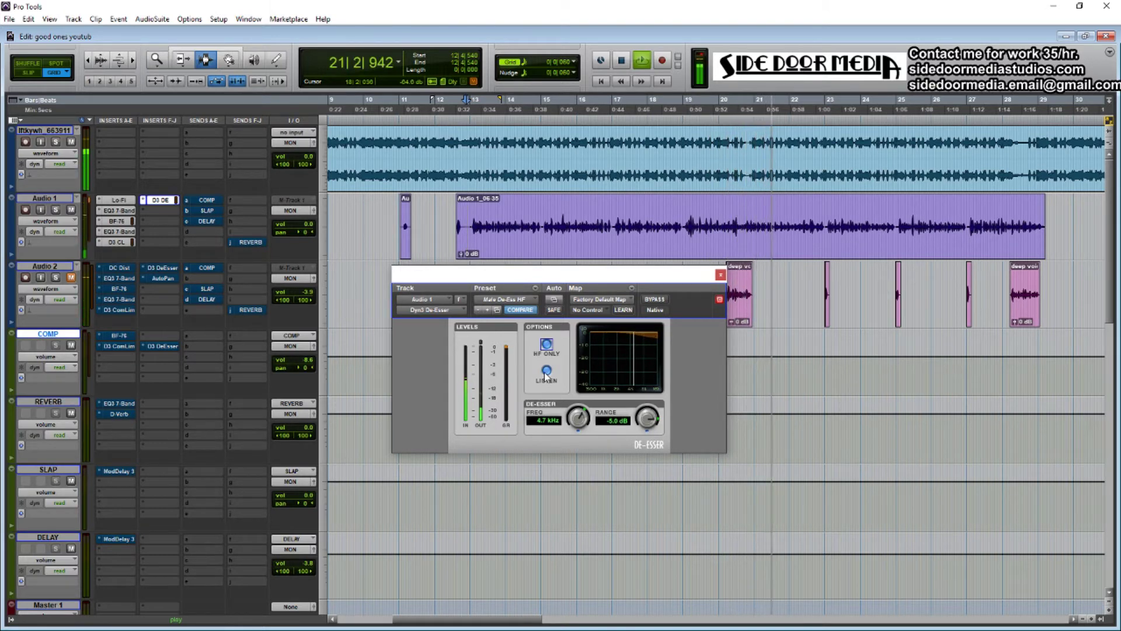
left_click(546, 371)
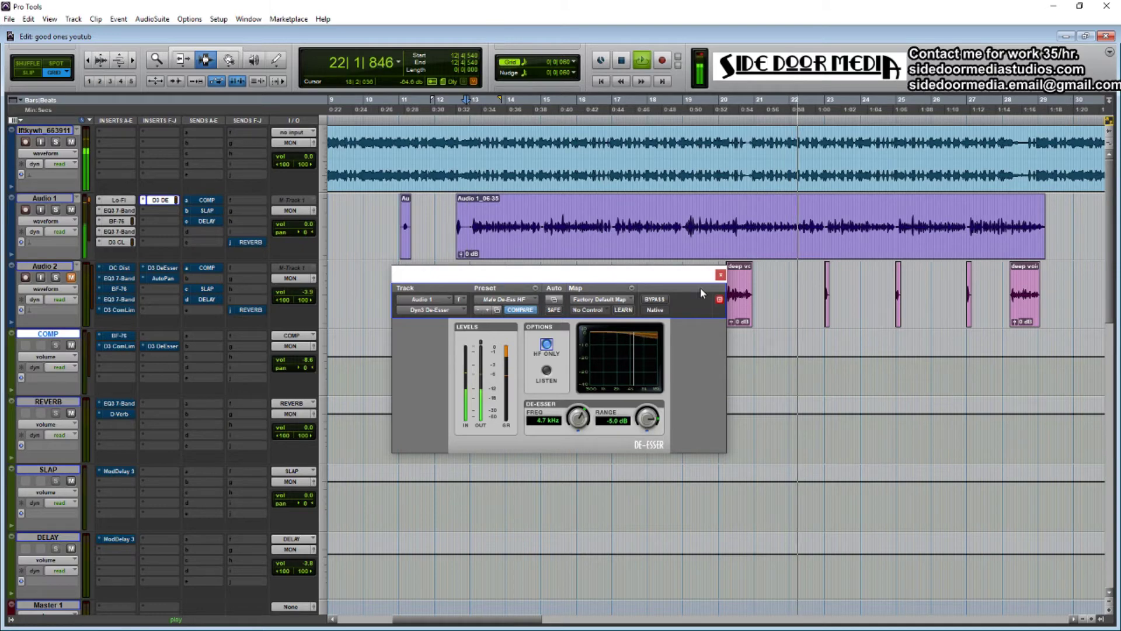
left_click(720, 274)
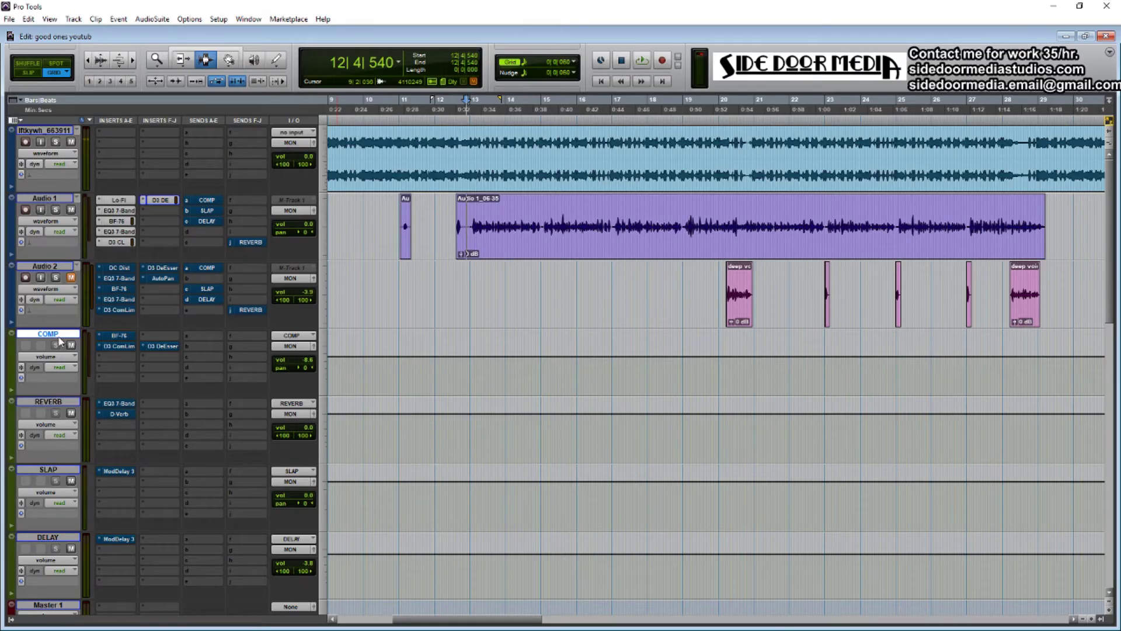
Place COMP under Audio 1, open its BF-76, remove its De-Esser, and open Audio 1's COMP send
left_click_drag(58, 338, 173, 257)
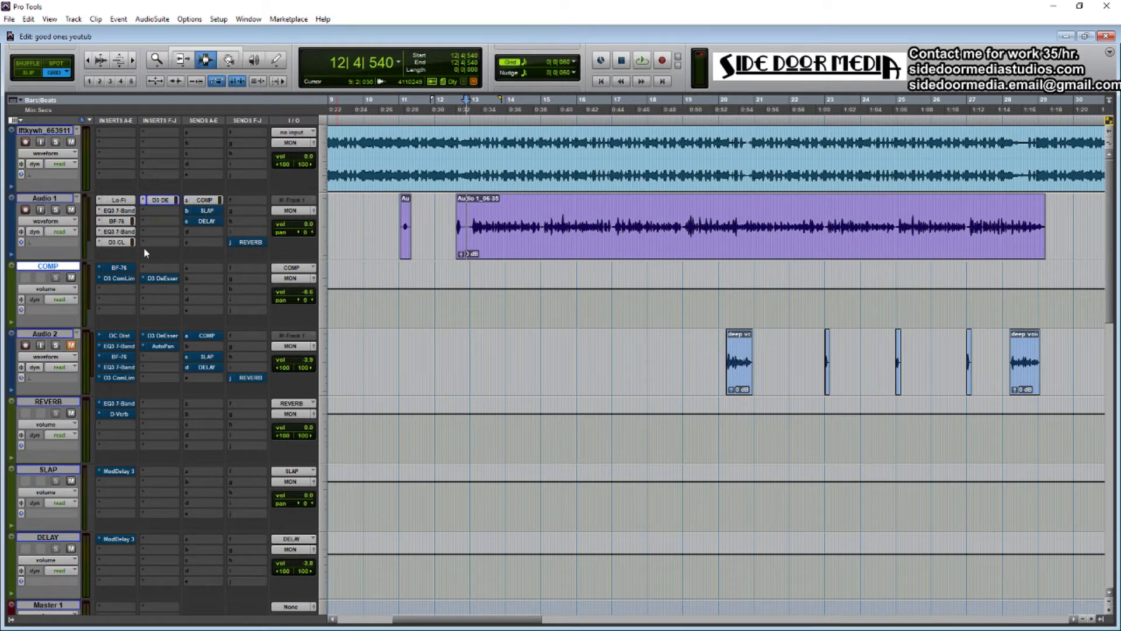
left_click(120, 268)
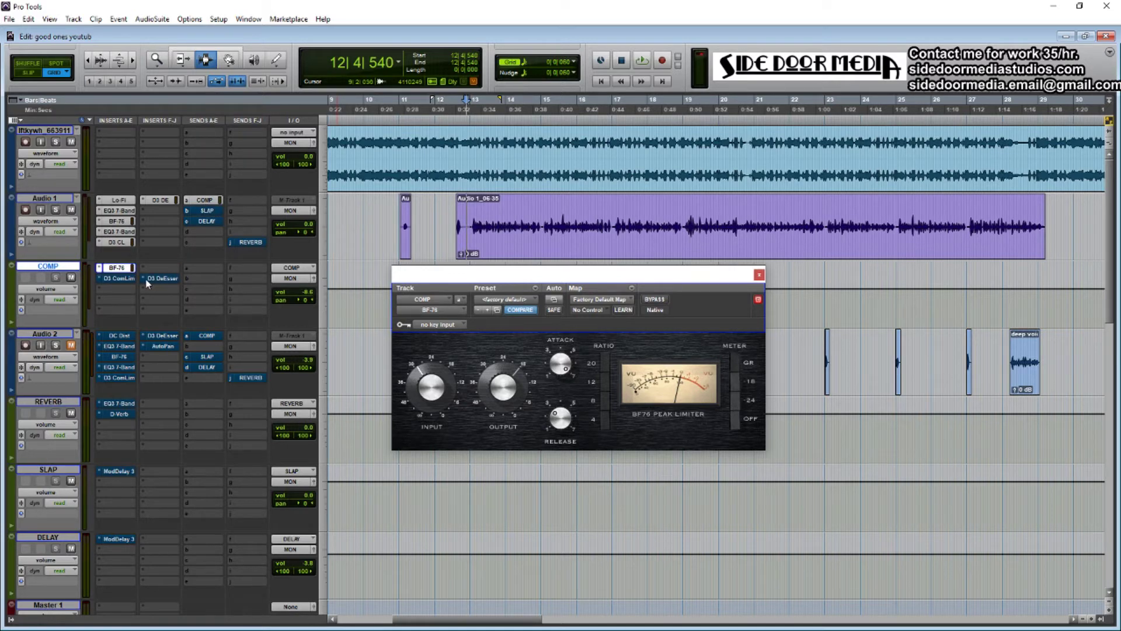
left_click_drag(147, 284, 197, 191)
left_click(204, 201)
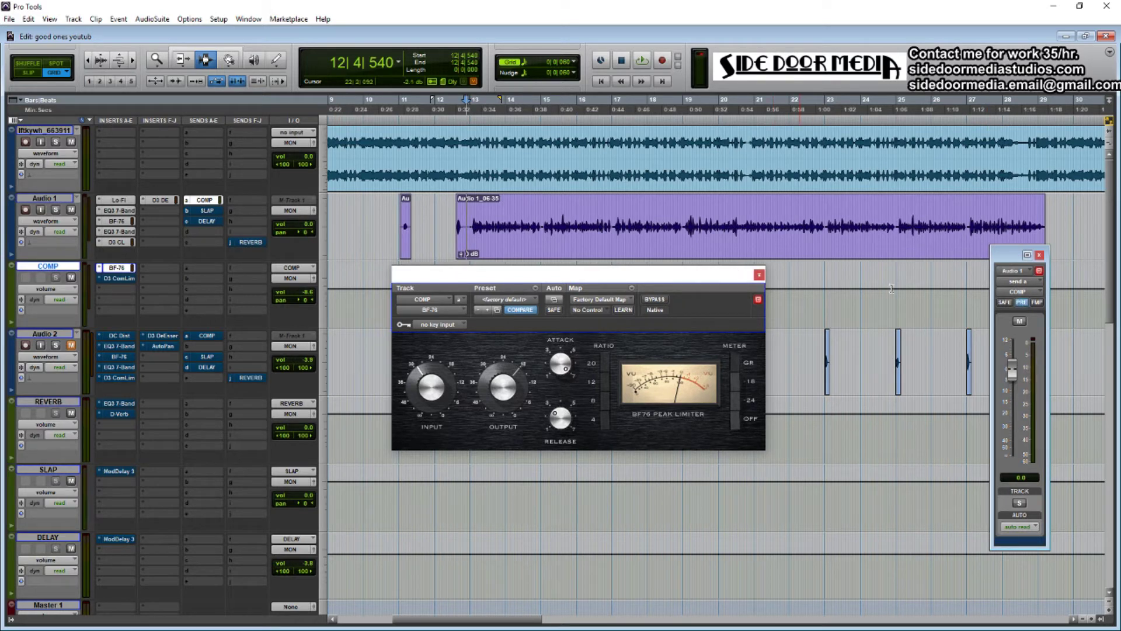
left_click_drag(1013, 254, 830, 203)
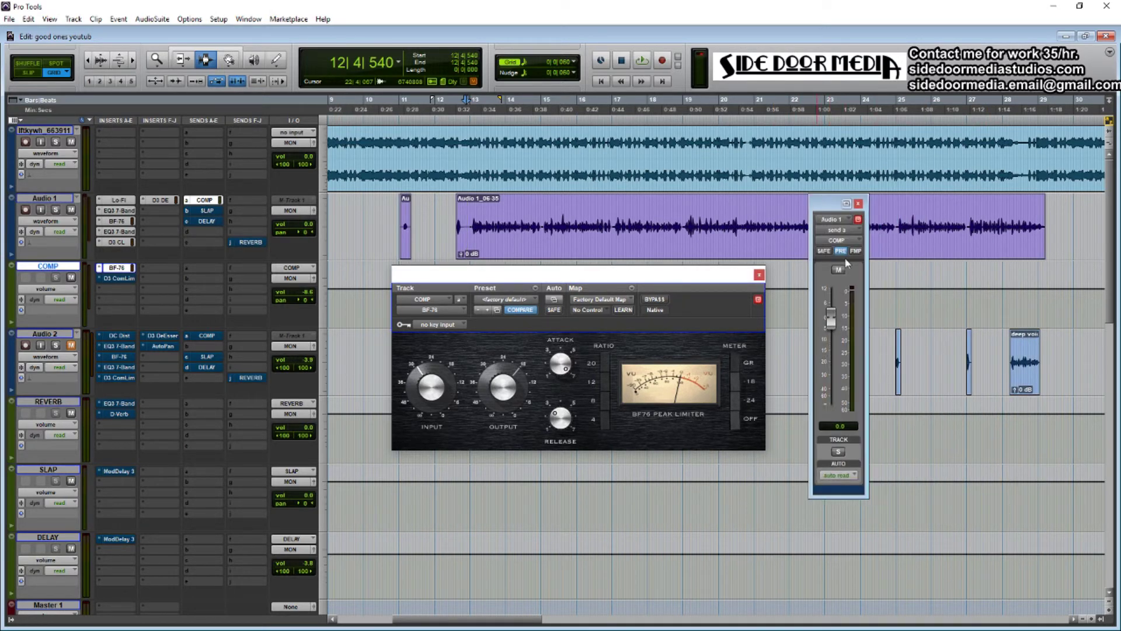
Trim the Audio 1_06-35 clip start to 12|4|480 and solo COMP during playback
double_click(524, 220)
left_click_drag(458, 236, 465, 237)
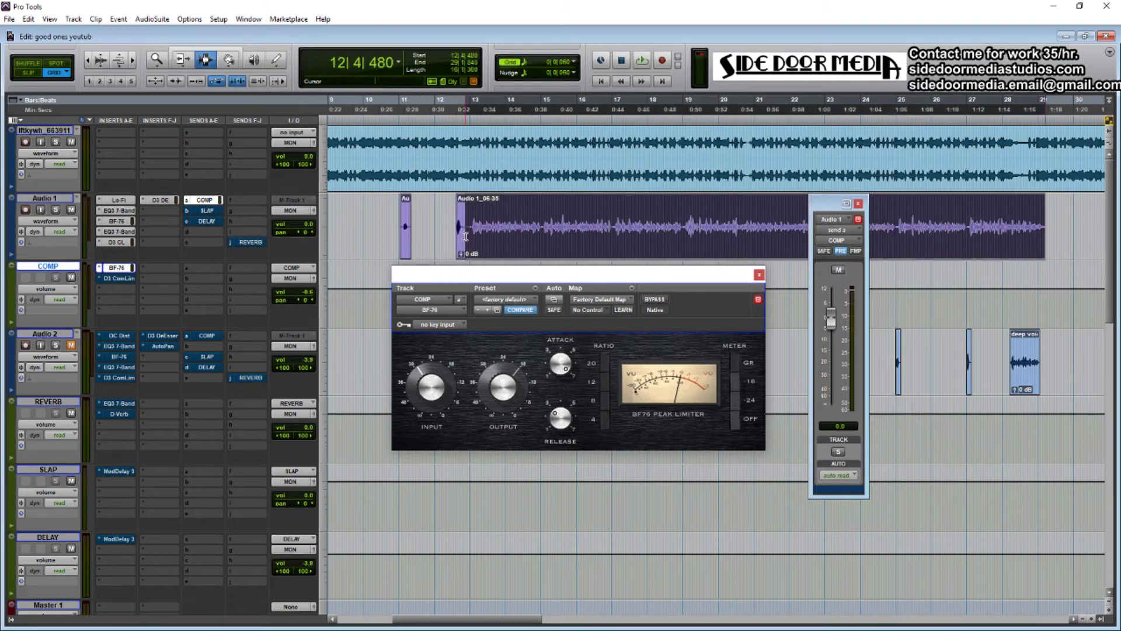
key("space")
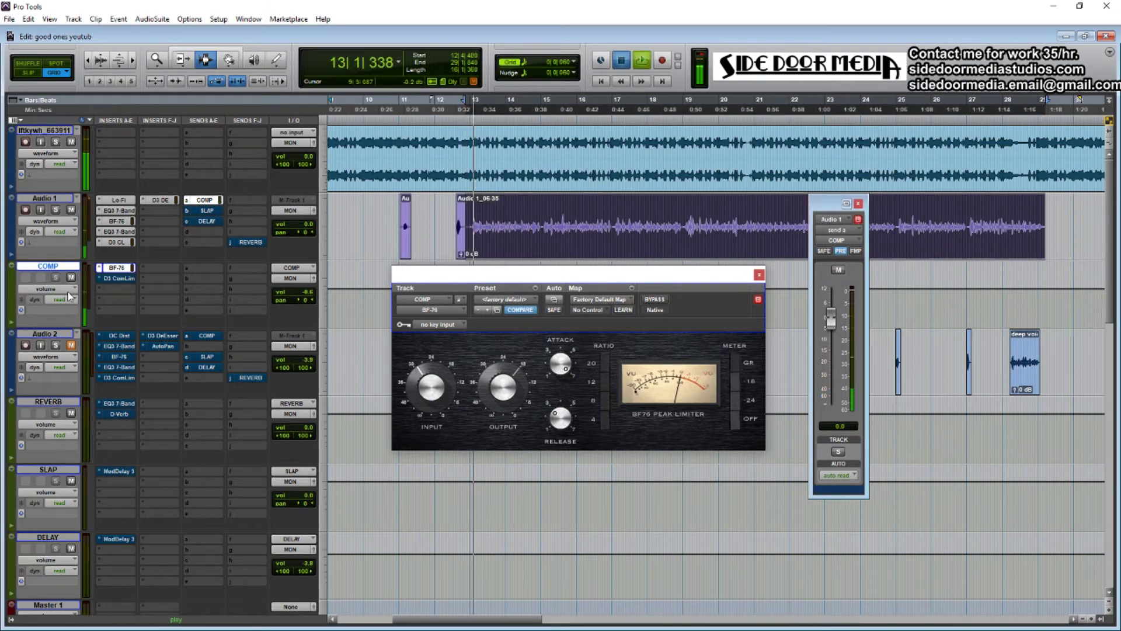
key("space")
left_click(56, 277)
key("space")
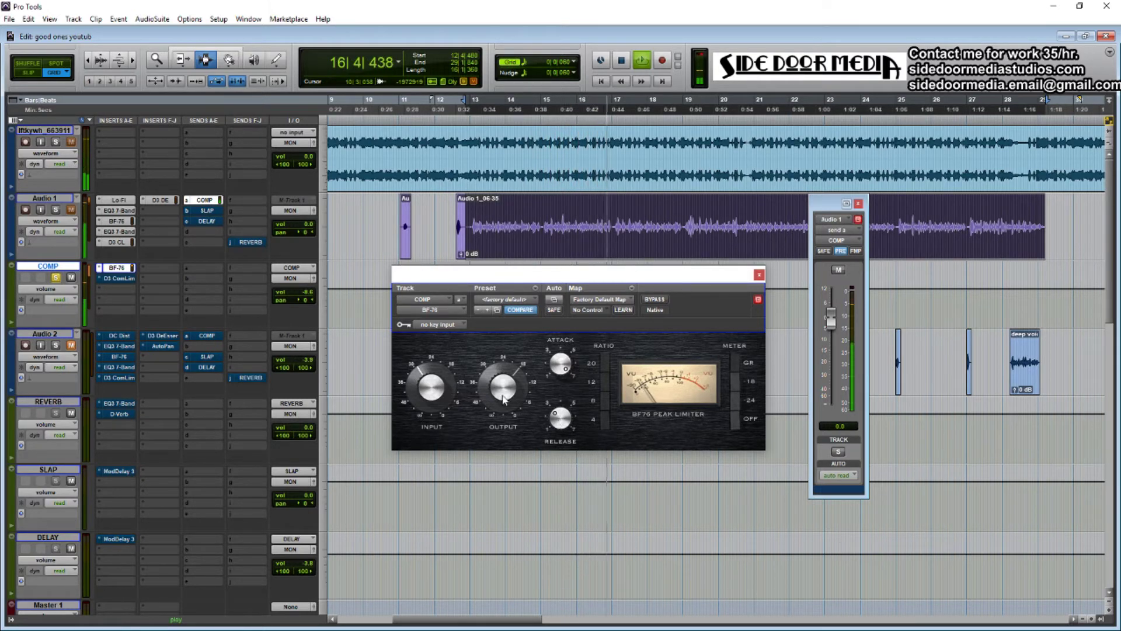
key("space")
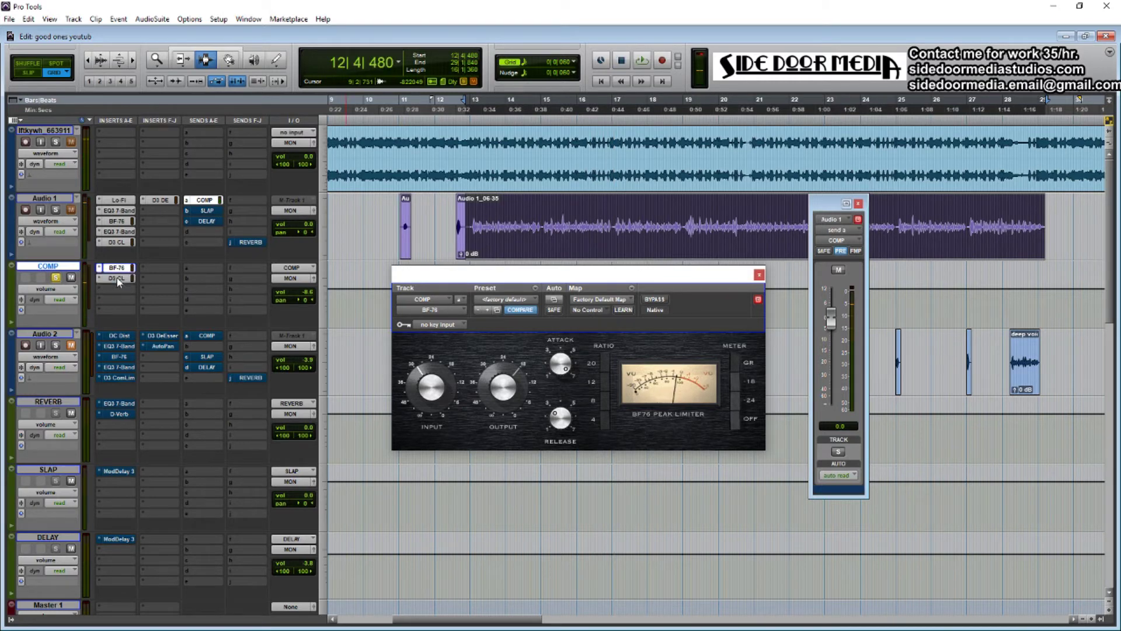
Audition the COMP bus's Dyn3 compressor (Clean Limit, 20:1, -22.3 dB threshold) and close its window
left_click(117, 278)
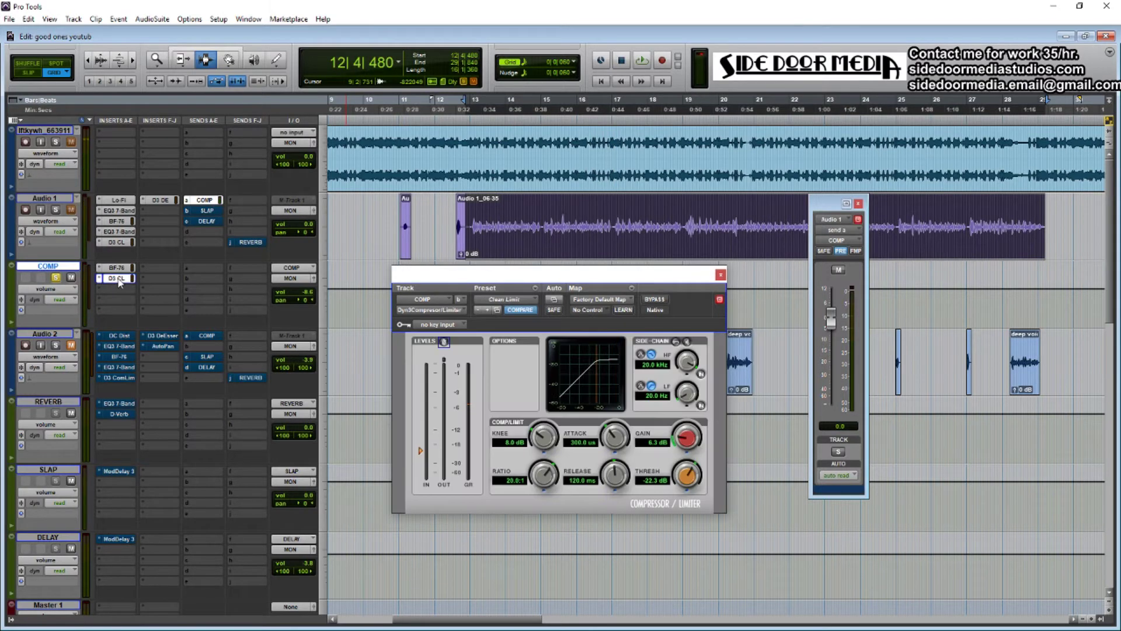
key("space")
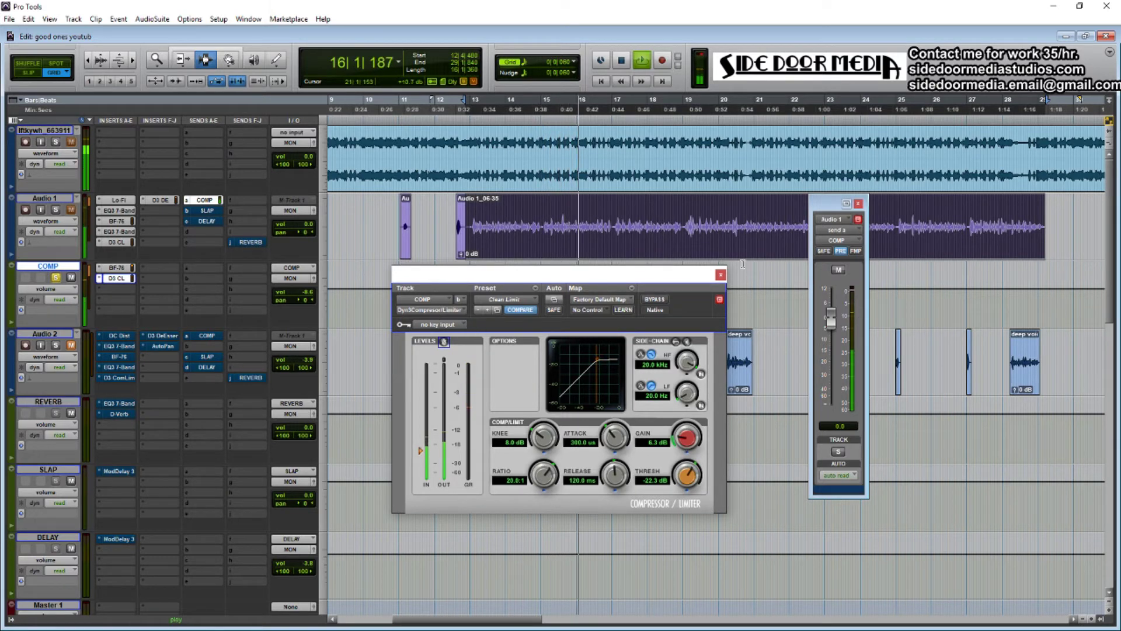
left_click(116, 278)
Solo the Audio 1 vocal and audition it briefly
key("space")
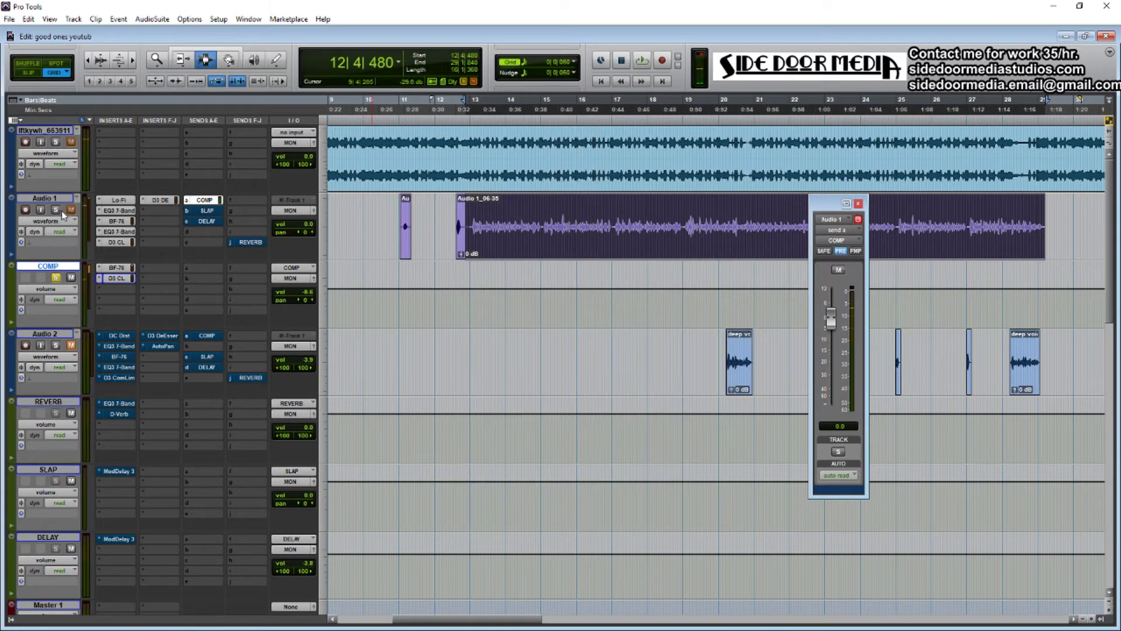
left_click(59, 211)
key("space")
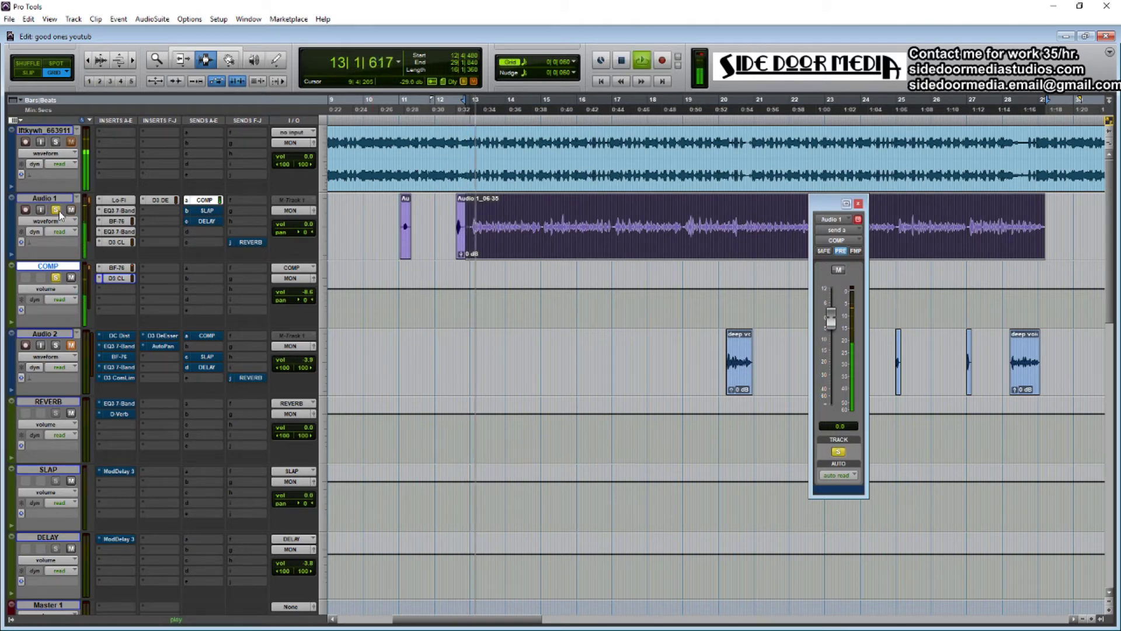
key("space")
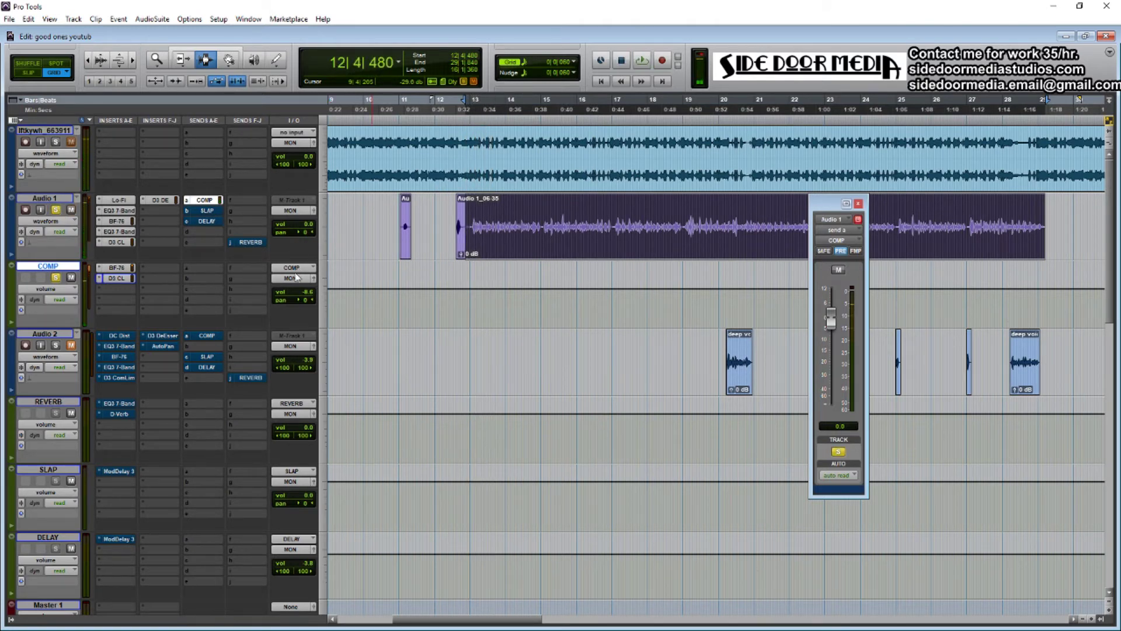
Reset the COMP bus fader, then set it to -11.9 dB during playback and browse the Options menu
left_click(310, 296, "alt")
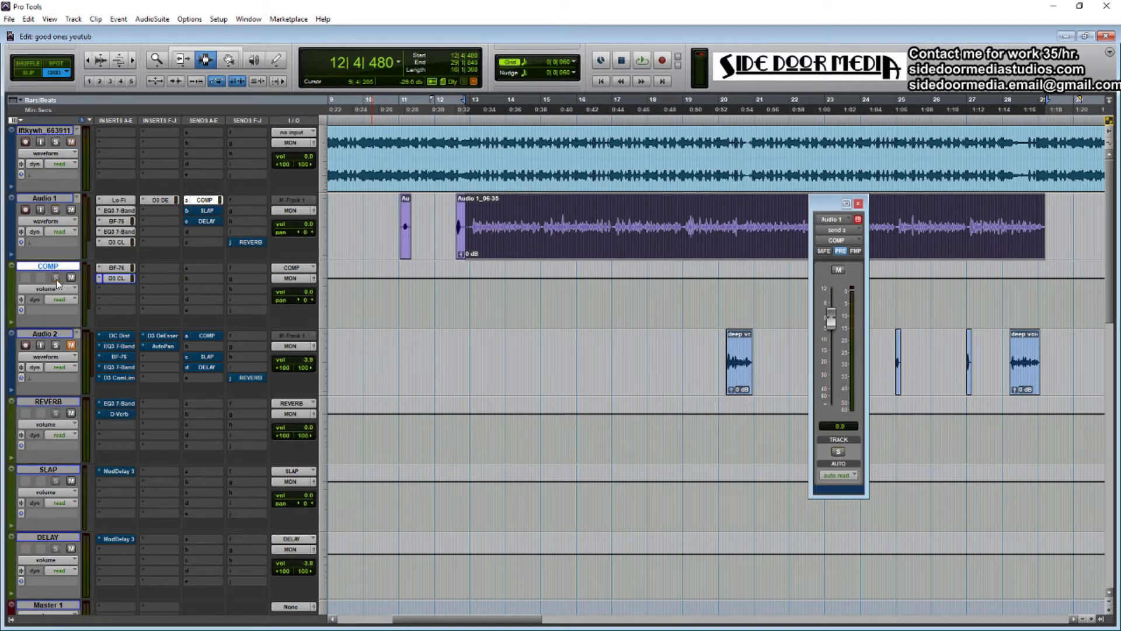
key("space")
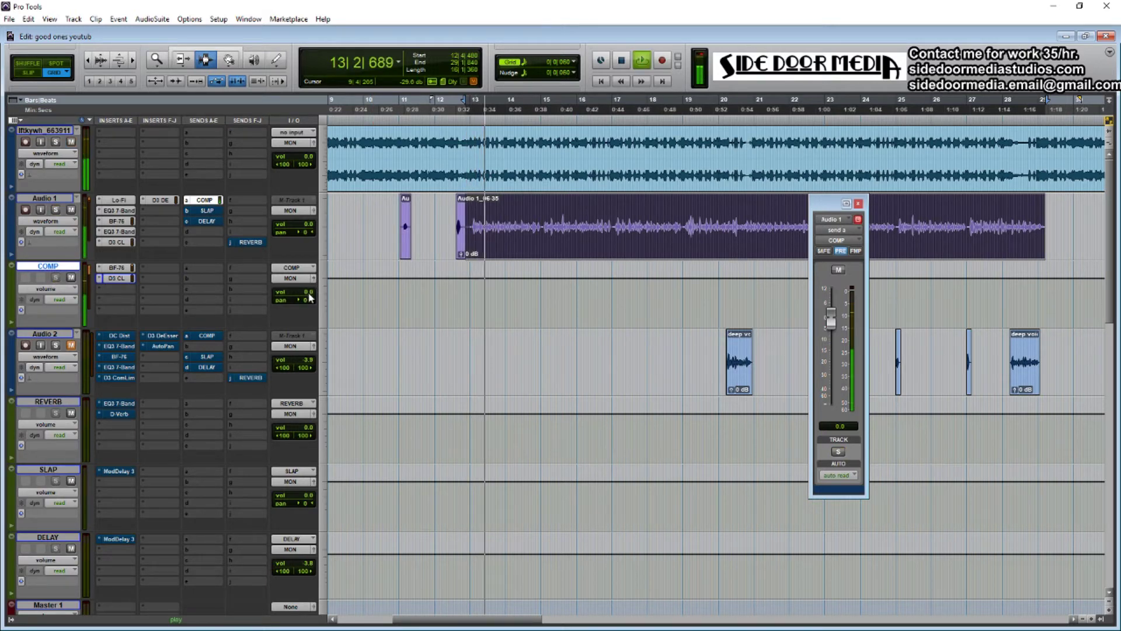
left_click_drag(310, 297, 308, 270)
left_click_drag(308, 267, 308, 267)
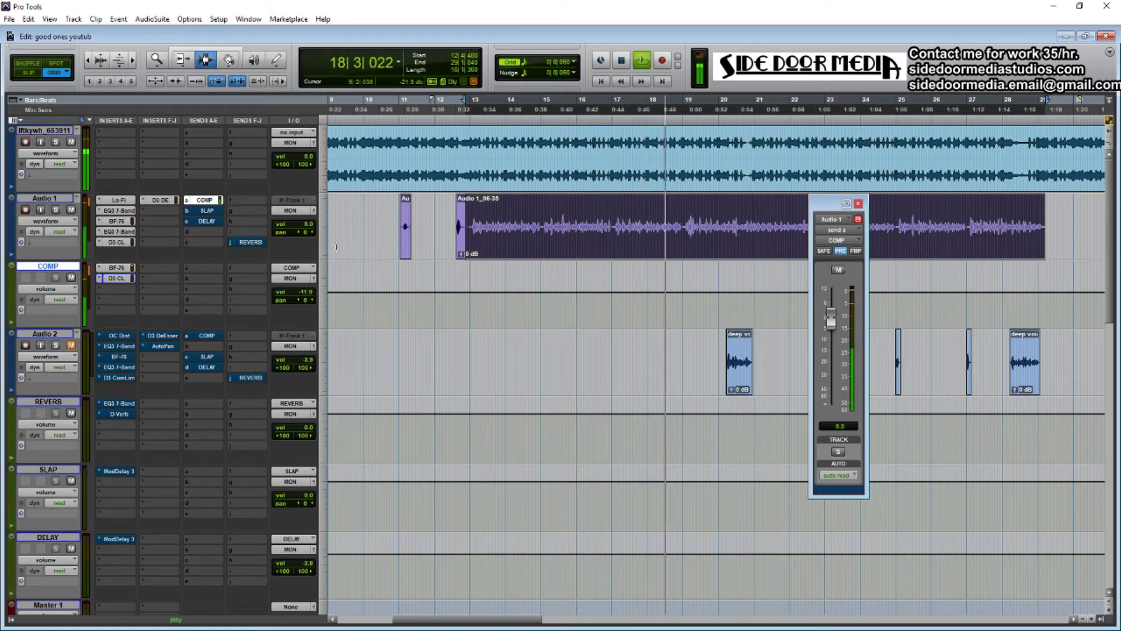
key("space")
left_click(219, 20)
mouse_move(193, 23)
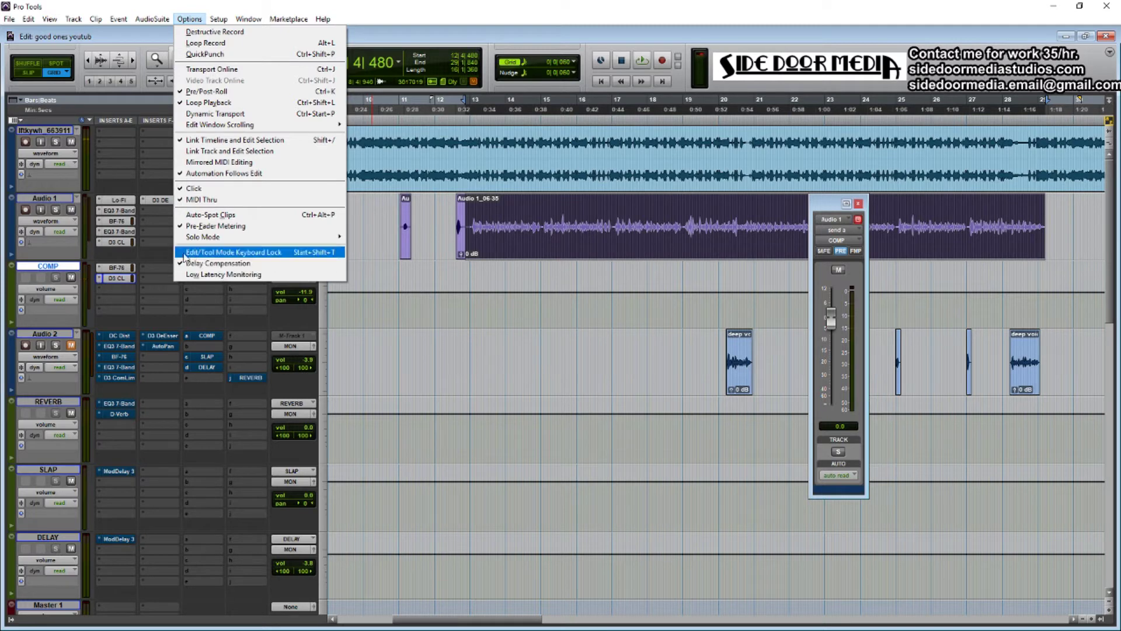
Place the playback start at 12|4|660, view Audio 1's SLAP send level, then switch back to COMP
left_click(466, 275)
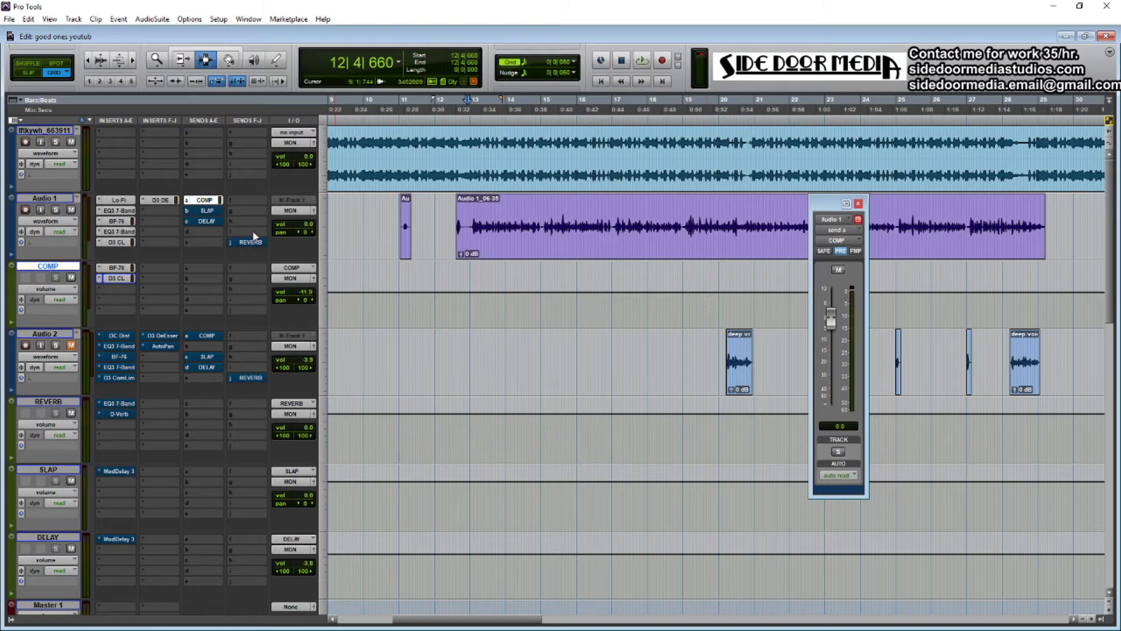
left_click(209, 213)
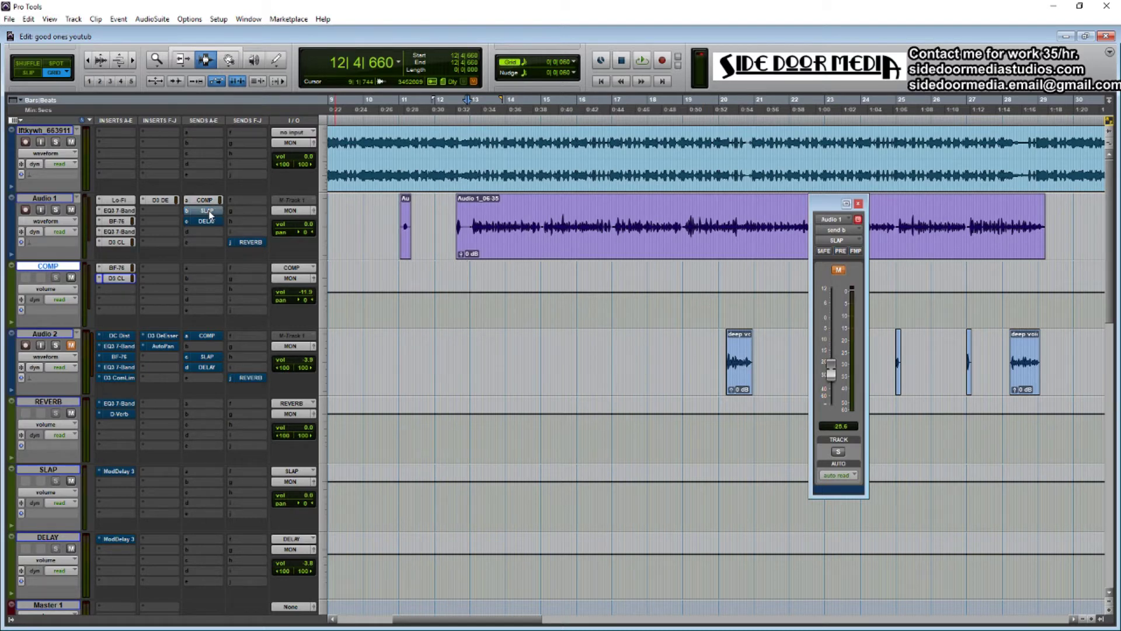
left_click(205, 199)
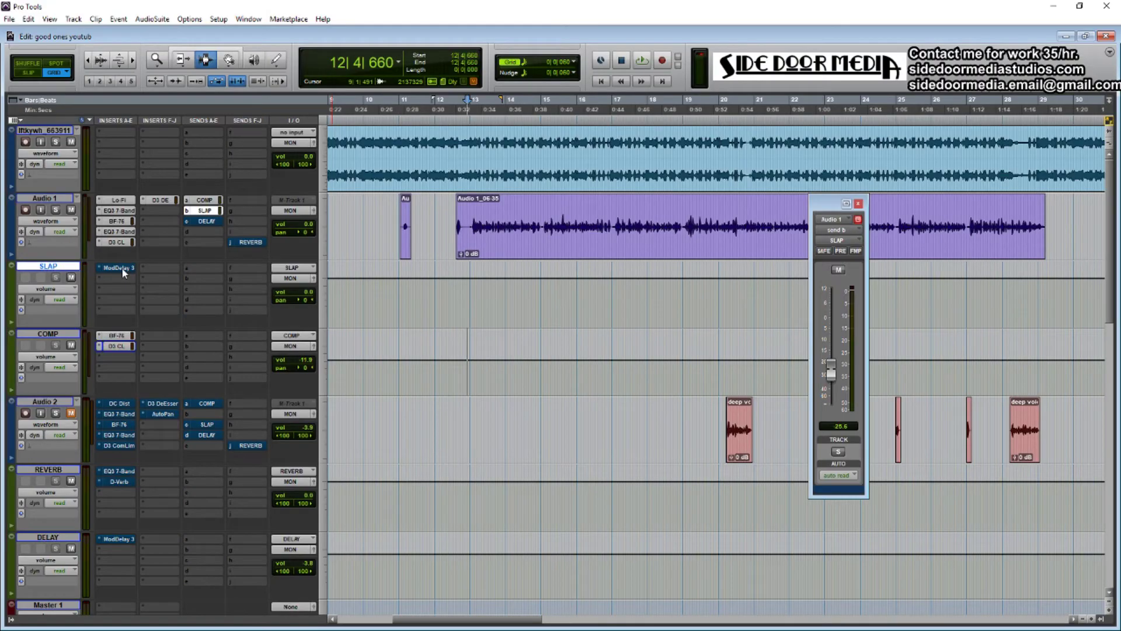
Un-bypass the SLAP bus's Mod Delay III with Audio 1 soloed, and raise Audio 1's SLAP send
left_click(124, 268)
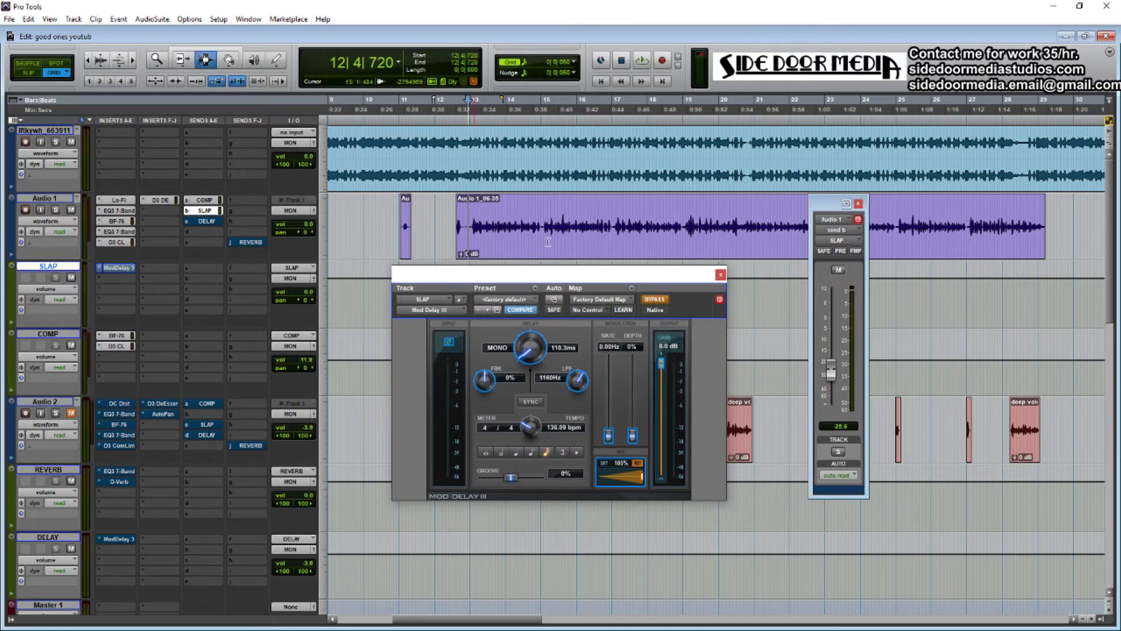
key("space")
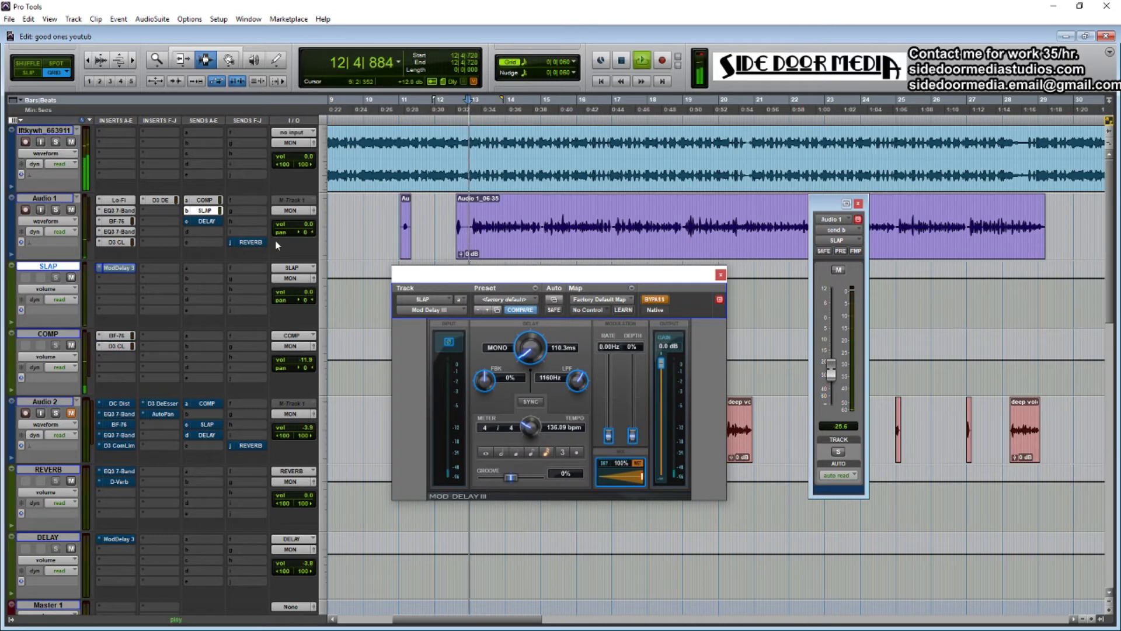
left_click(55, 210)
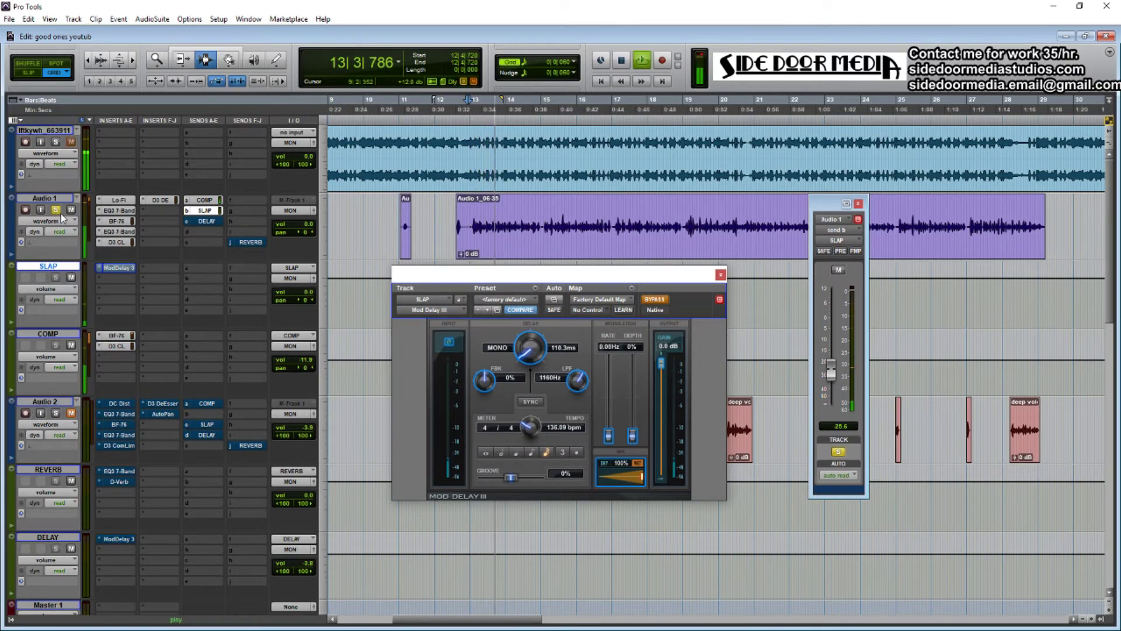
left_click(663, 301)
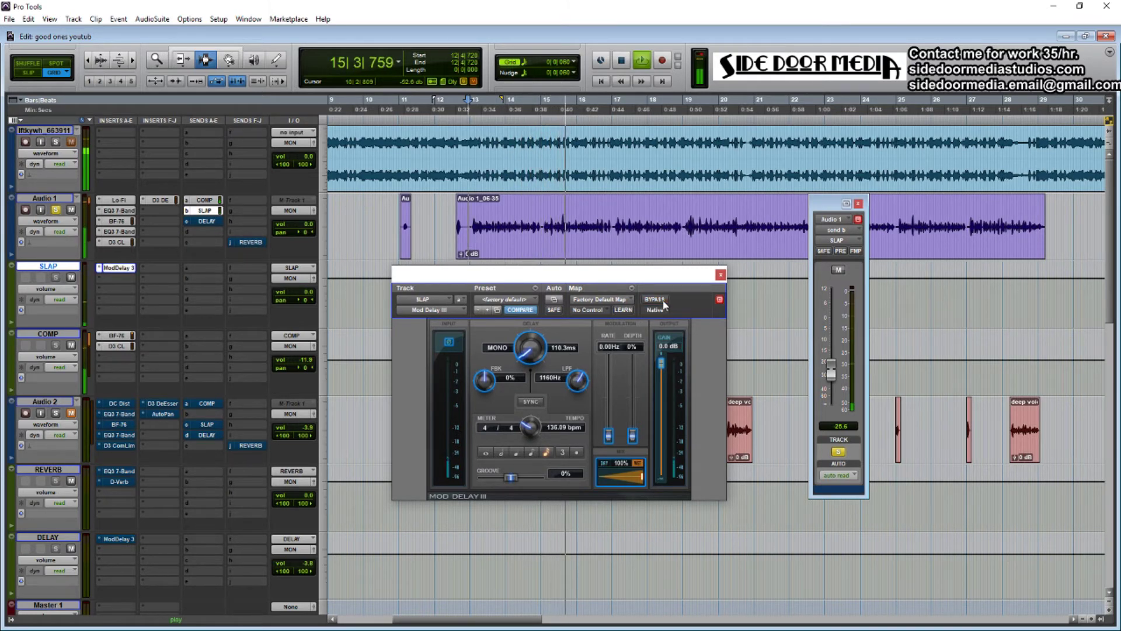
mouse_move(835, 370)
left_mouse_down()
mouse_move(832, 349)
mouse_move(829, 368)
left_mouse_up()
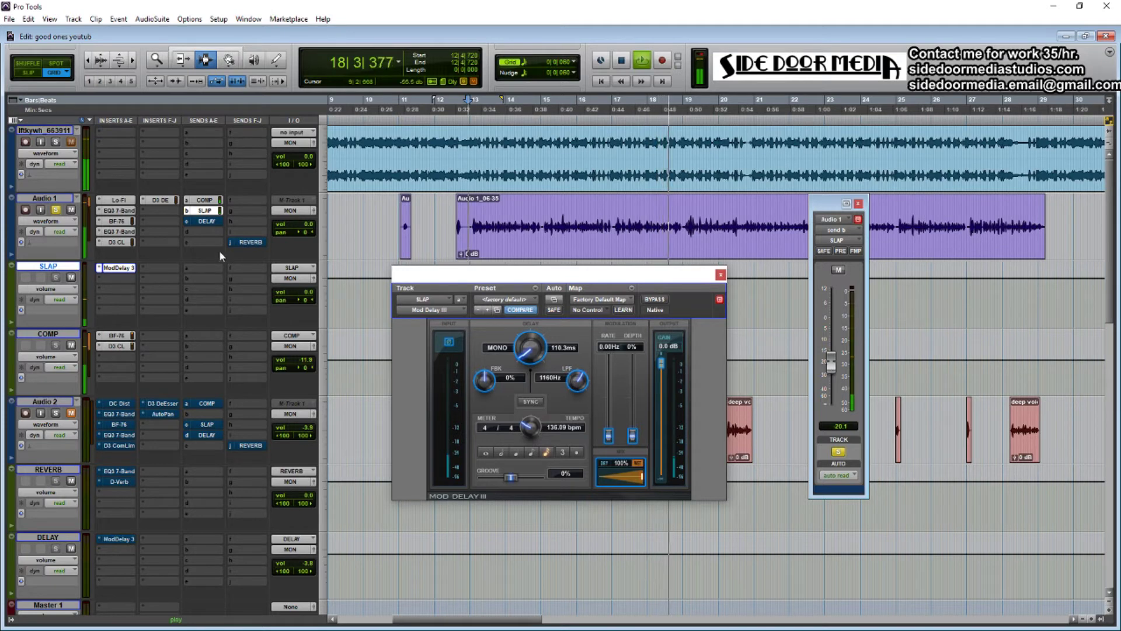
Unsolo Audio 1 and compare the slap delay bypassed and active during playback
key("shift+s")
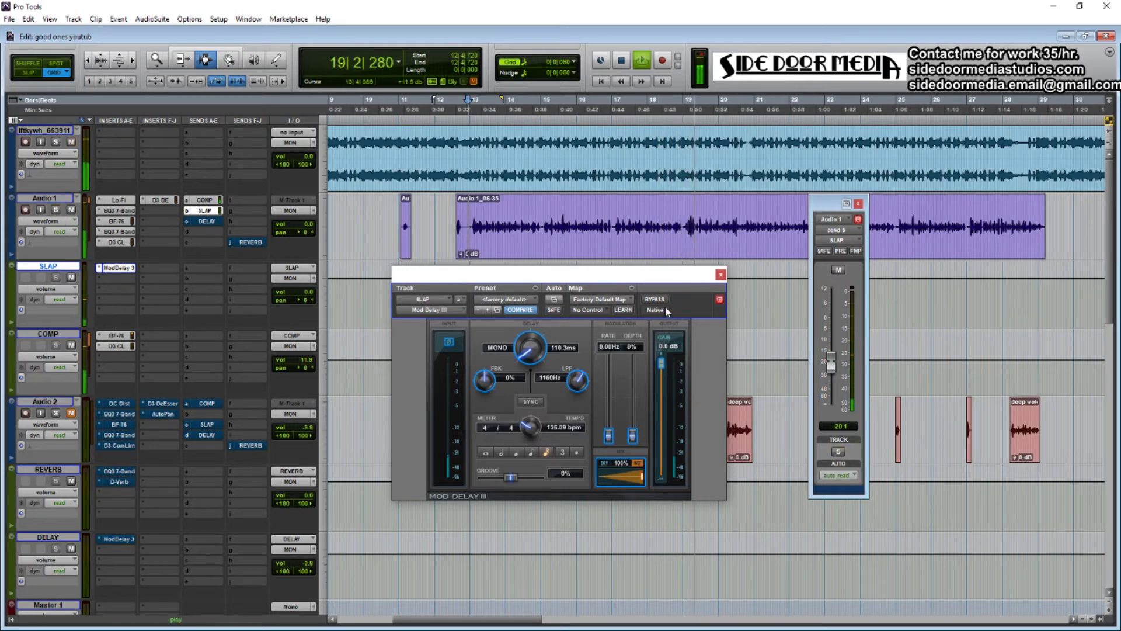
key("space")
key("space")
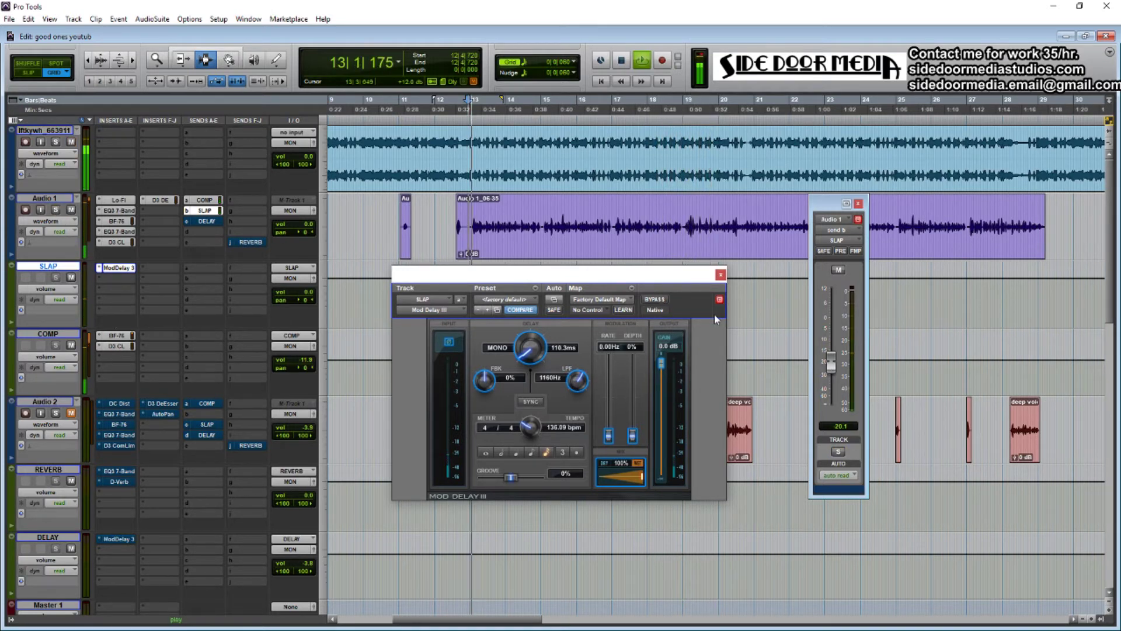
left_click(655, 300)
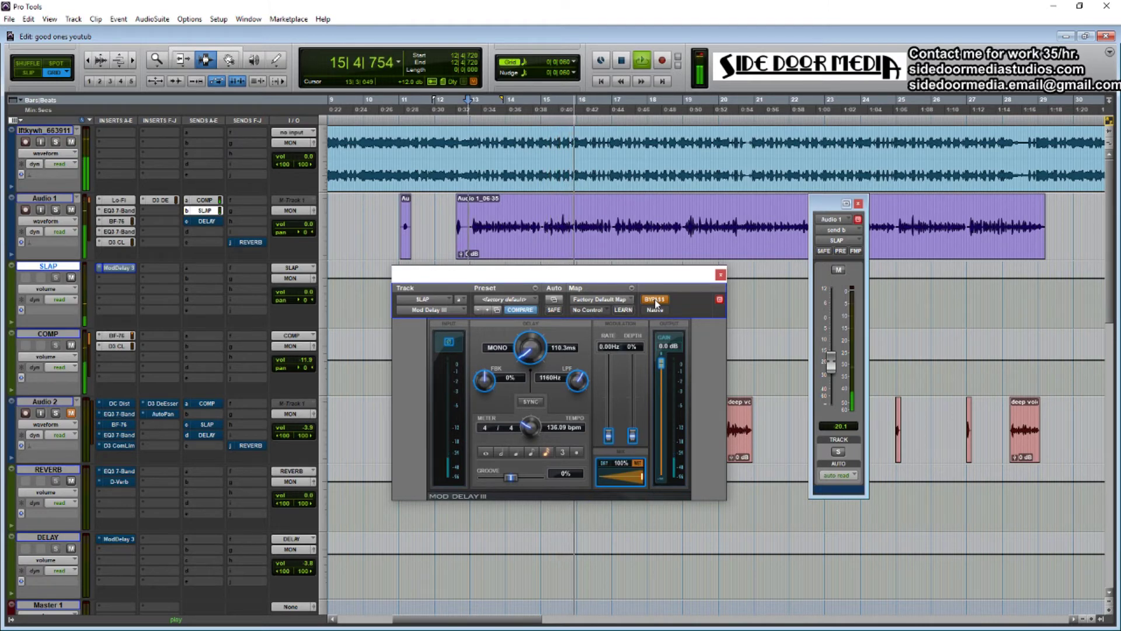
left_click(655, 300)
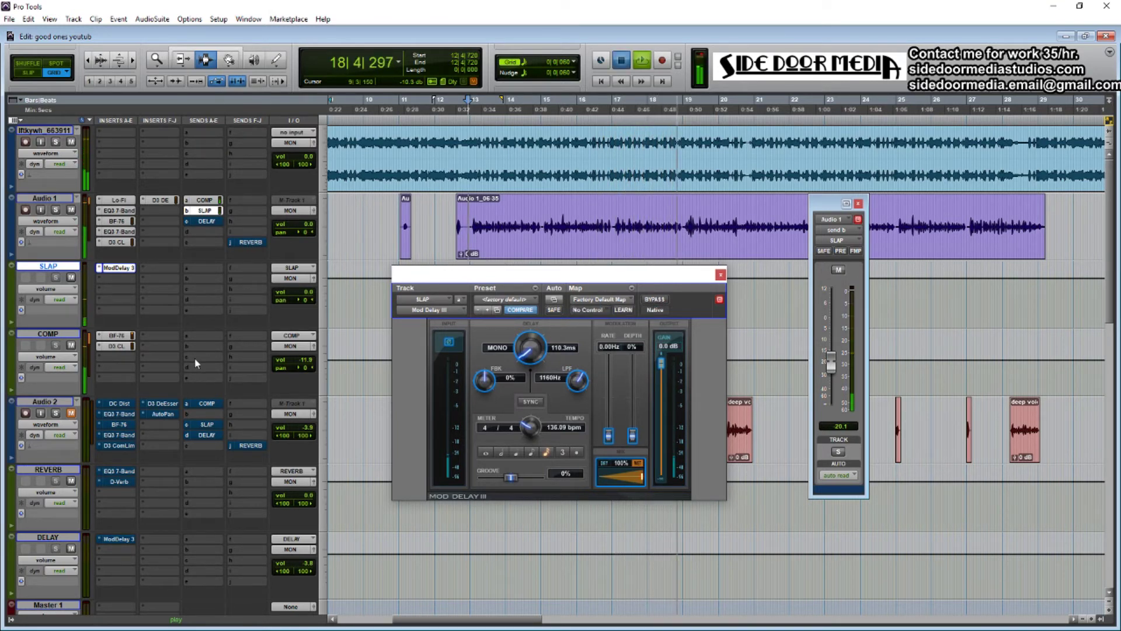
key("space")
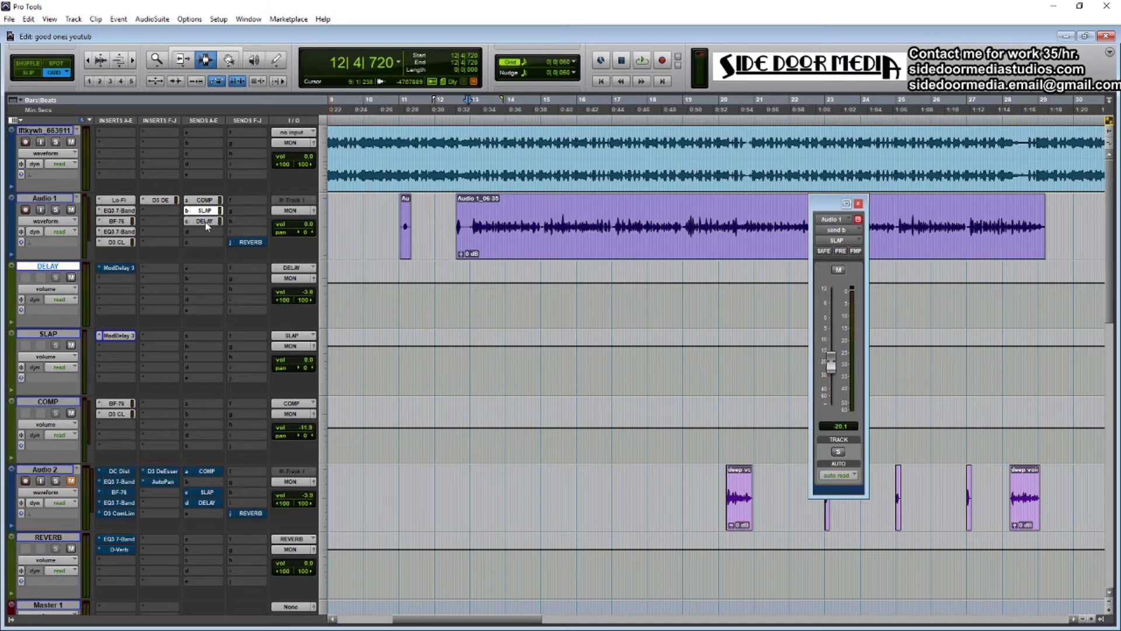
Bring up Audio 1's DELAY send and the DELAY bus's Mod Delay III, arranging both windows for playback
left_click(204, 221)
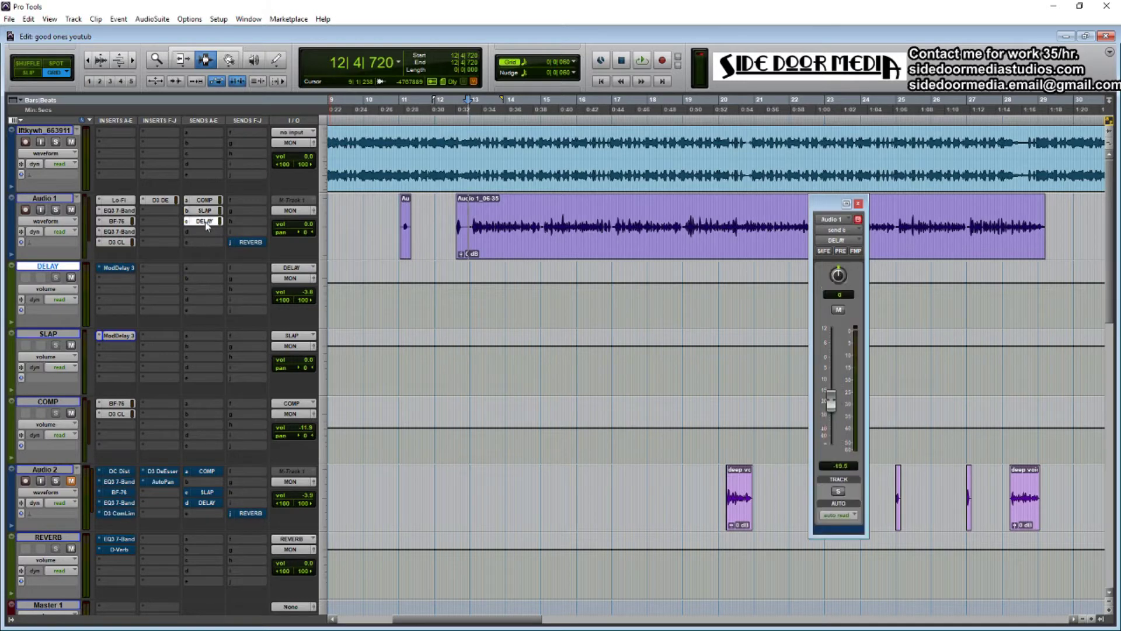
left_click(119, 268)
left_click_drag(641, 275, 549, 286)
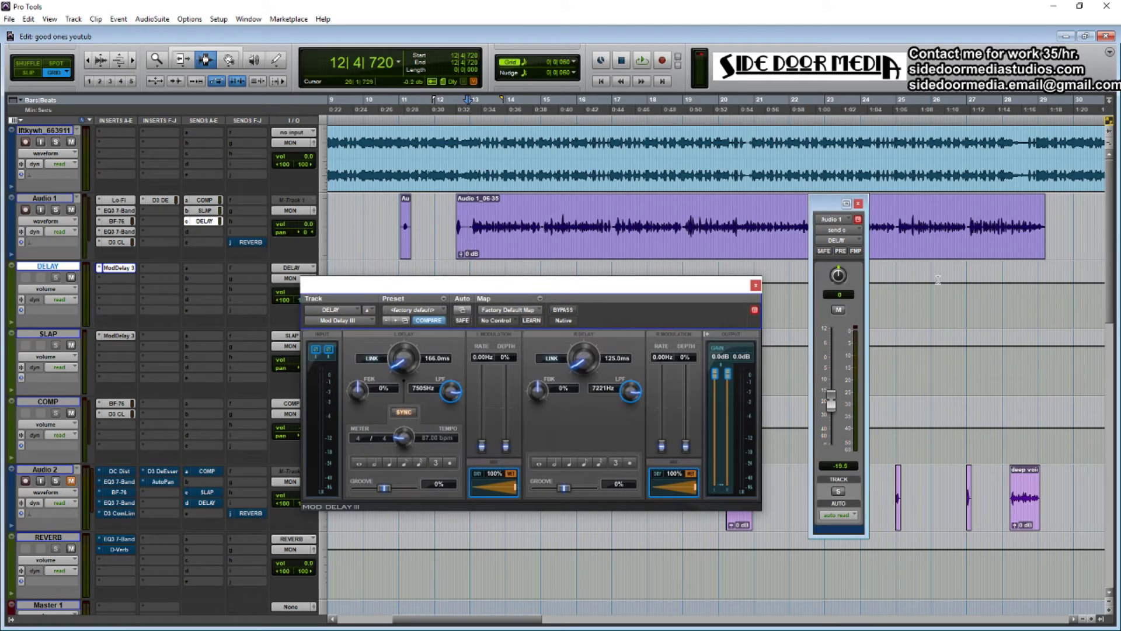
left_click_drag(828, 209, 935, 269)
left_click(701, 240)
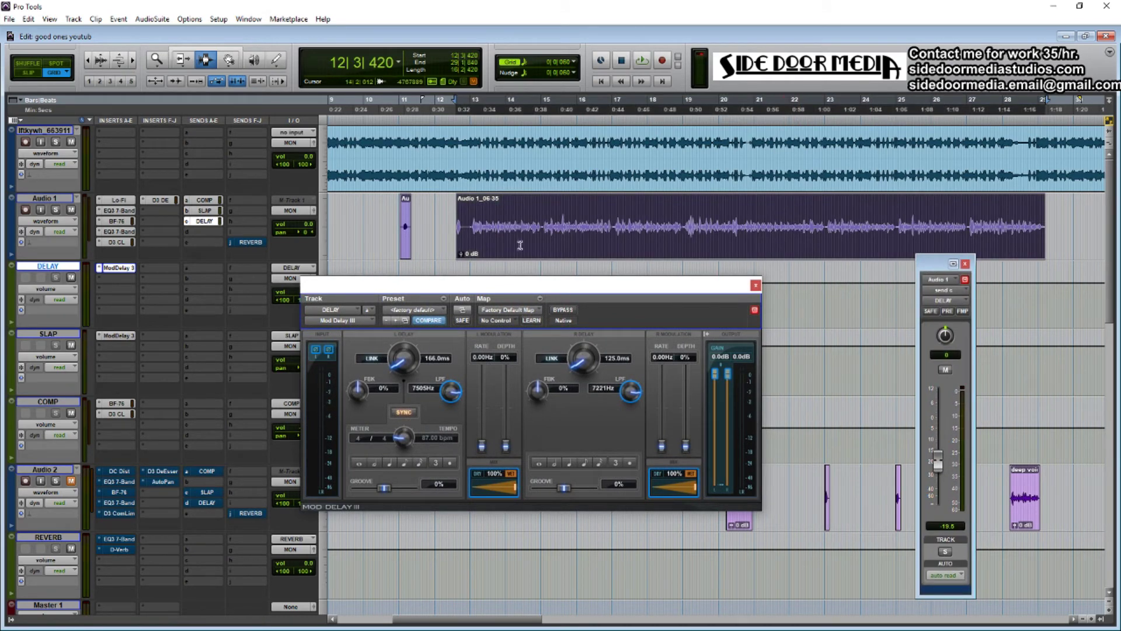
key("space")
key("space")
key("space")
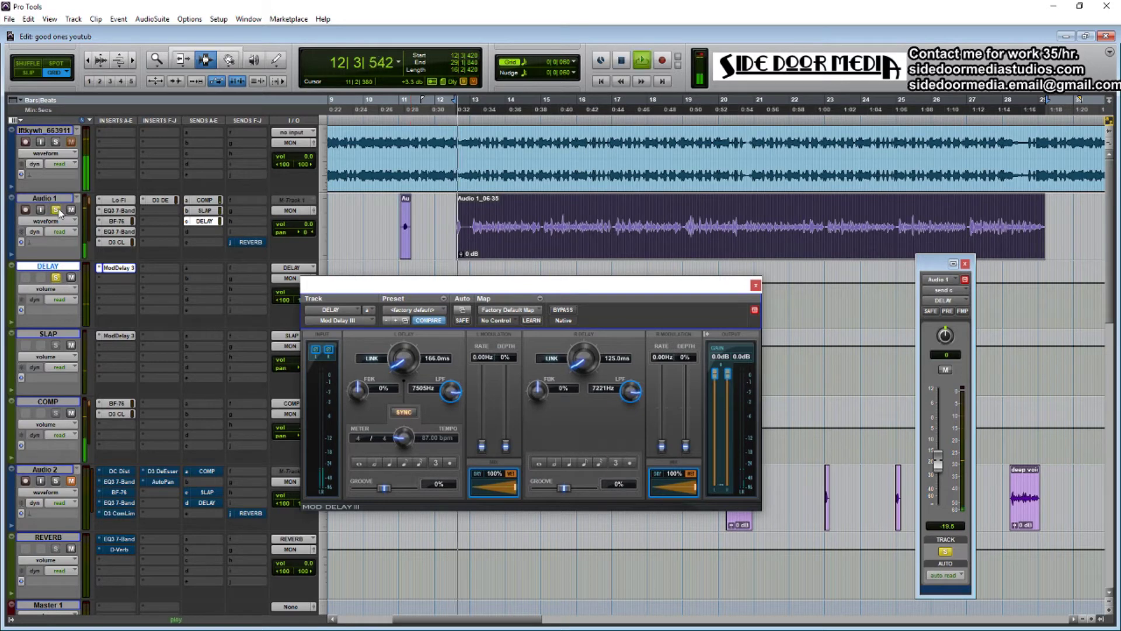
Lower Audio 1's DELAY send to -14.7 dB, compare Mod Delay III bypassed and on, then close it
left_click(938, 463, "alt")
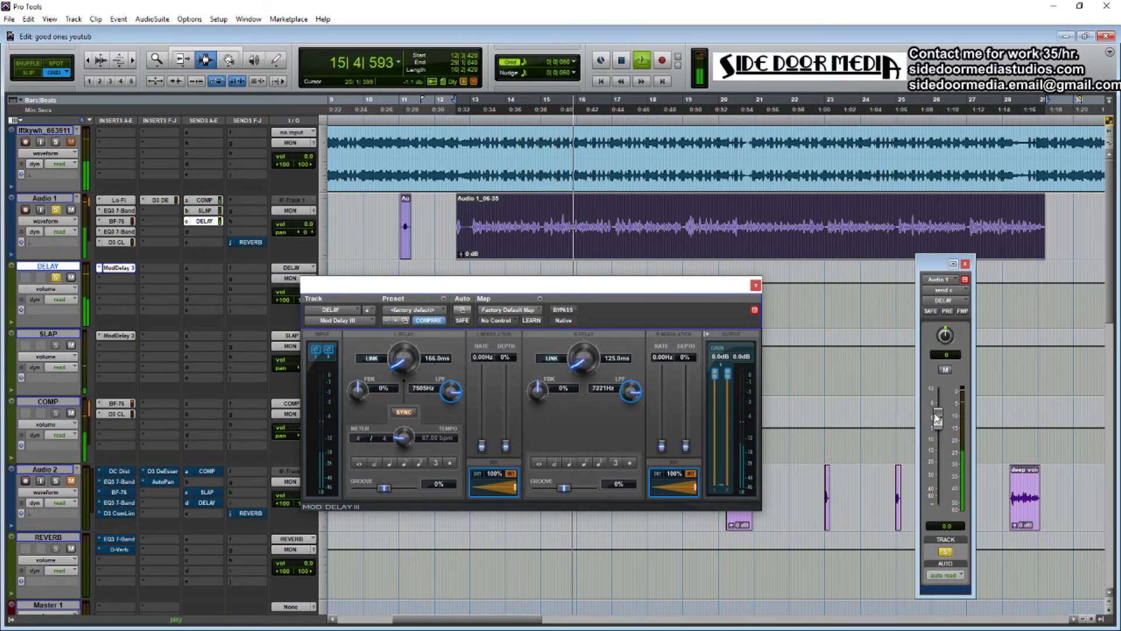
left_click_drag(938, 416, 920, 445)
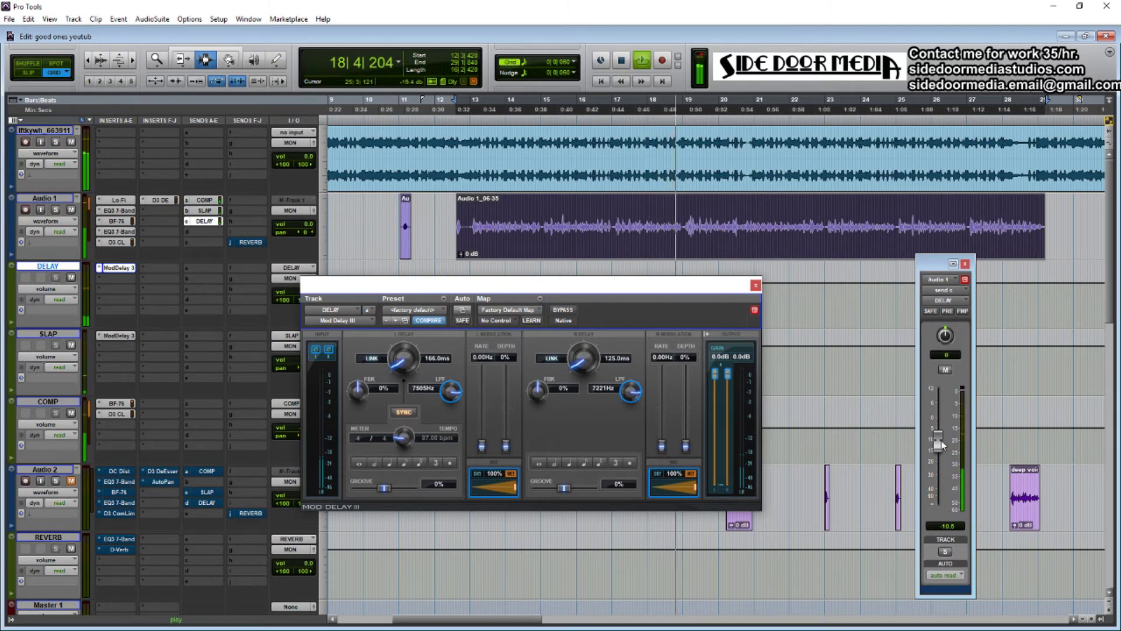
left_click_drag(937, 442, 937, 453)
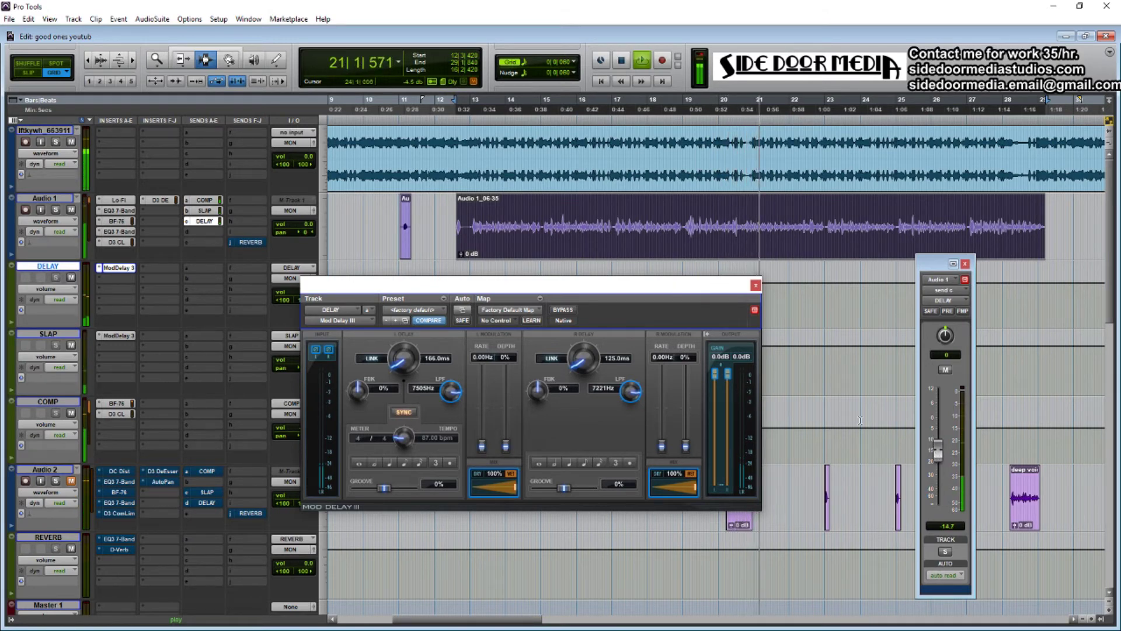
left_click(562, 311)
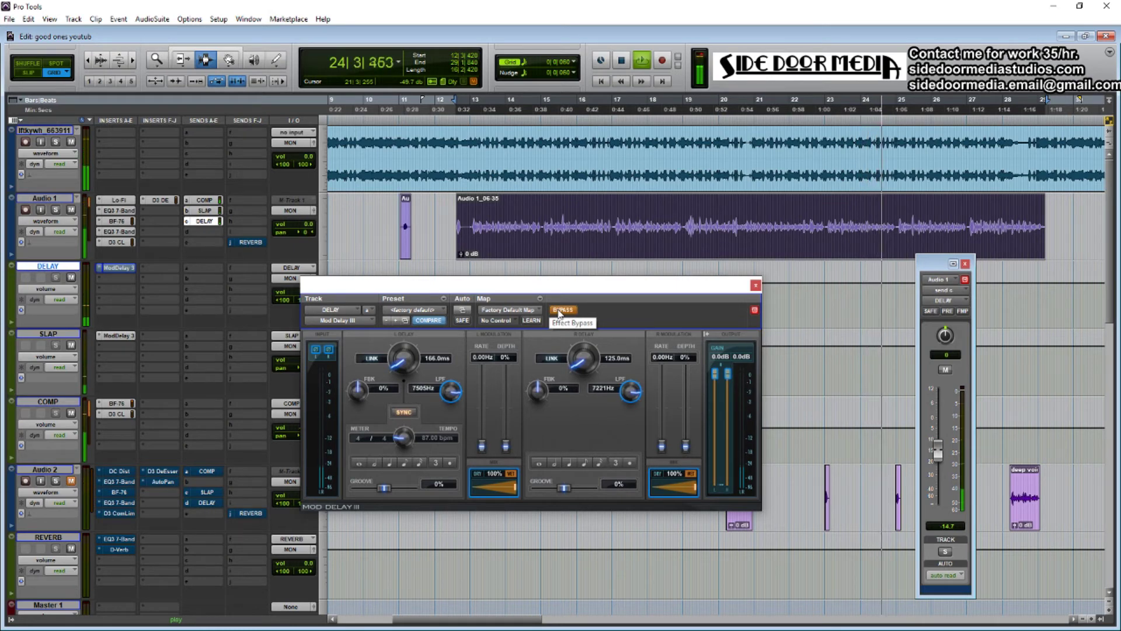
left_click(559, 311)
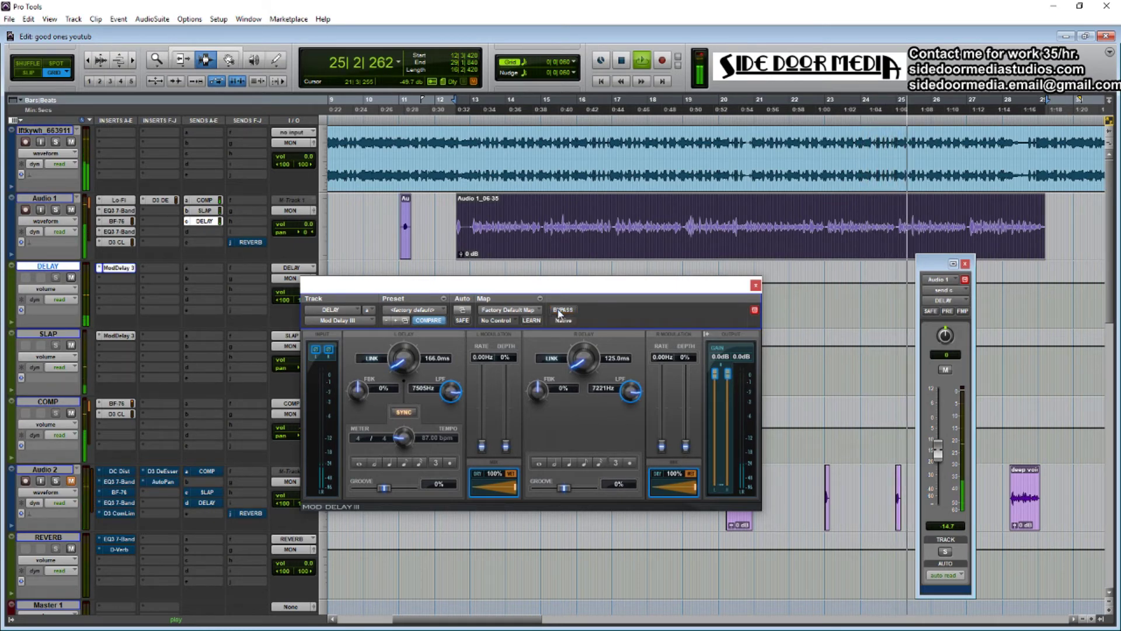
left_click(756, 285)
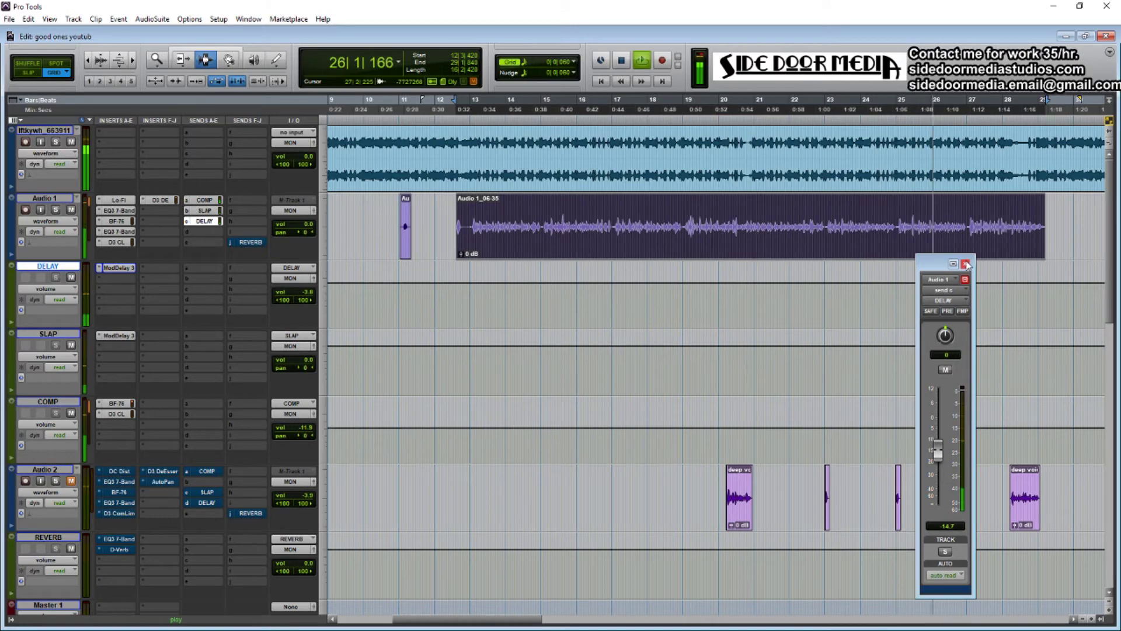
Close the DELAY send window, then bring up Audio 1's REVERB send and the REVERB bus's EQ3 7-Band
left_click(966, 265)
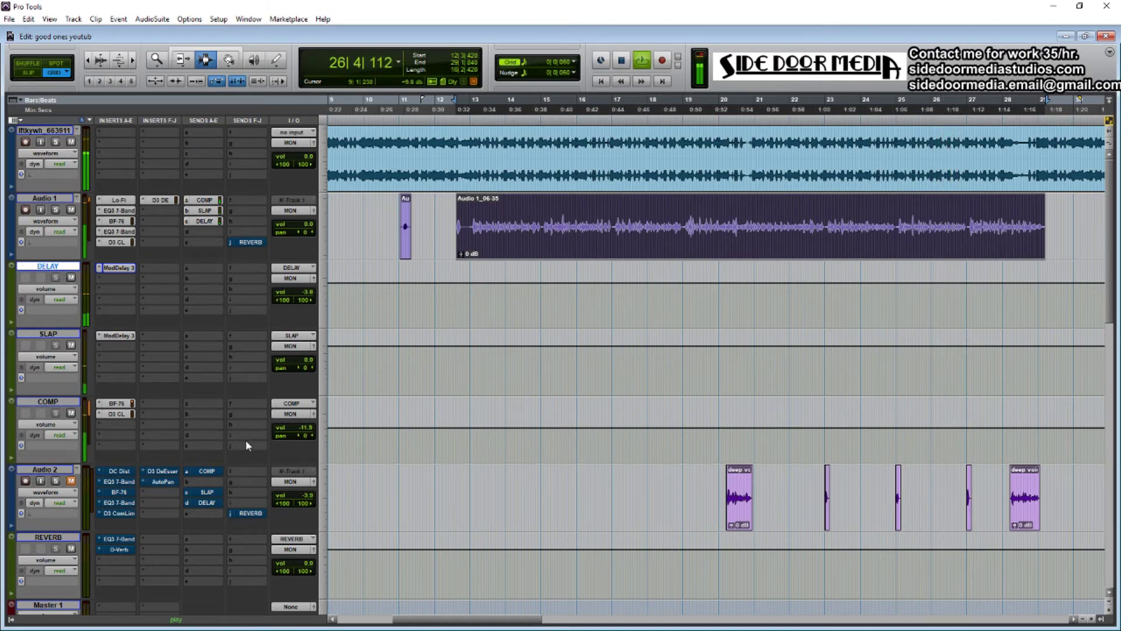
key("space")
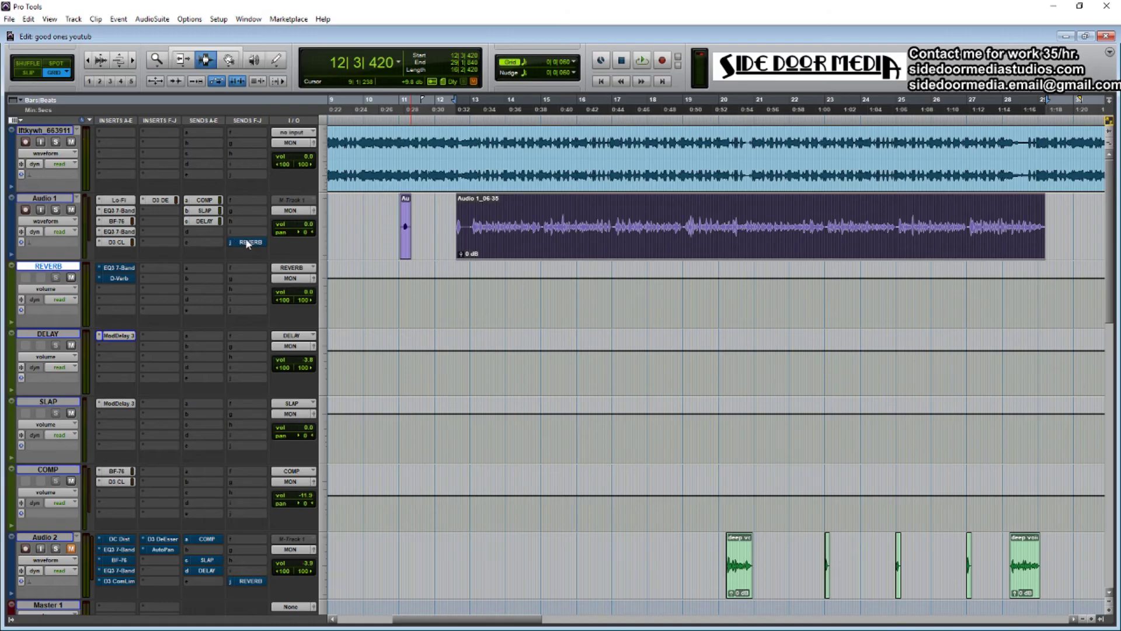
left_click(245, 242)
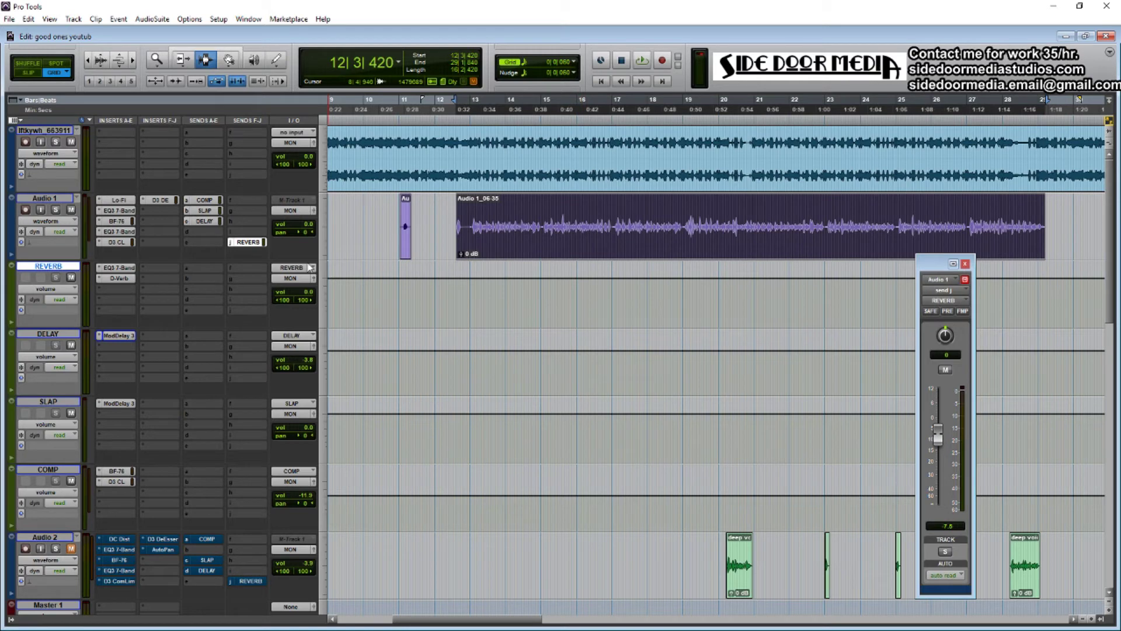
left_click(119, 268)
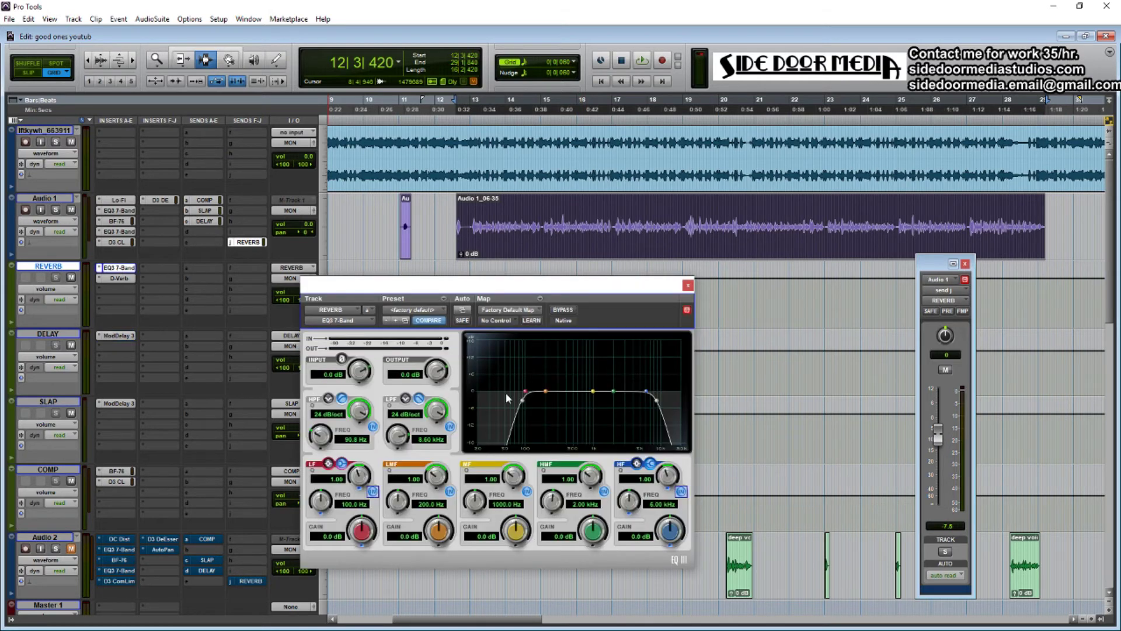
key("space")
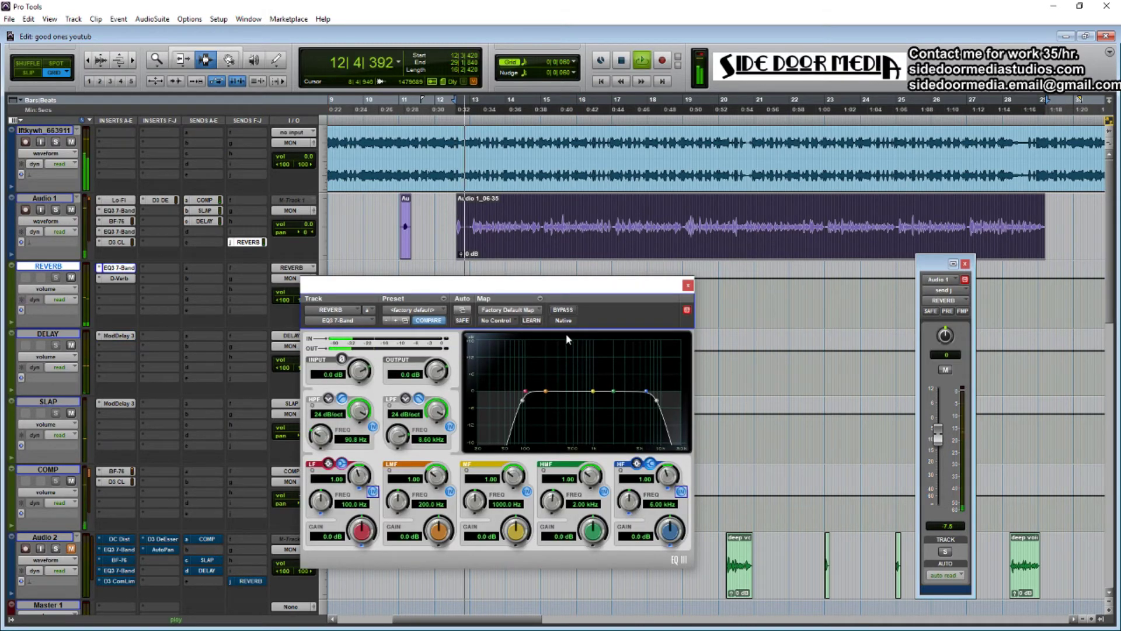
Set the reverb send to 0.0 dB pre-fader, solo REVERB, and compare its EQ3 (90.8 Hz–8.00 kHz) on and off
left_click(942, 446, "alt")
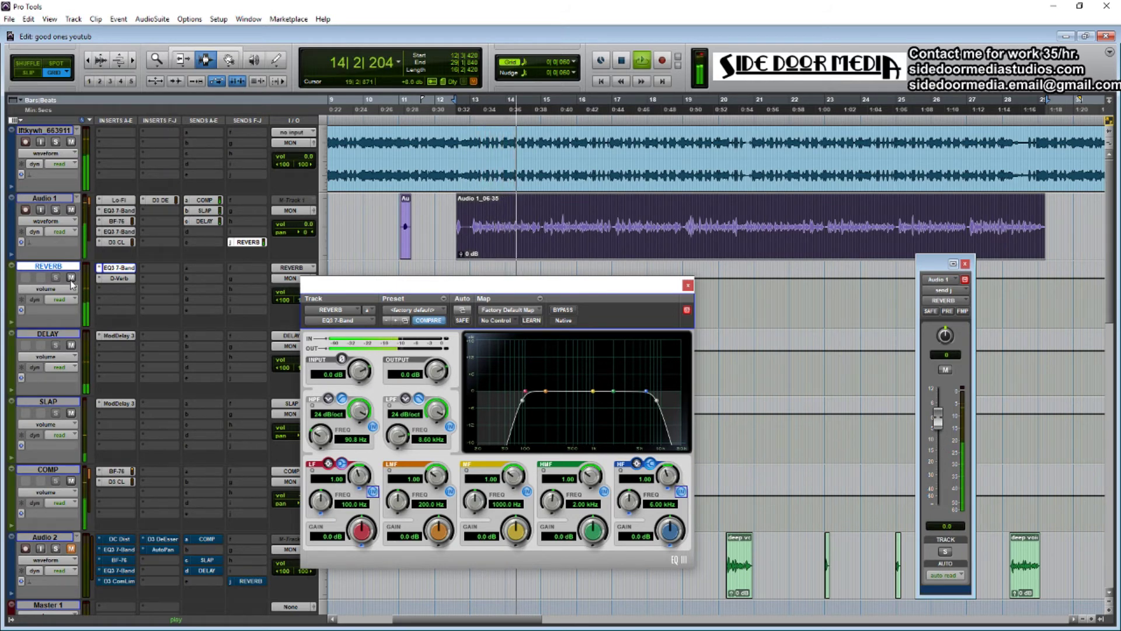
left_click(947, 311)
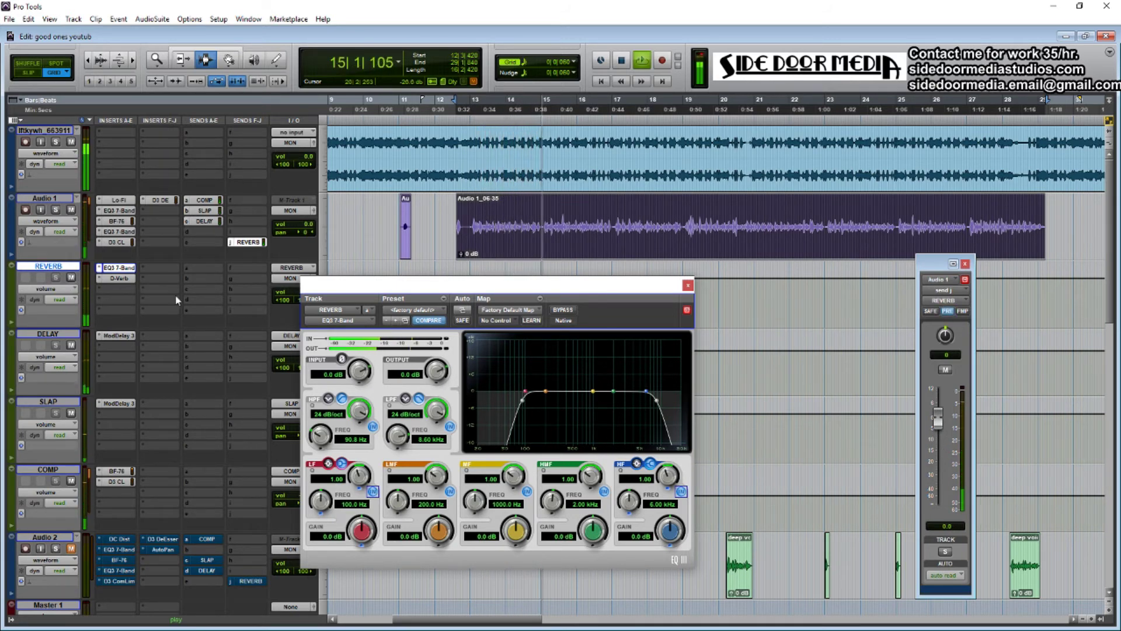
left_click(56, 278)
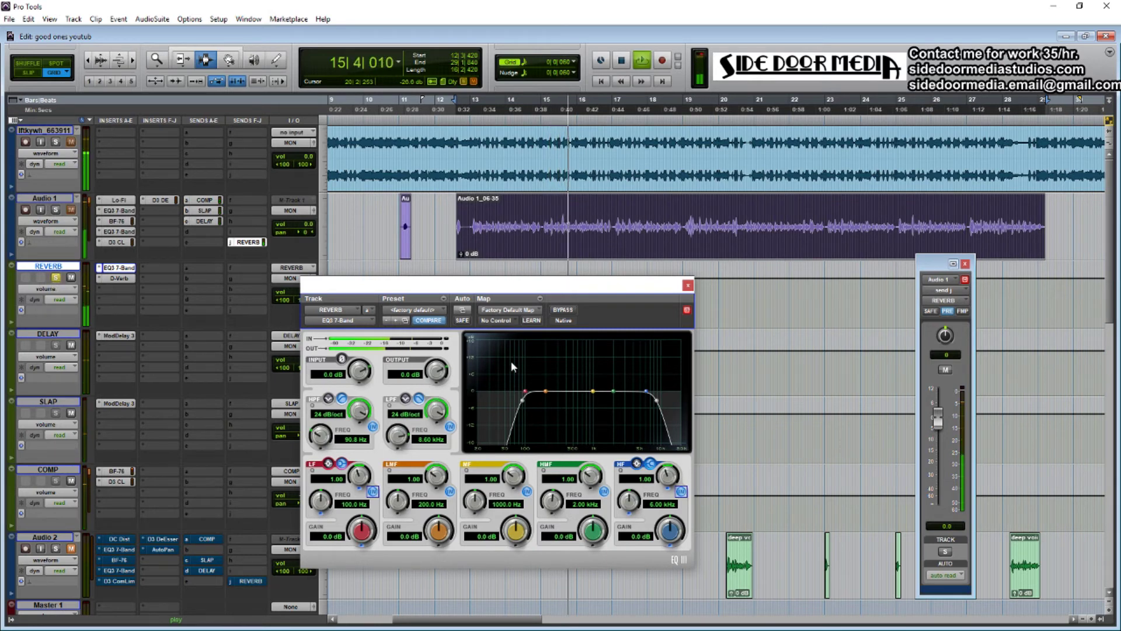
left_click(562, 310)
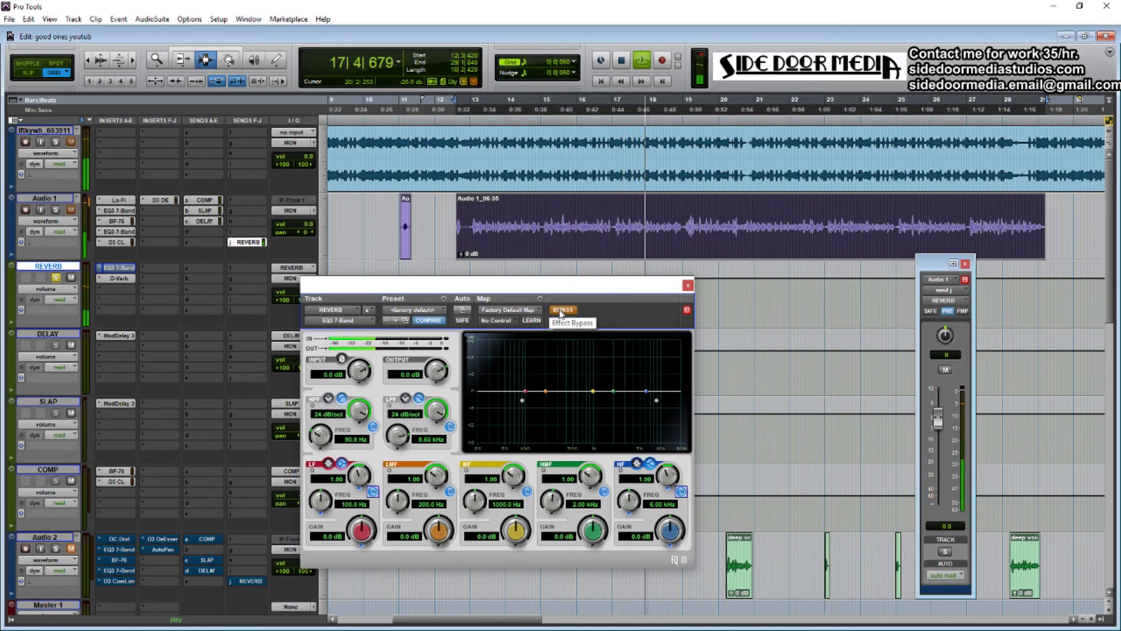
left_click(562, 310)
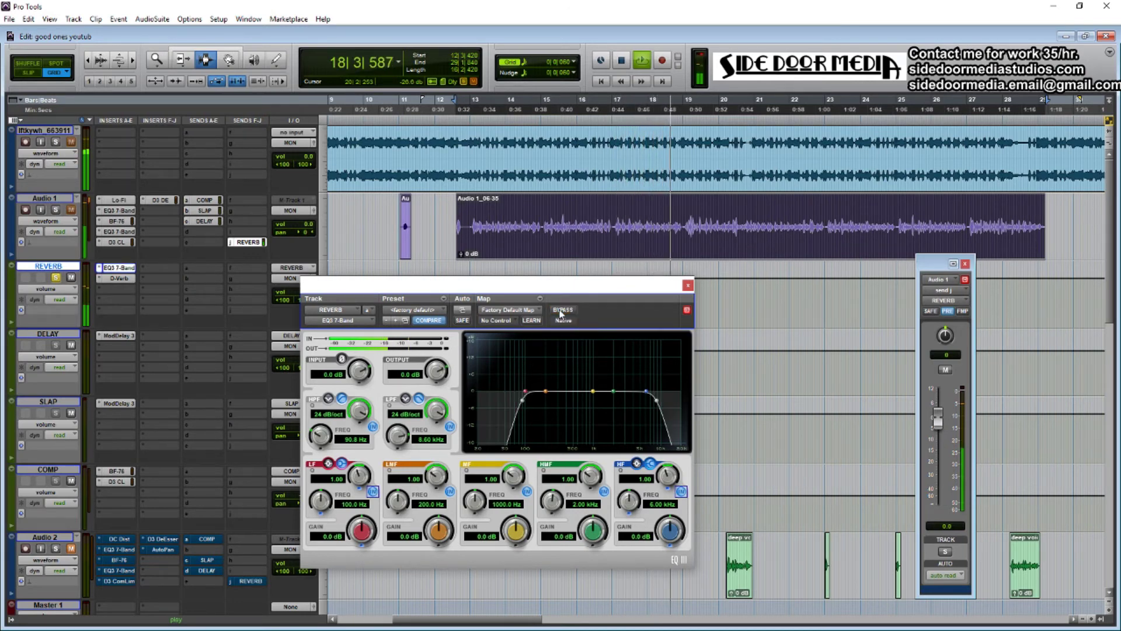
Set the REVERB bus's D-Verb decay to 2.2 sec
left_click(123, 278)
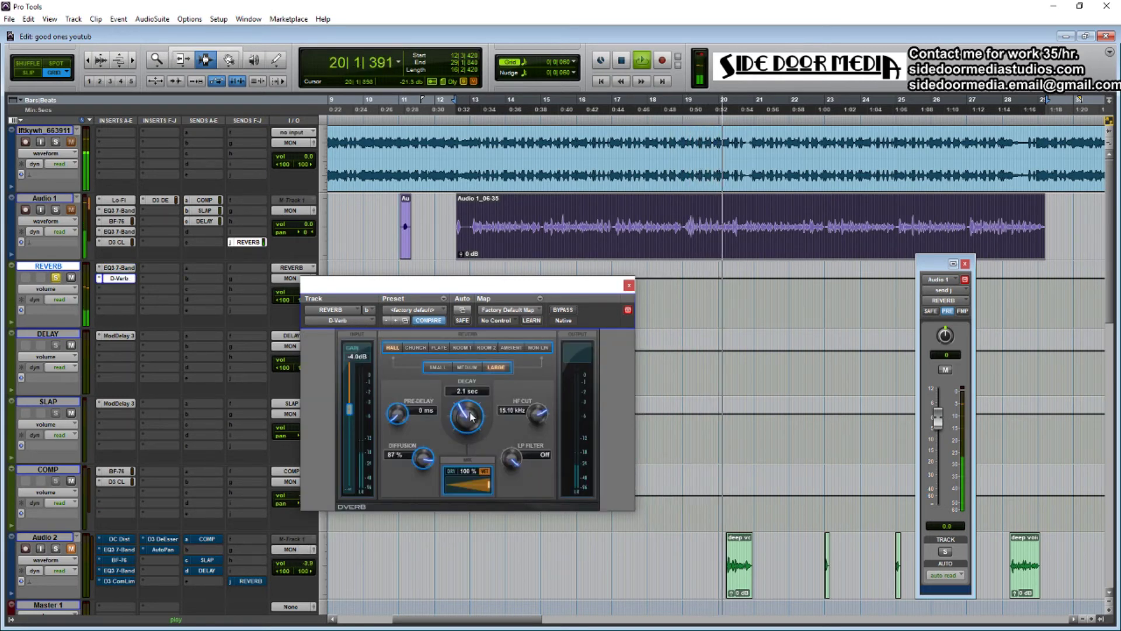
left_click_drag(471, 415, 474, 396)
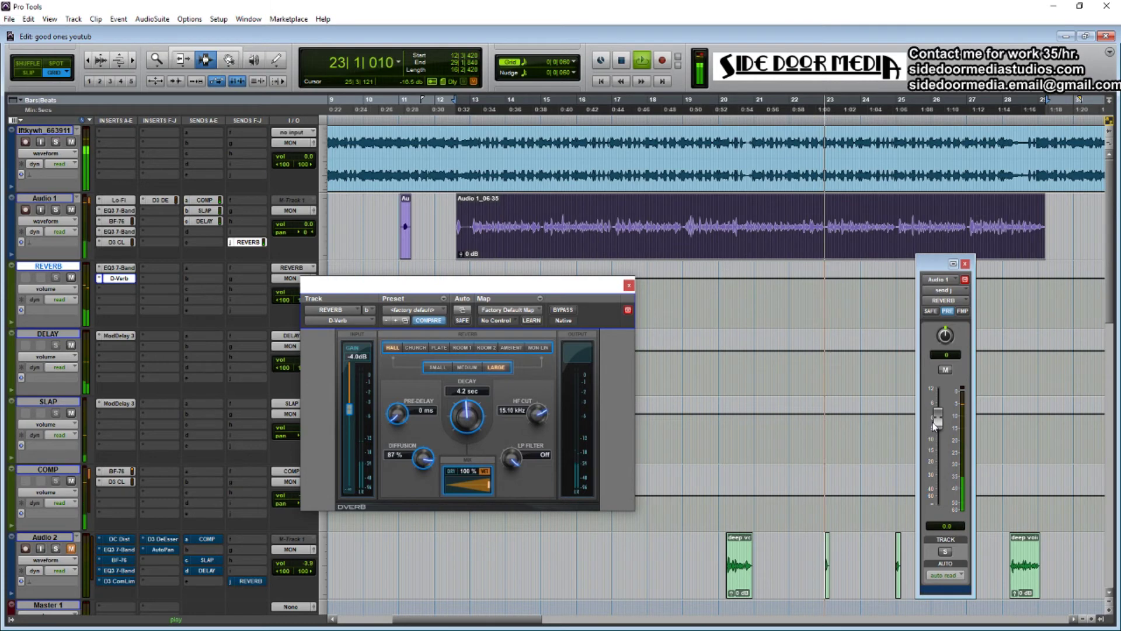
left_click_drag(466, 413, 447, 434)
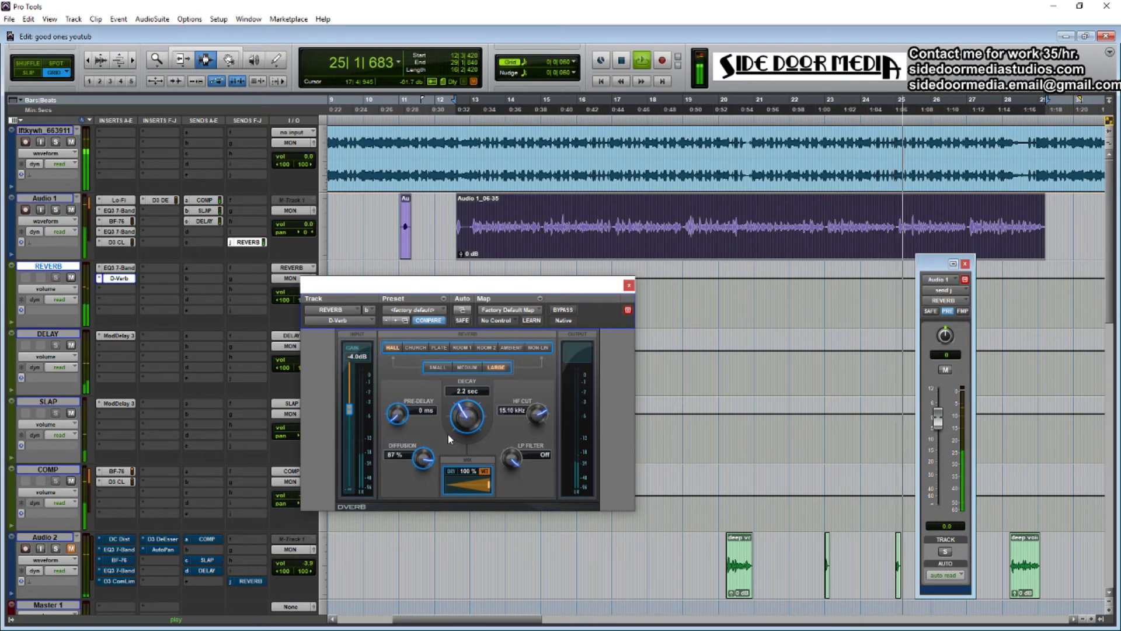
Lower Audio 1's reverb send to -6.8 dB post-fader, mute the beat track, and close both plug-in windows
left_click_drag(938, 419, 937, 433)
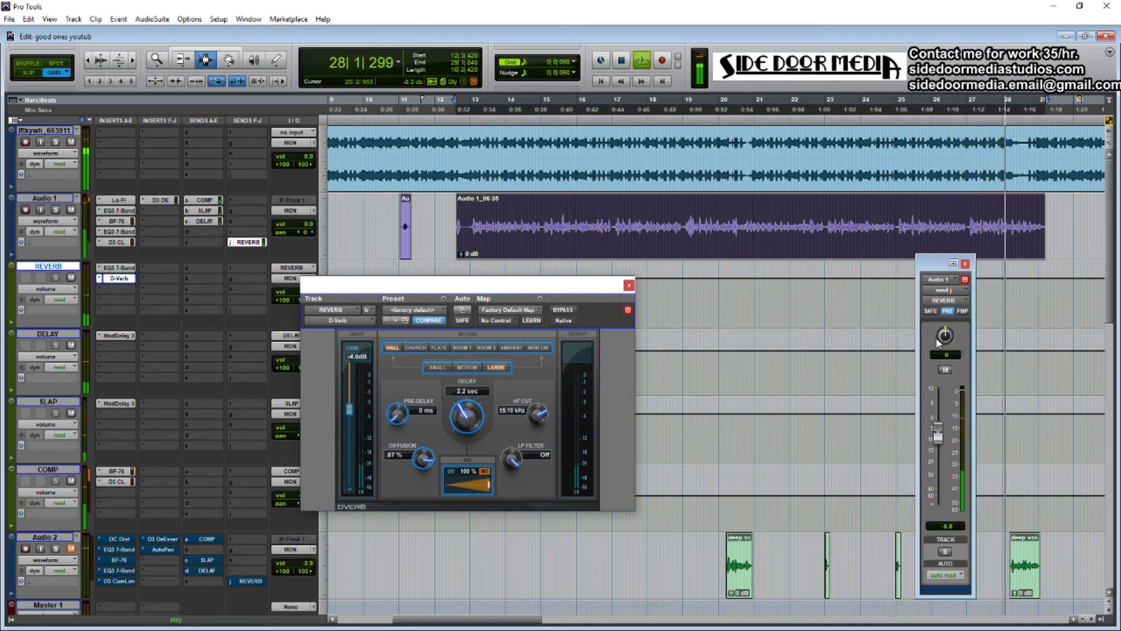
left_click(947, 311)
key("space")
key("space")
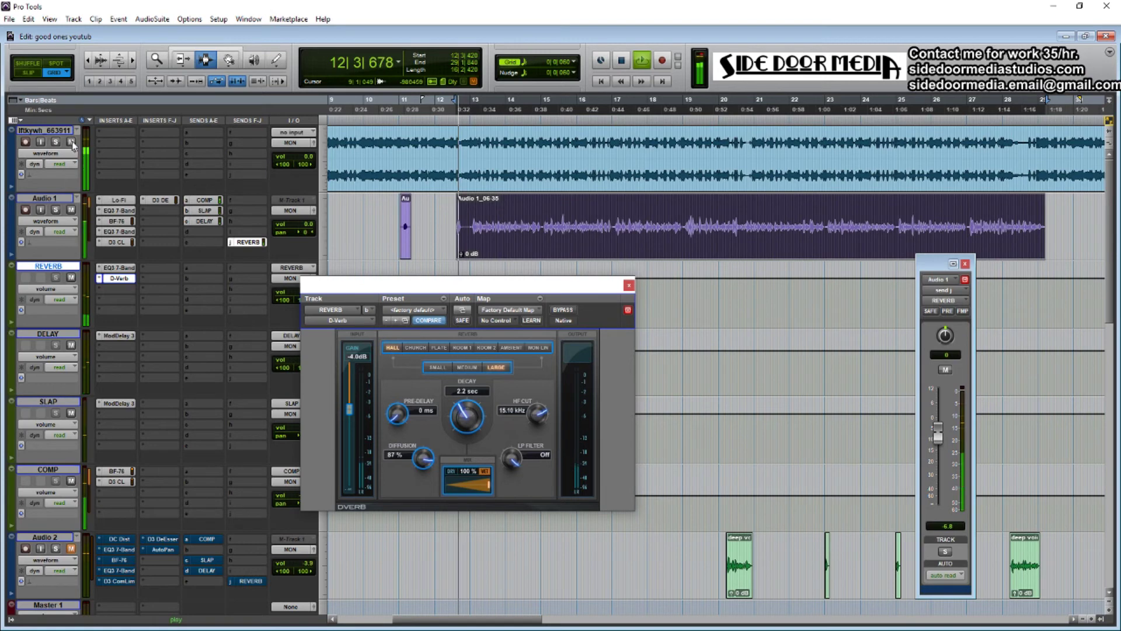
left_click(71, 142)
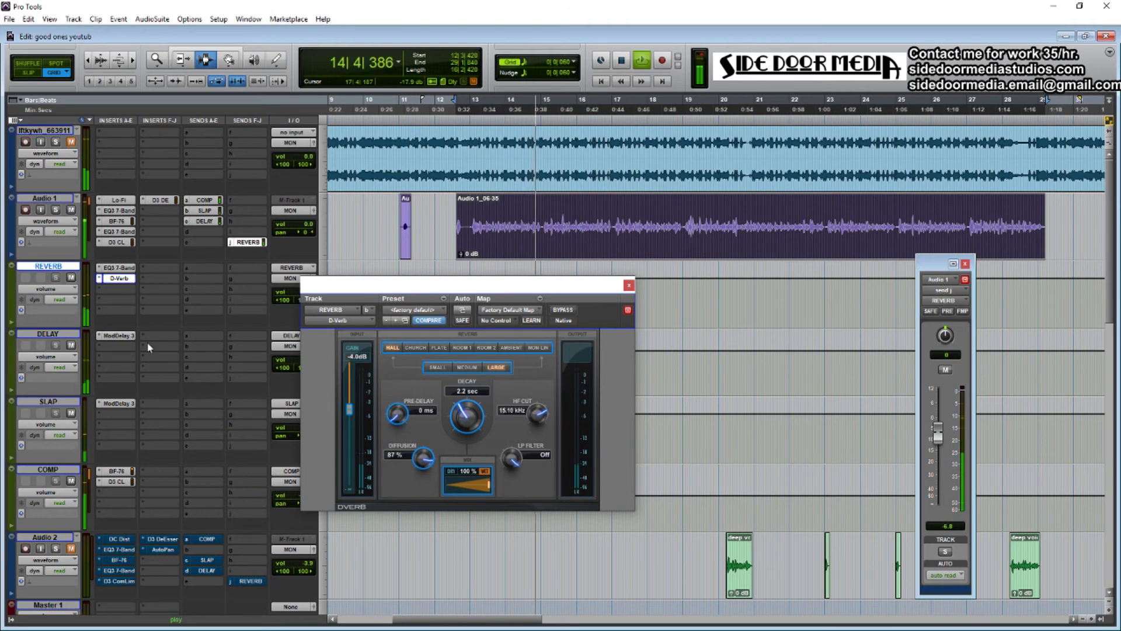
left_click(629, 285)
left_click(966, 264)
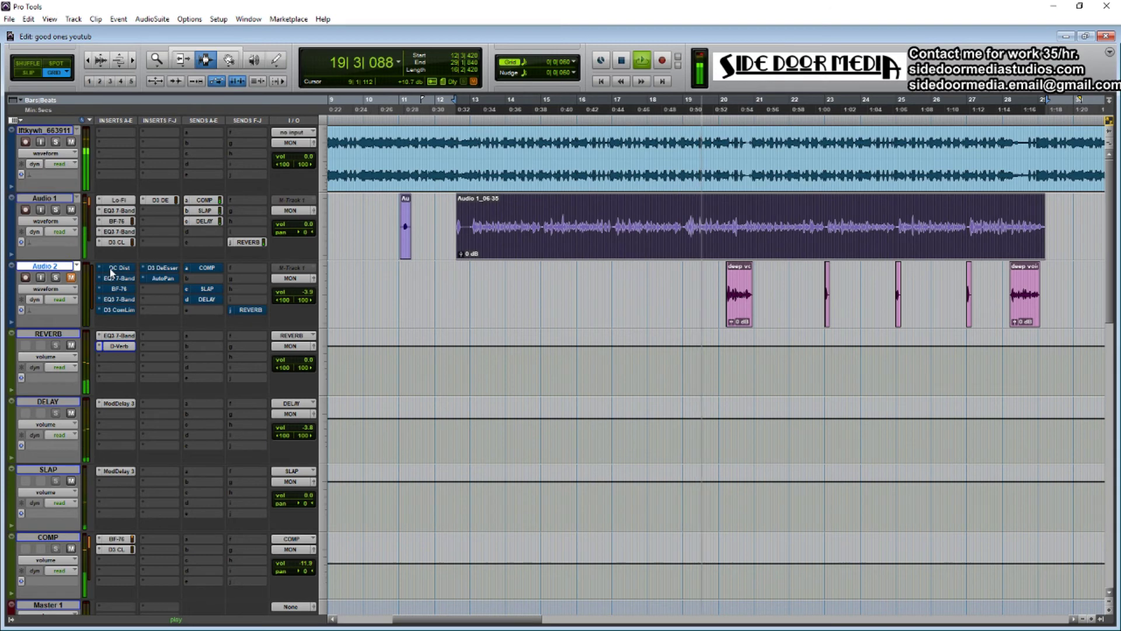
key("space")
left_click(740, 294)
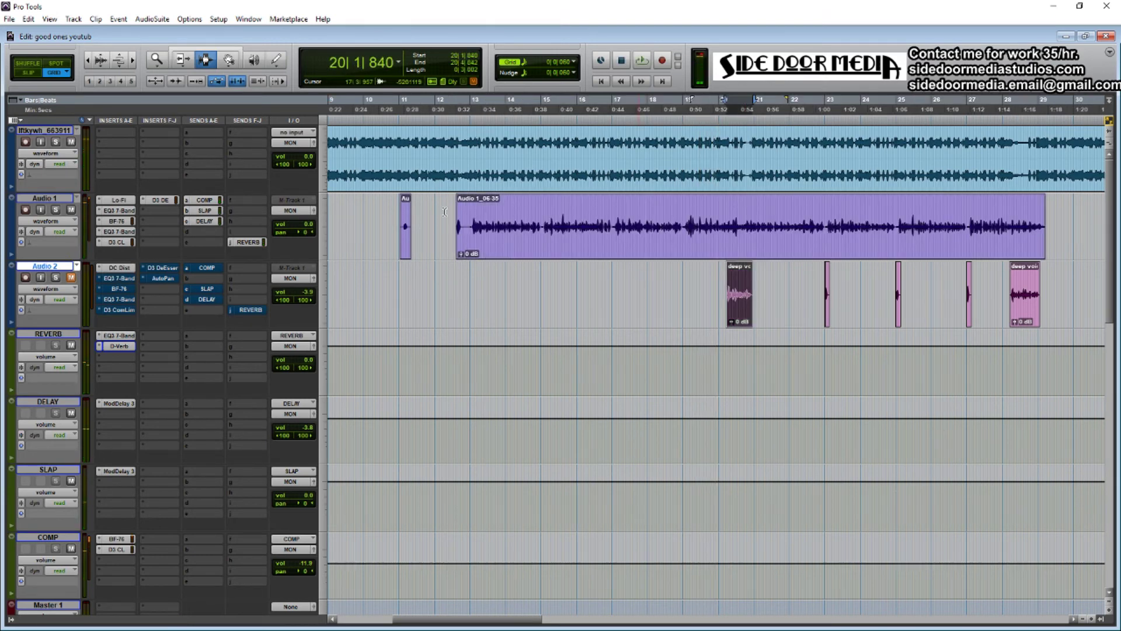
Set the start point to 19|4|780 before the deep vc clip and bring up Audio 2's DC Distortion
left_click(717, 313)
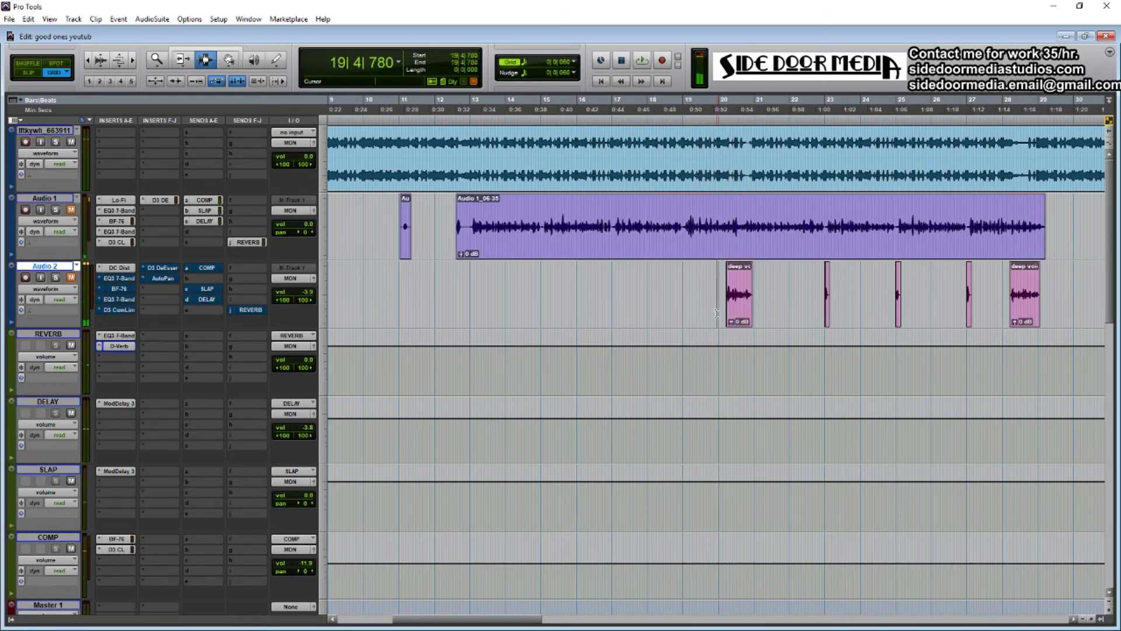
key("space")
key("space")
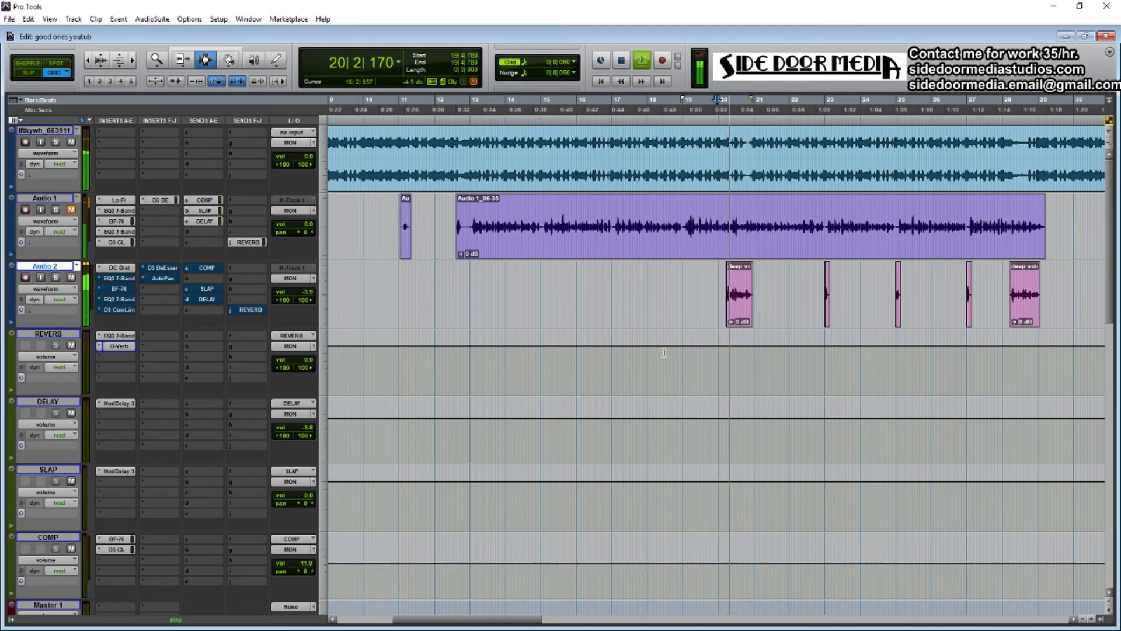
key("space")
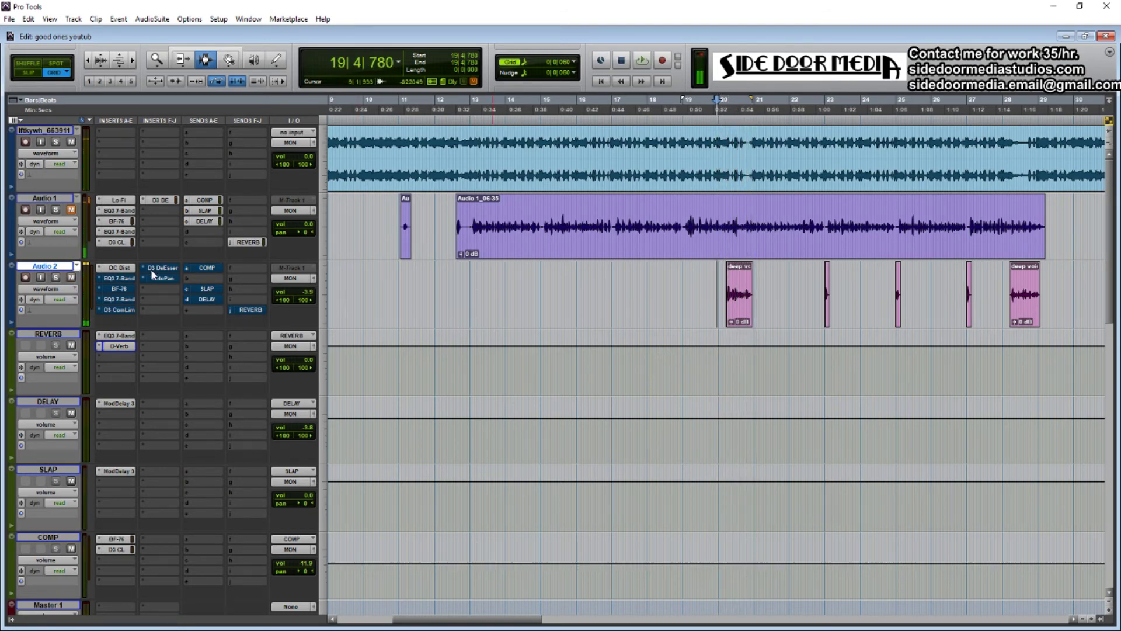
left_click(119, 268)
left_click_drag(592, 290, 636, 234)
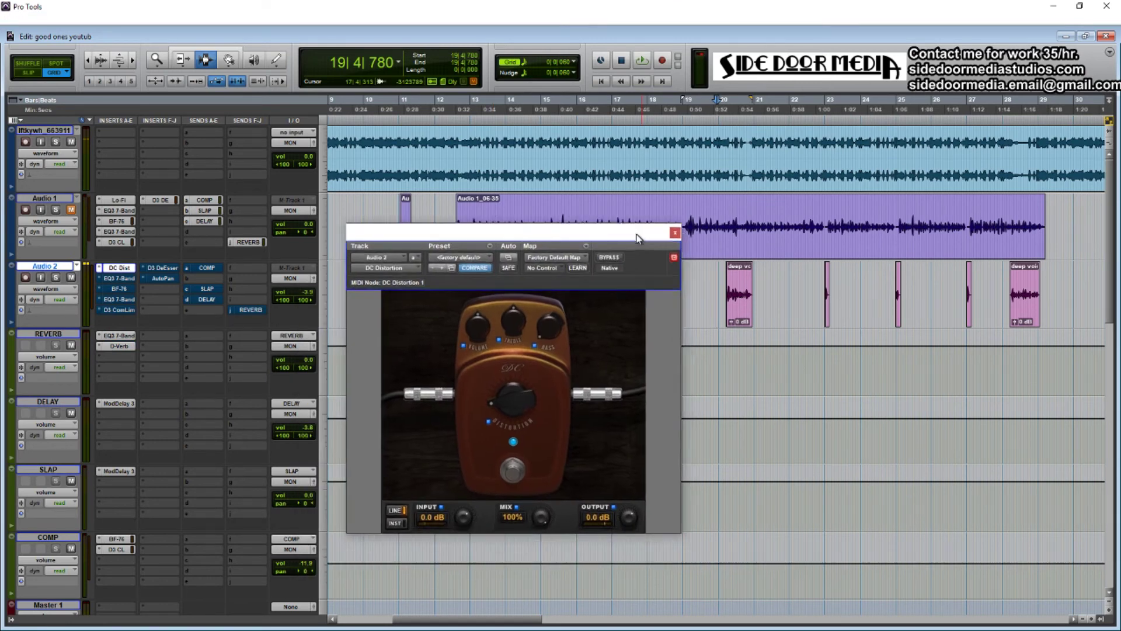
key("space")
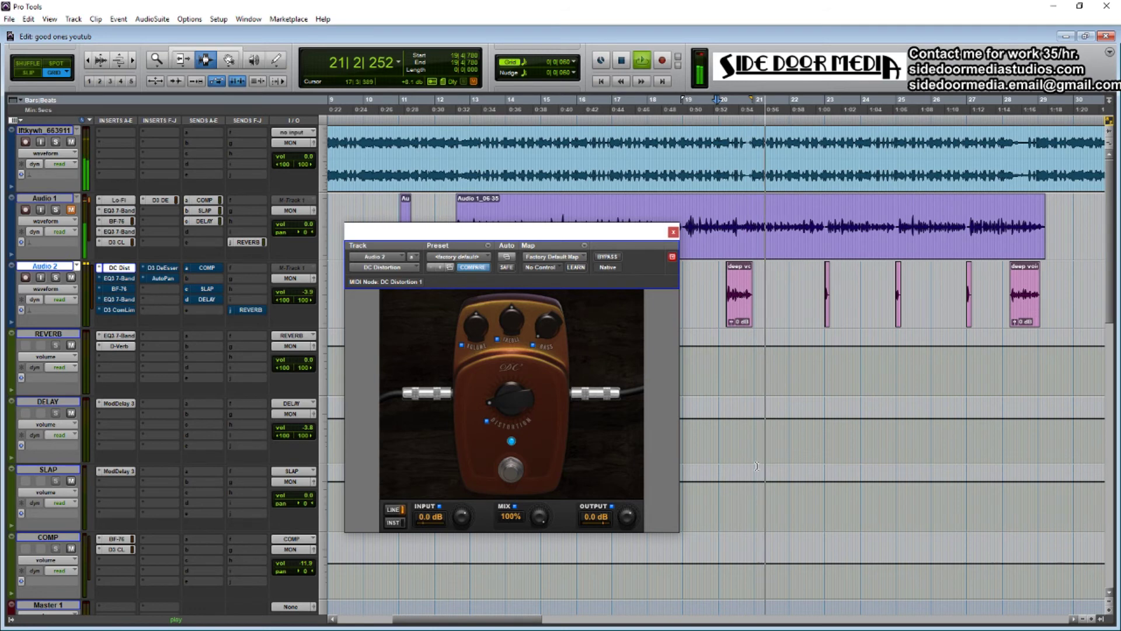
Adjust the DC Distortion amount to about 0.8 and audition the distorted vocal
left_click_drag(500, 407, 506, 453)
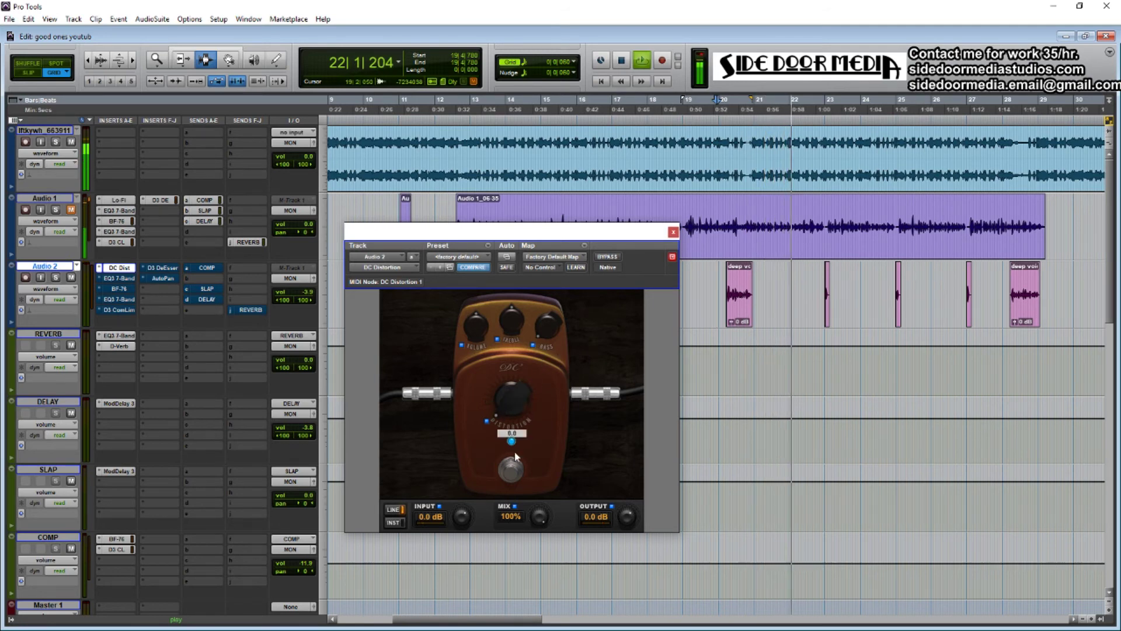
mouse_move(497, 408)
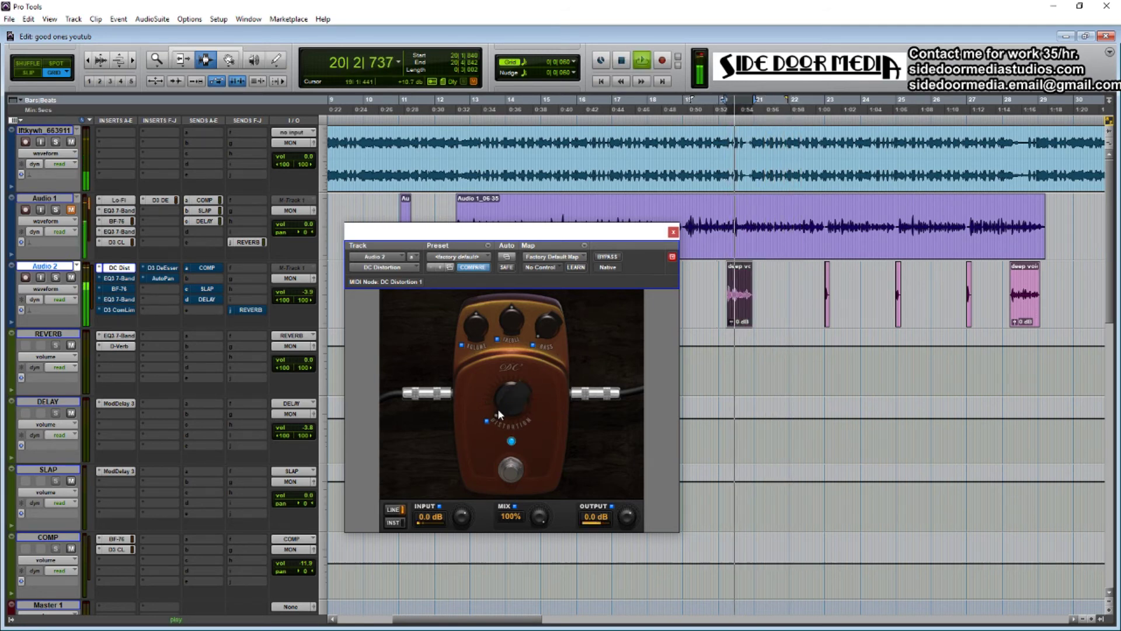
key("space")
left_click_drag(498, 411, 496, 387)
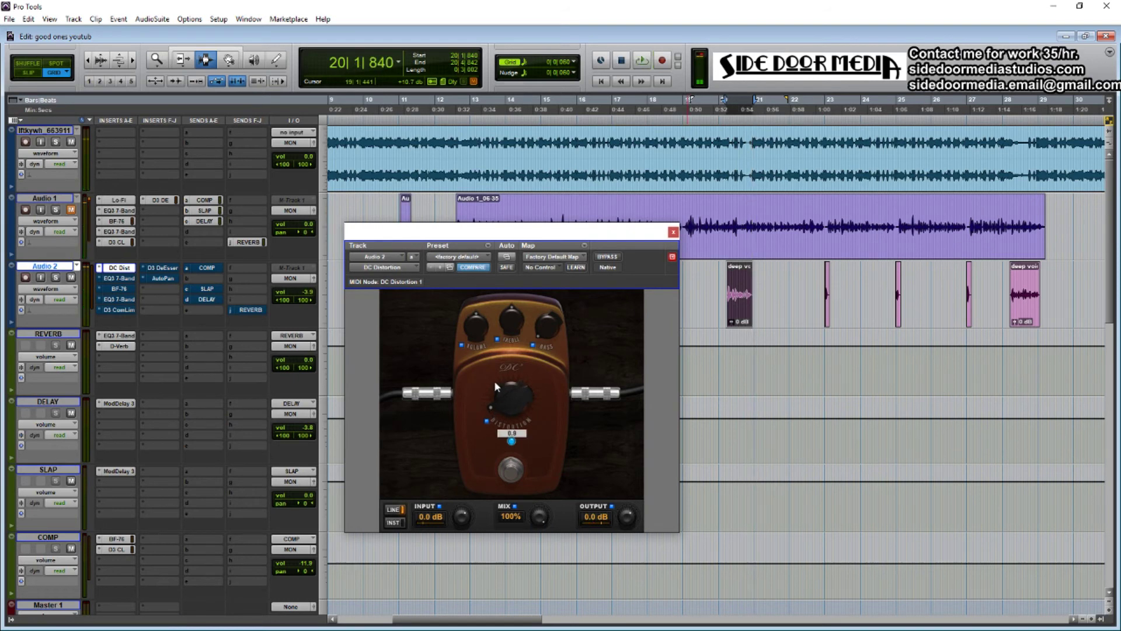
key("space")
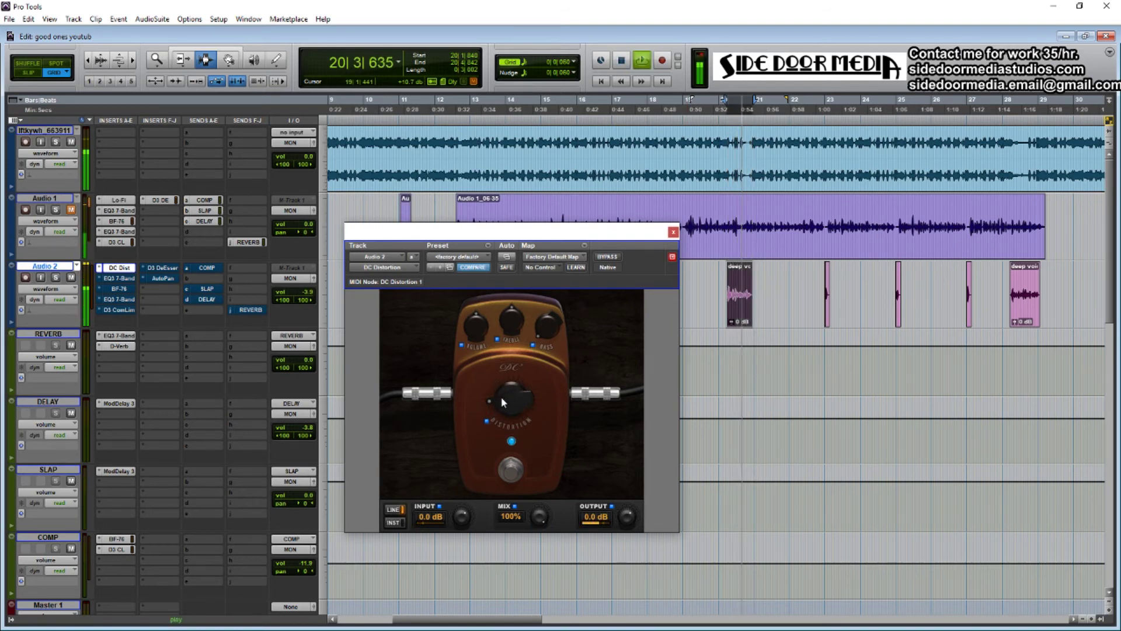
key("space")
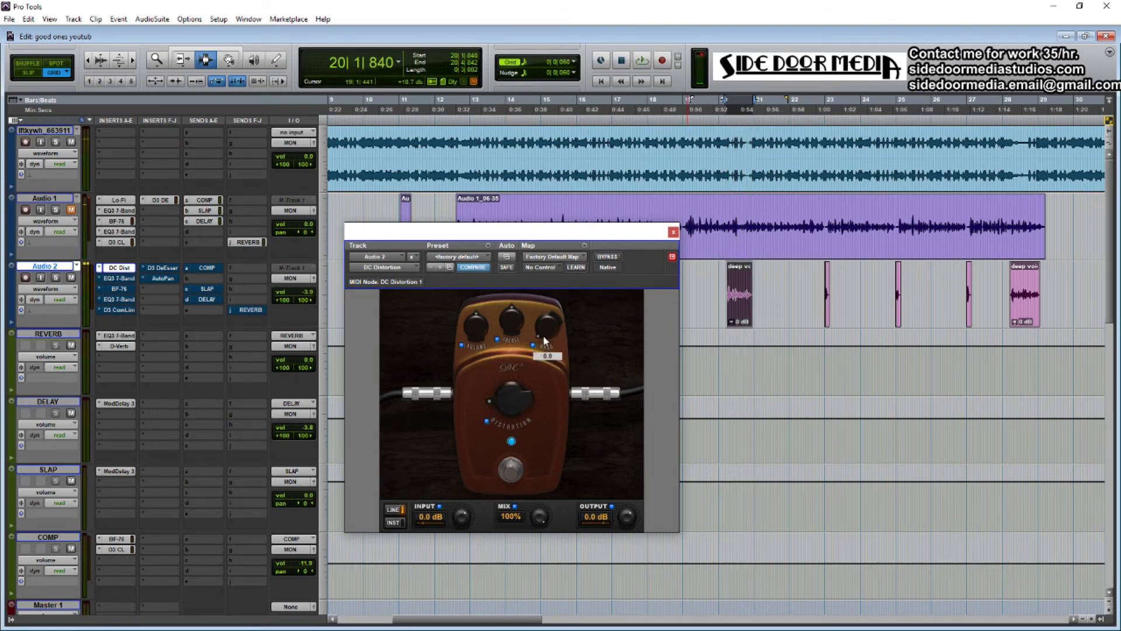
Enable Audio 2's EQ3 telephone band-pass (304.1 Hz–2.73 kHz), audition it, then show the BF-76 limiter
left_click(123, 279)
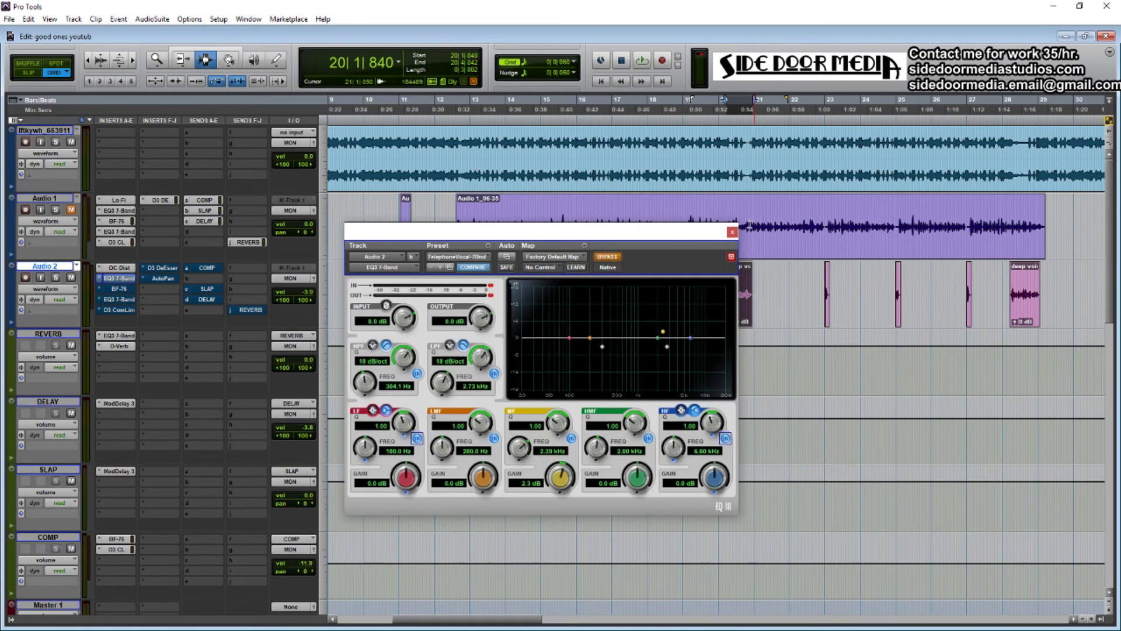
key("space")
left_click_drag(662, 231, 618, 235)
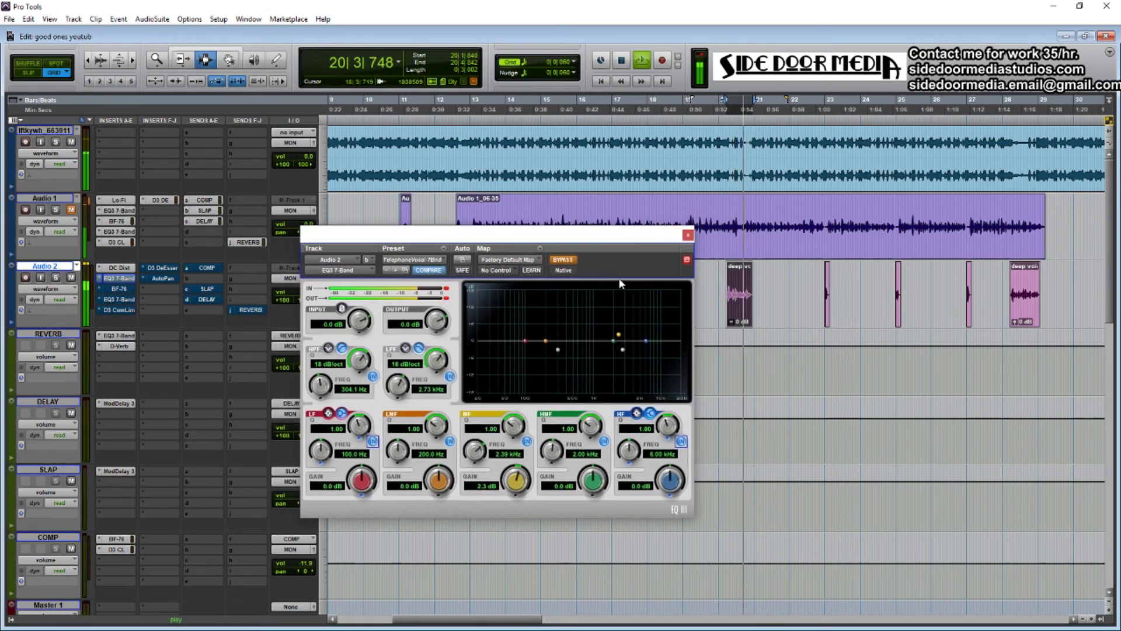
key("space")
left_click(564, 262)
key("space")
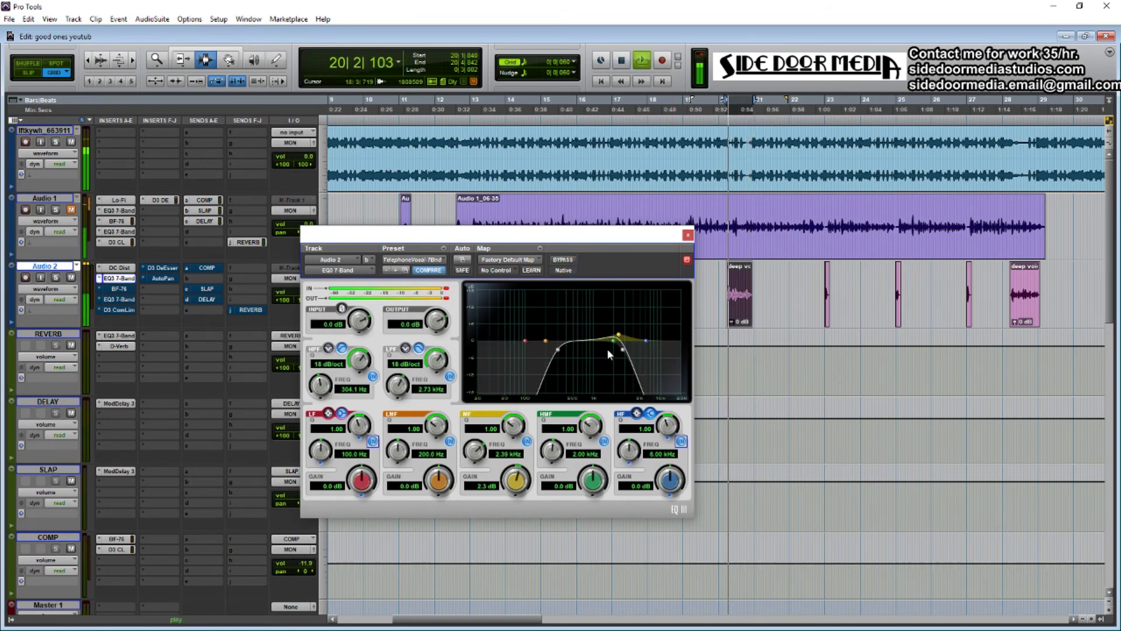
key("space")
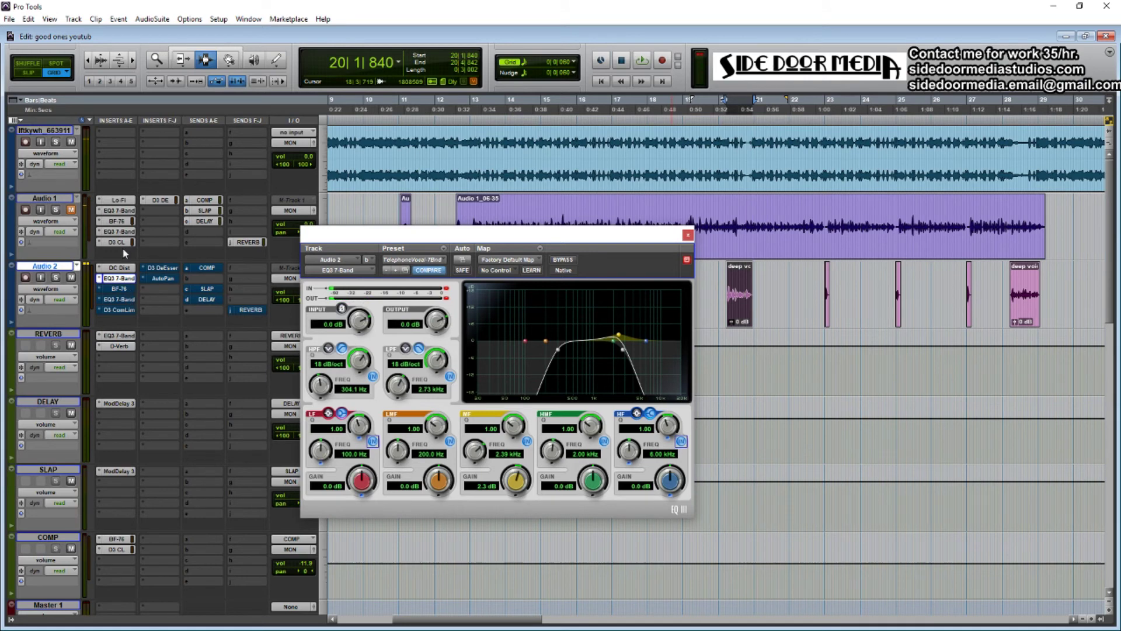
left_click(120, 289)
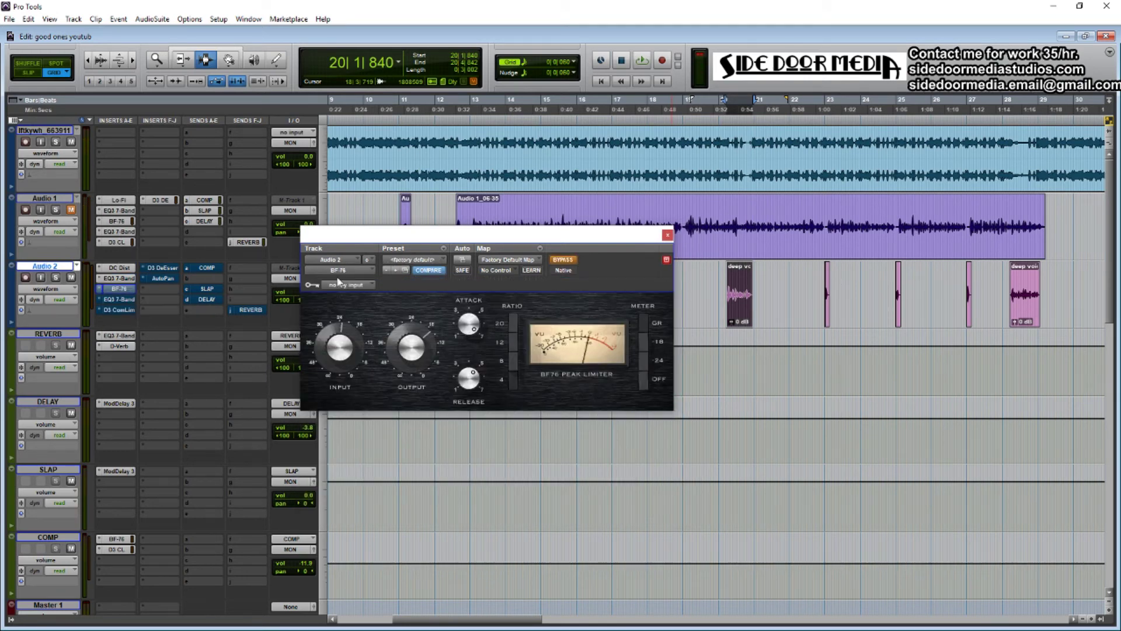
Activate Audio 2's D3 CompLim and D3 DeEsser inserts, leaving AutoPan bypassed
key("space")
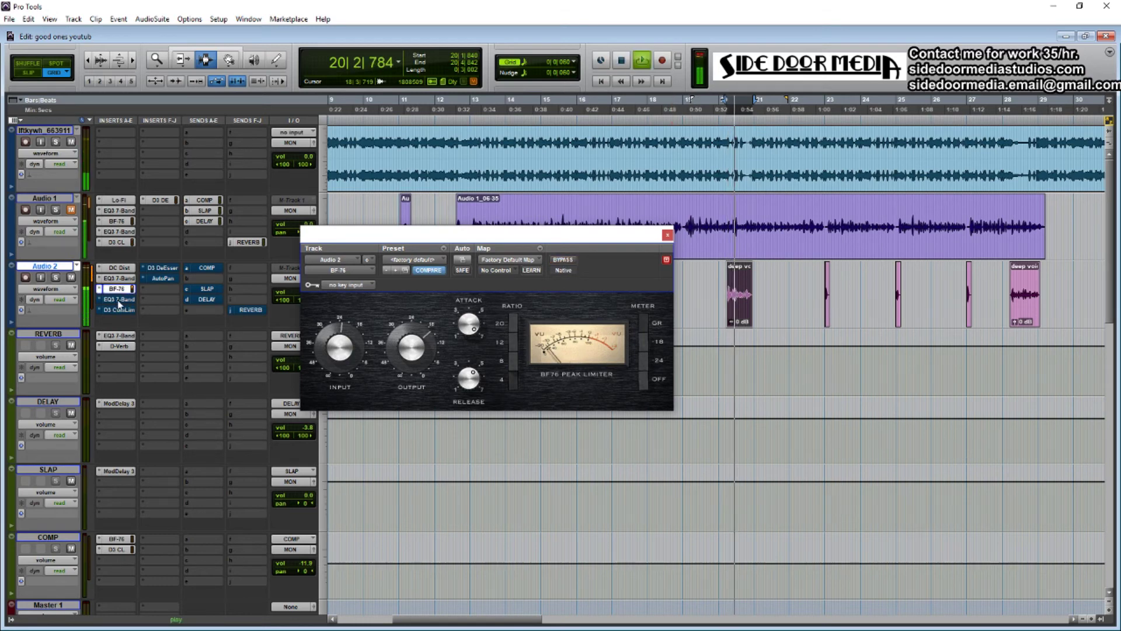
left_click(119, 310, "ctrl")
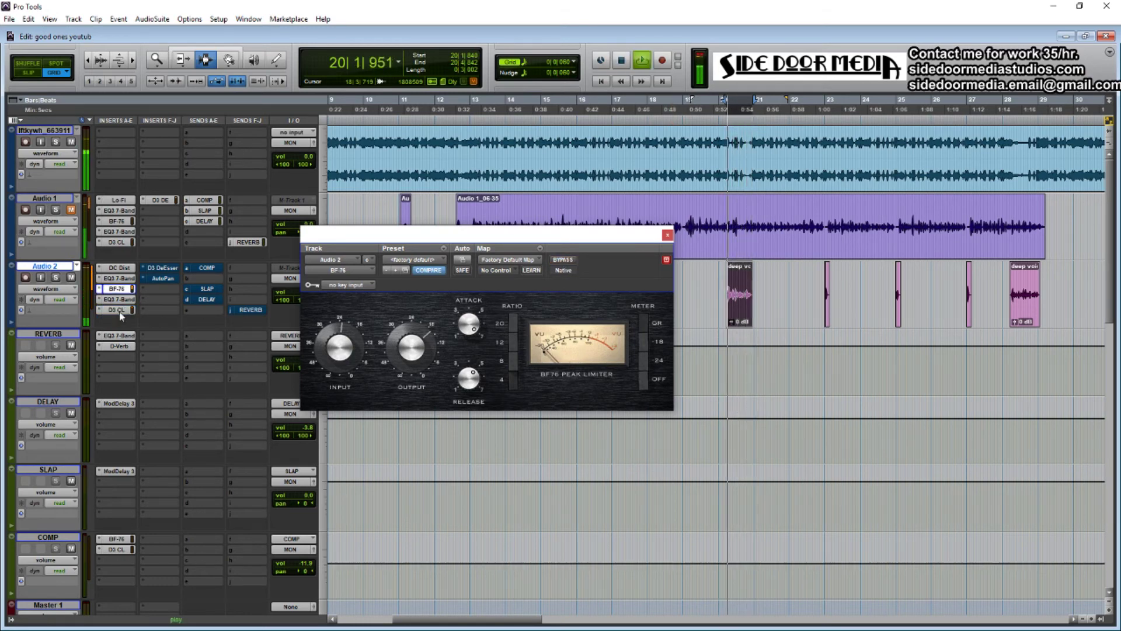
left_click(158, 268, "ctrl")
left_click(164, 279, "ctrl")
left_click(162, 278, "ctrl")
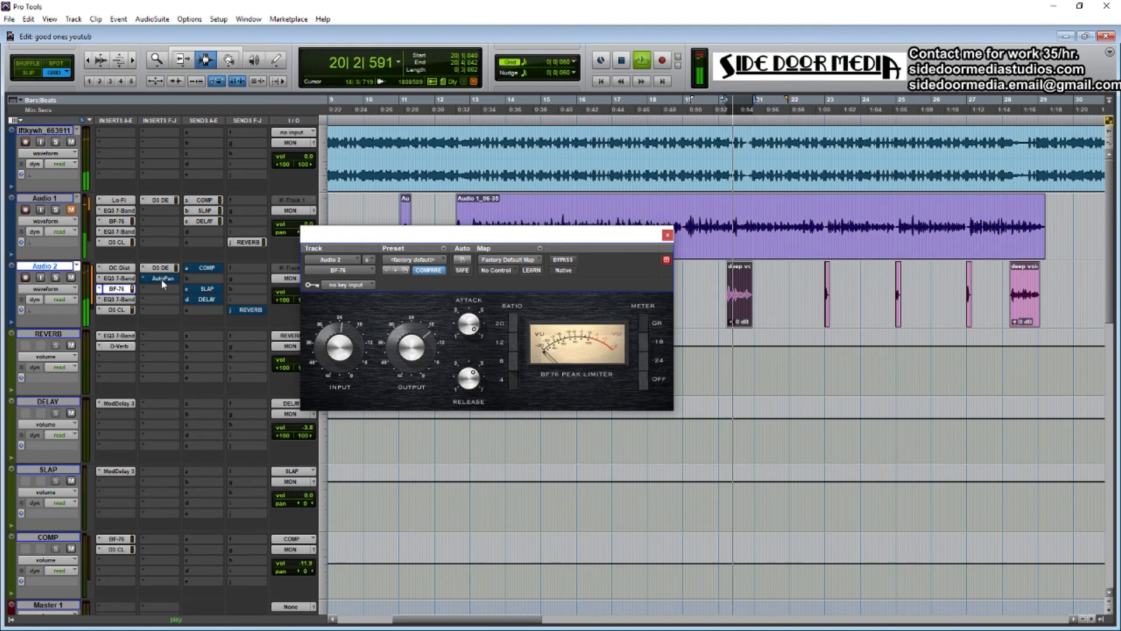
key("space")
Activate Audio 2's COMP and REVERB sends, audition them, and show the AutoPan settings
left_click(209, 270, "ctrl")
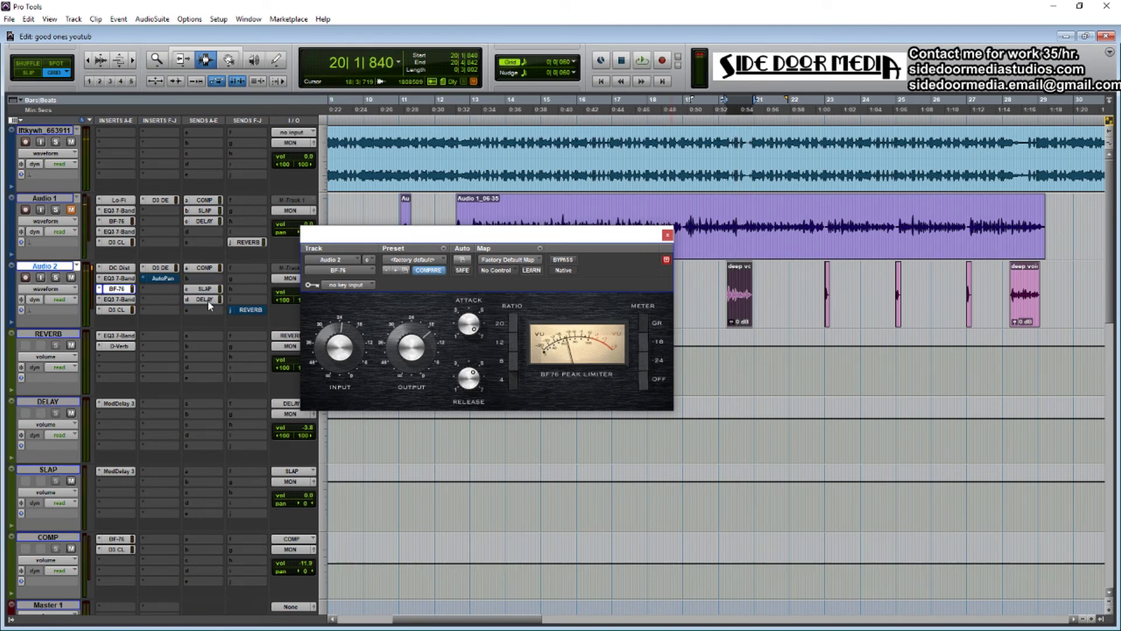
left_click(255, 312, "ctrl")
key("space")
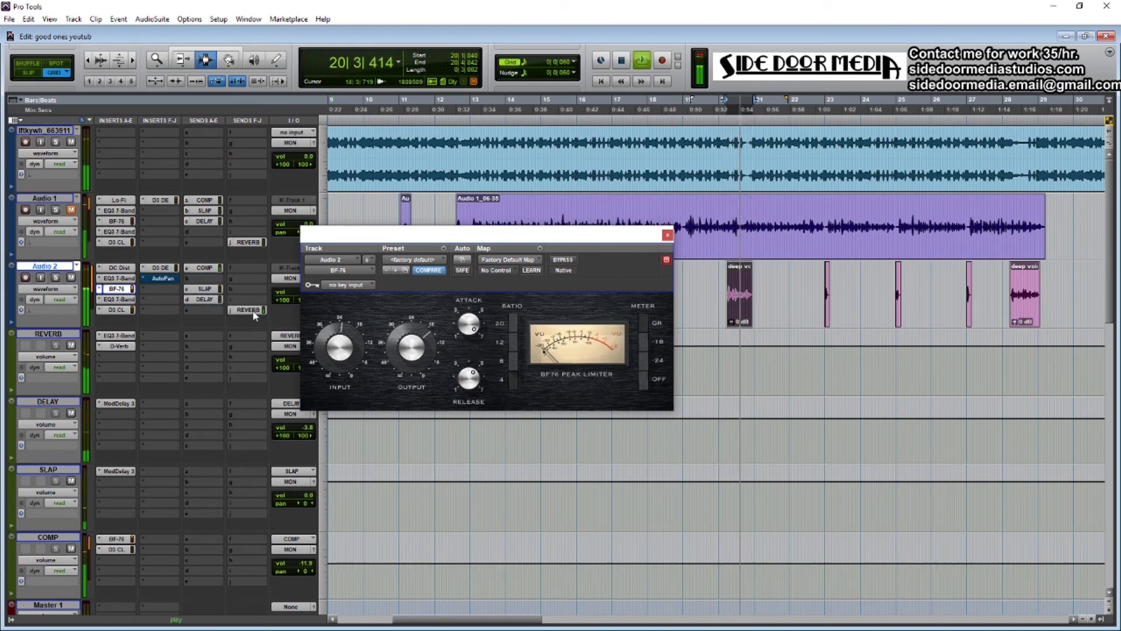
key("space")
left_click(163, 278)
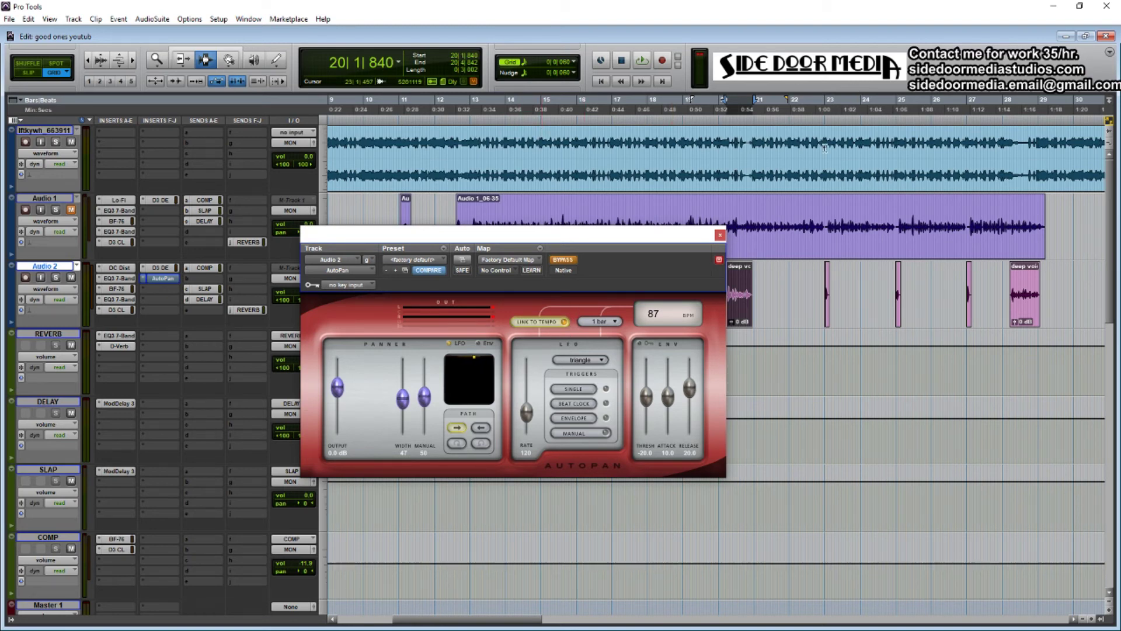
Close AutoPan and set the session tempo to 96 BPM in the Transport window
left_click(720, 235)
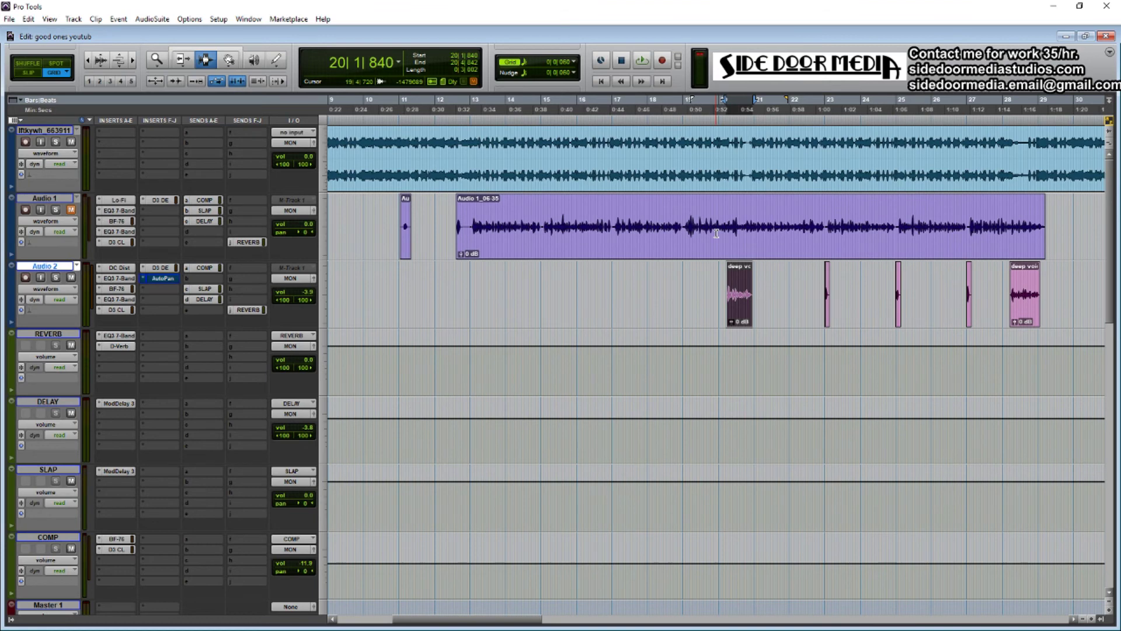
key("ctrl+KP_1")
left_click_drag(718, 82, 572, 328)
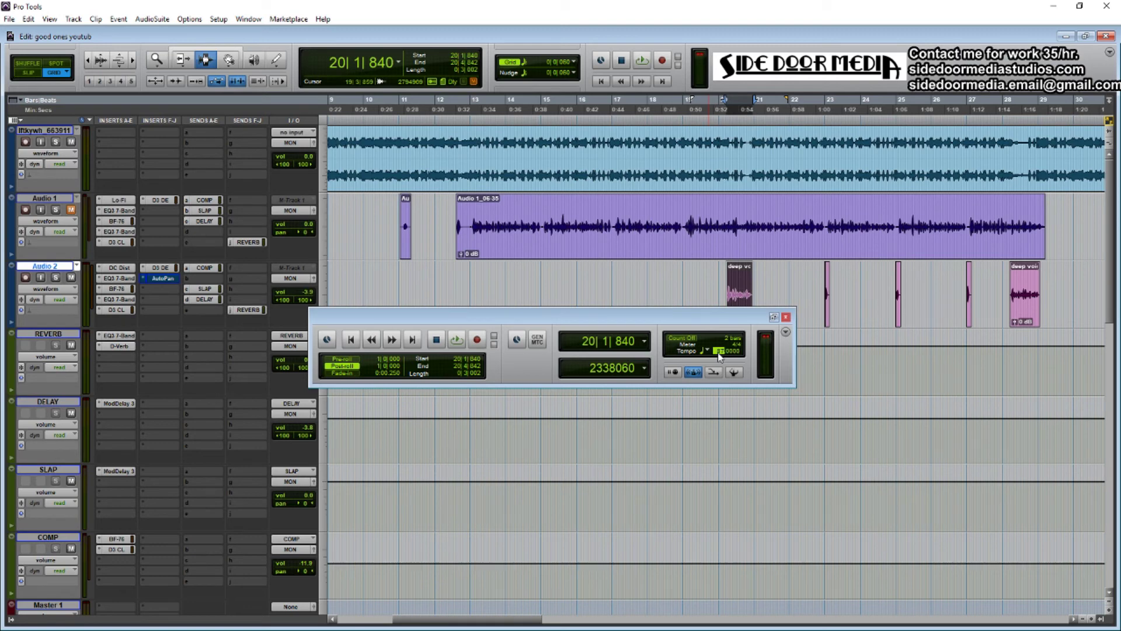
type("96")
key("Return")
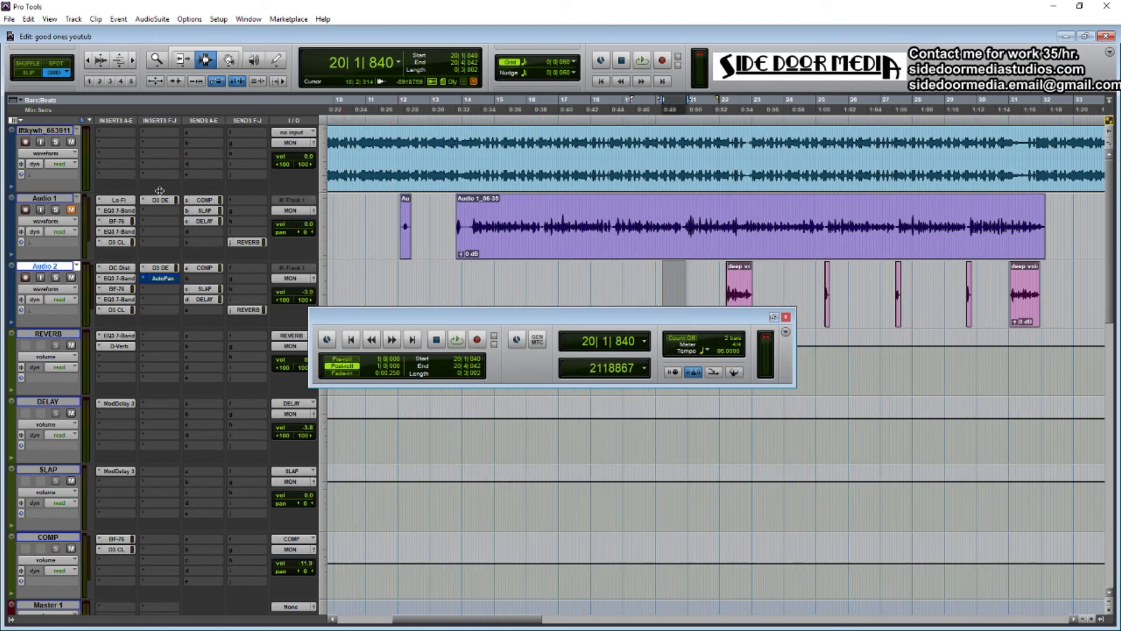
Play the song from bar 13, then close the Transport window and stop playback
left_click(436, 167)
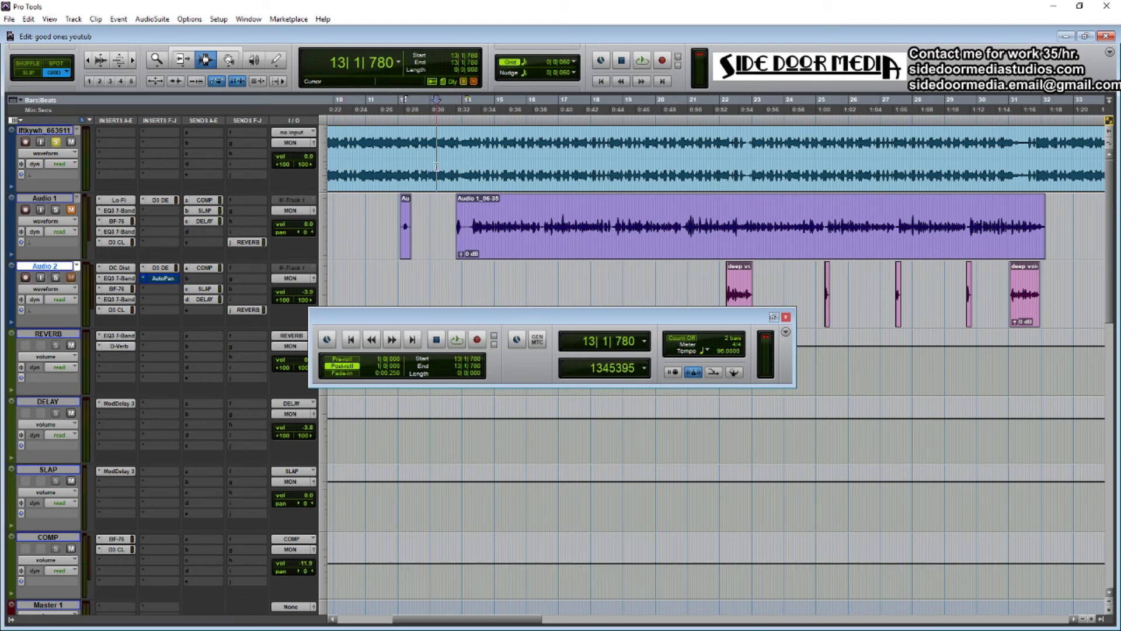
key("space")
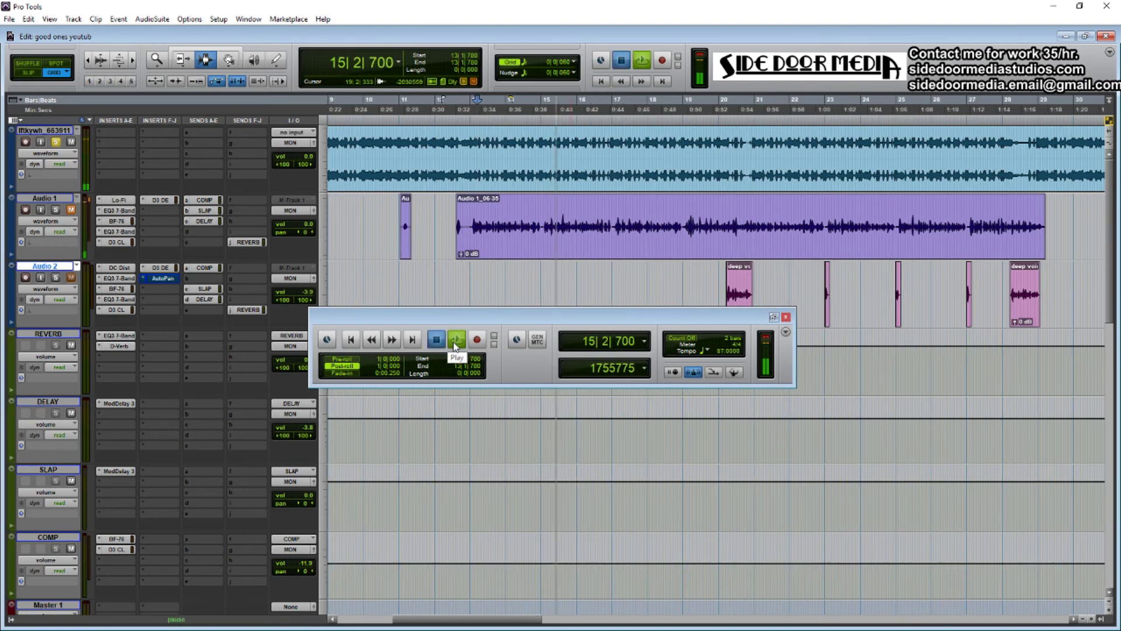
left_click(788, 318)
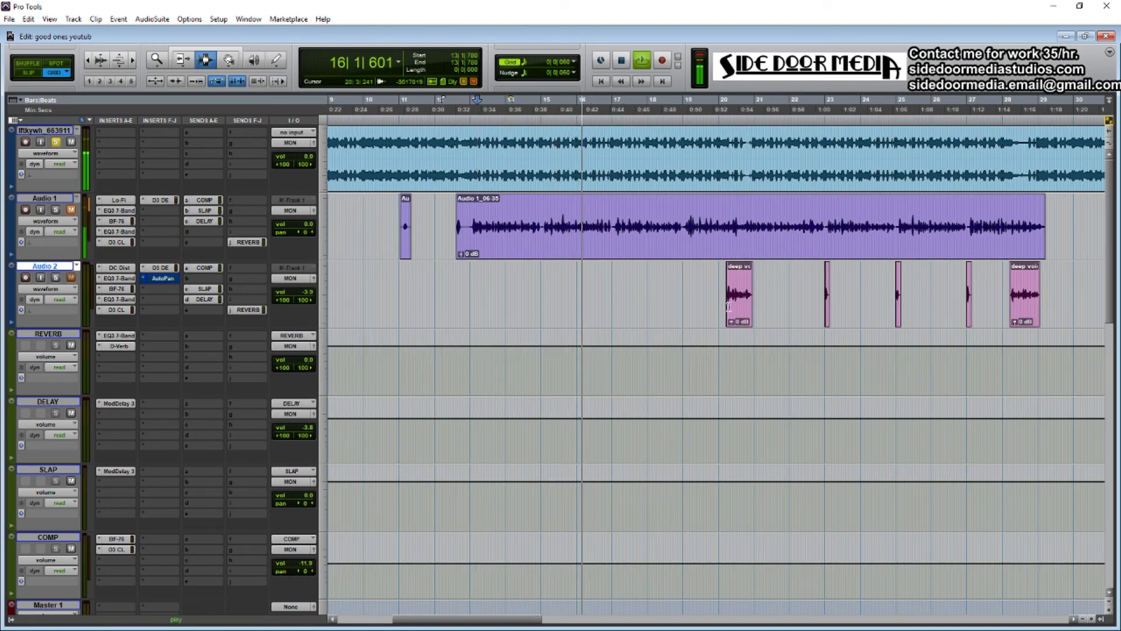
key("space")
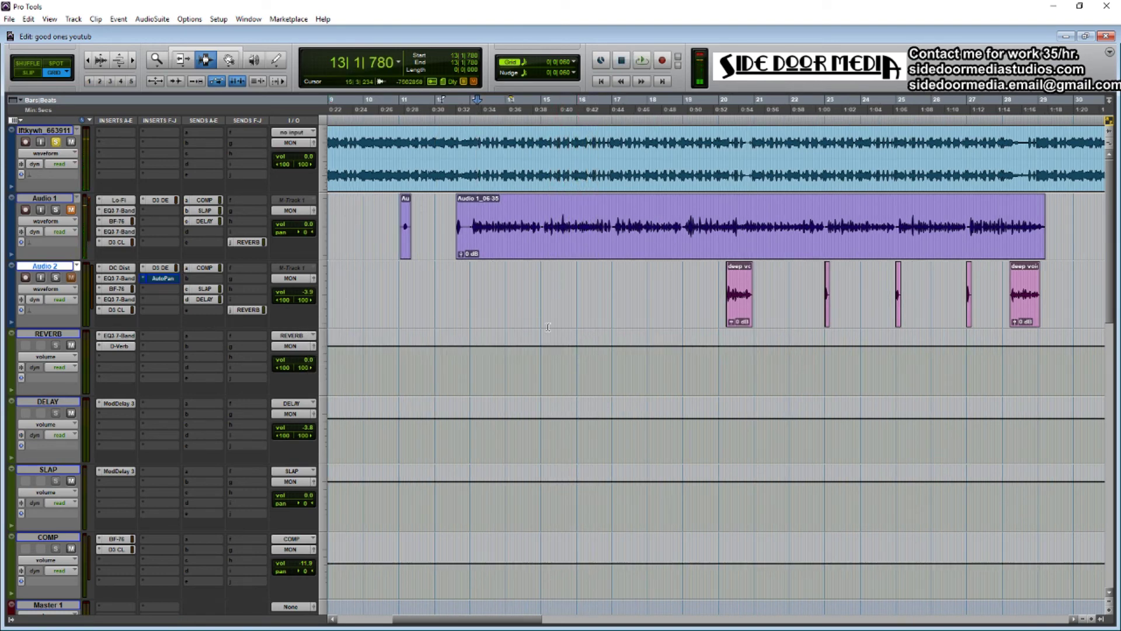
Bring up Audio 2's AutoPan settings, move the window aside, and audition briefly
left_click(166, 279)
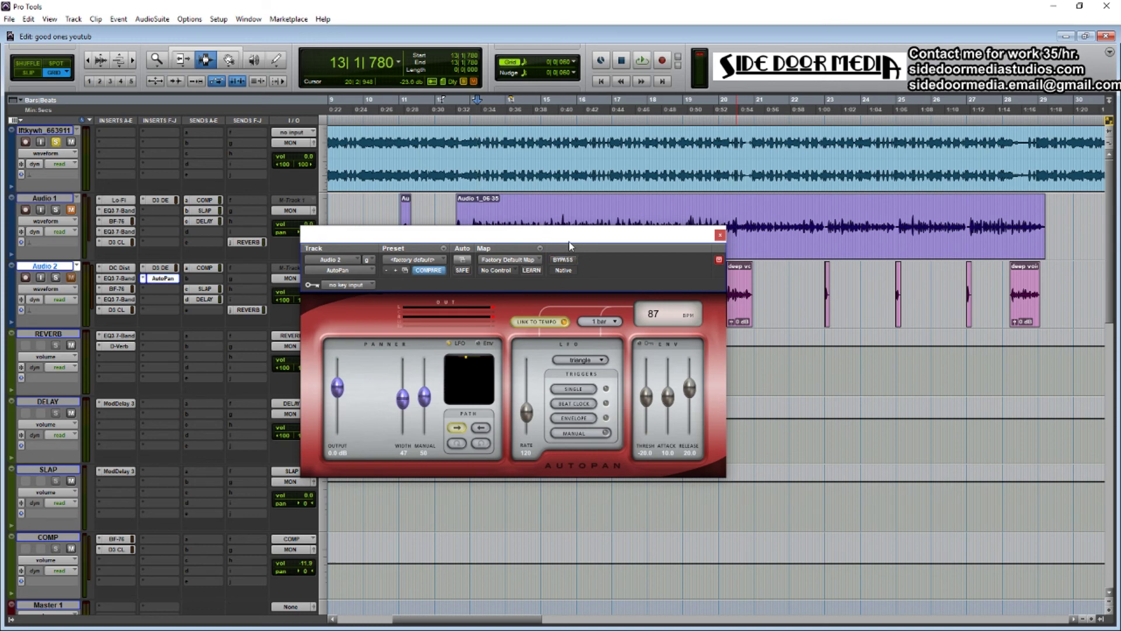
left_click_drag(569, 241, 630, 366)
key("space")
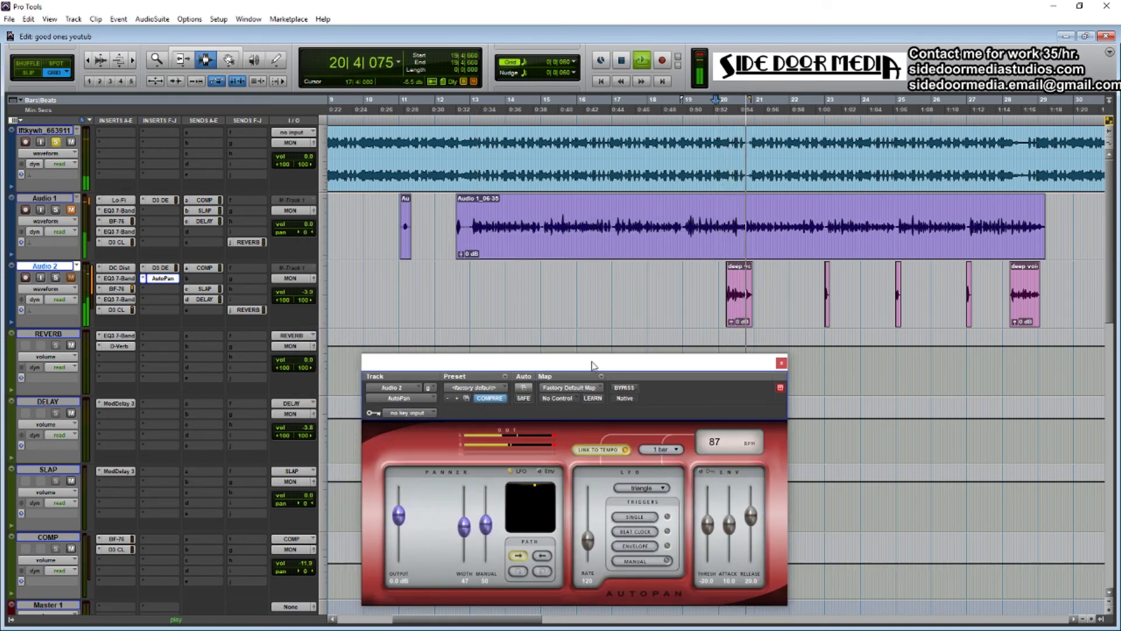
key("space")
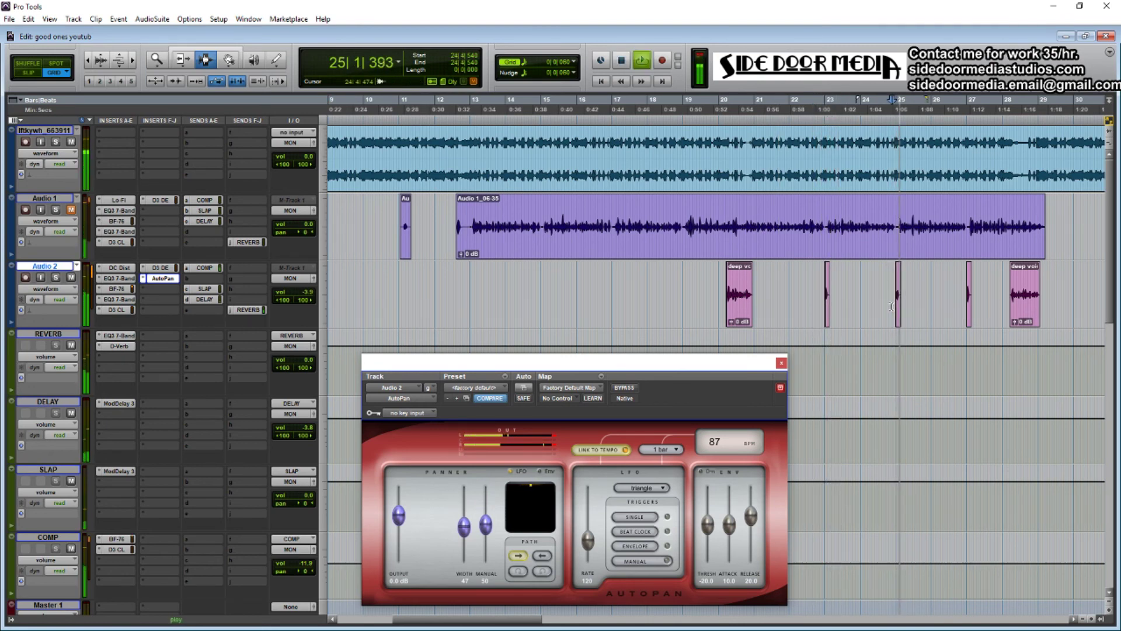
Audition the AutoPan from near bar 26 and bar 28, then close its window
left_click(967, 315)
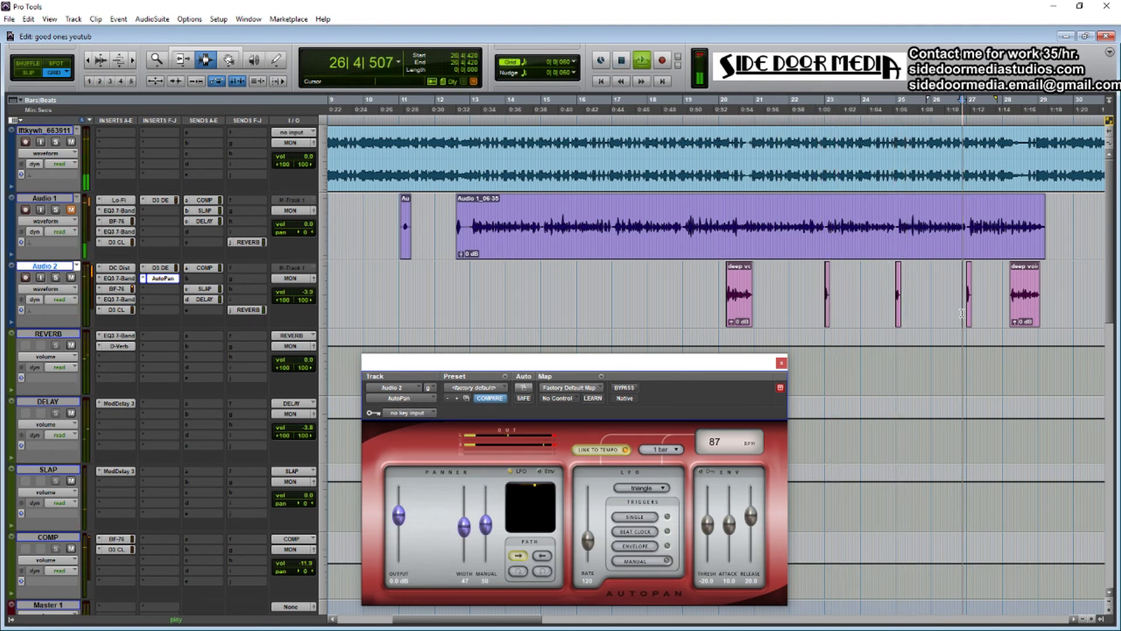
key("space")
left_click(1005, 308)
key("space")
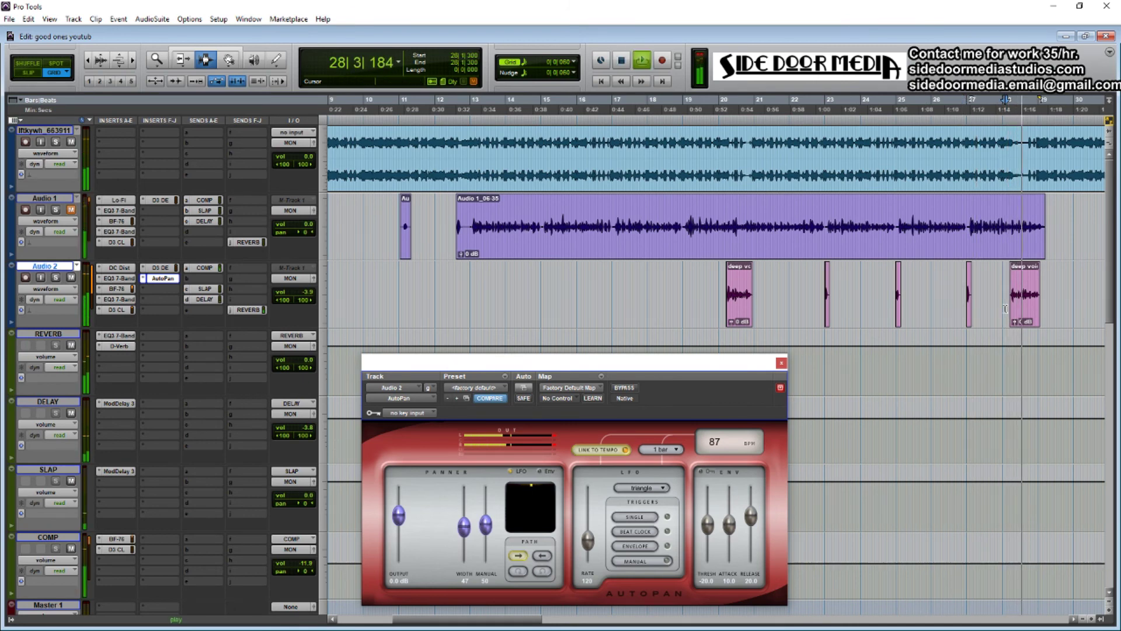
key("space")
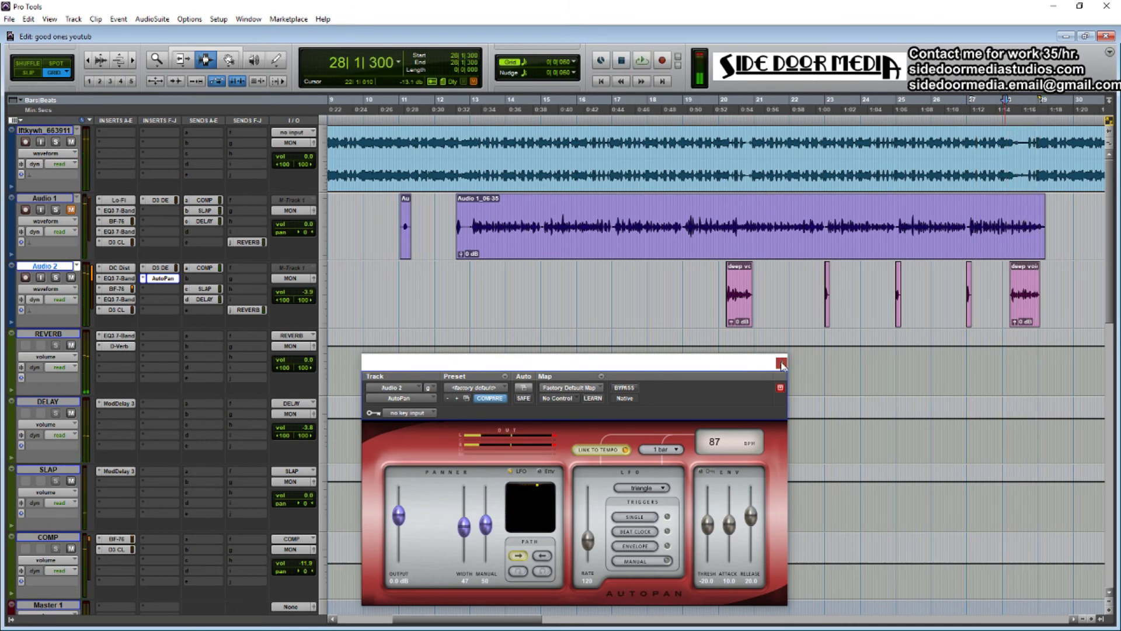
left_click(781, 363)
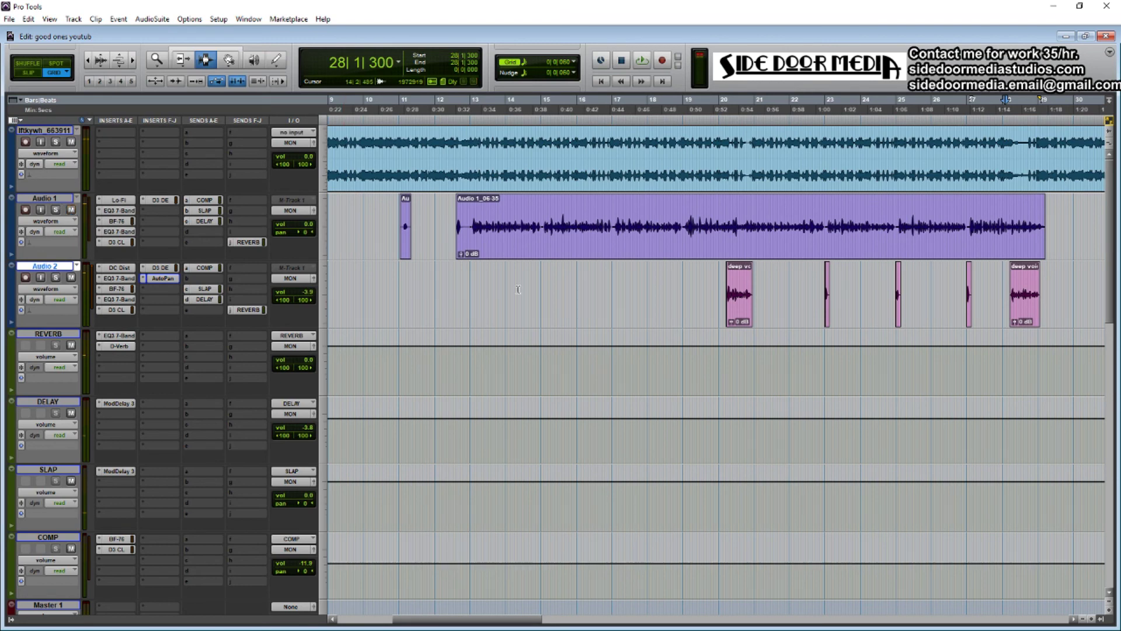
While playing from near bar 10, lower Audio 1's DELAY send to about -17.9 dB
left_click(390, 275)
key("space")
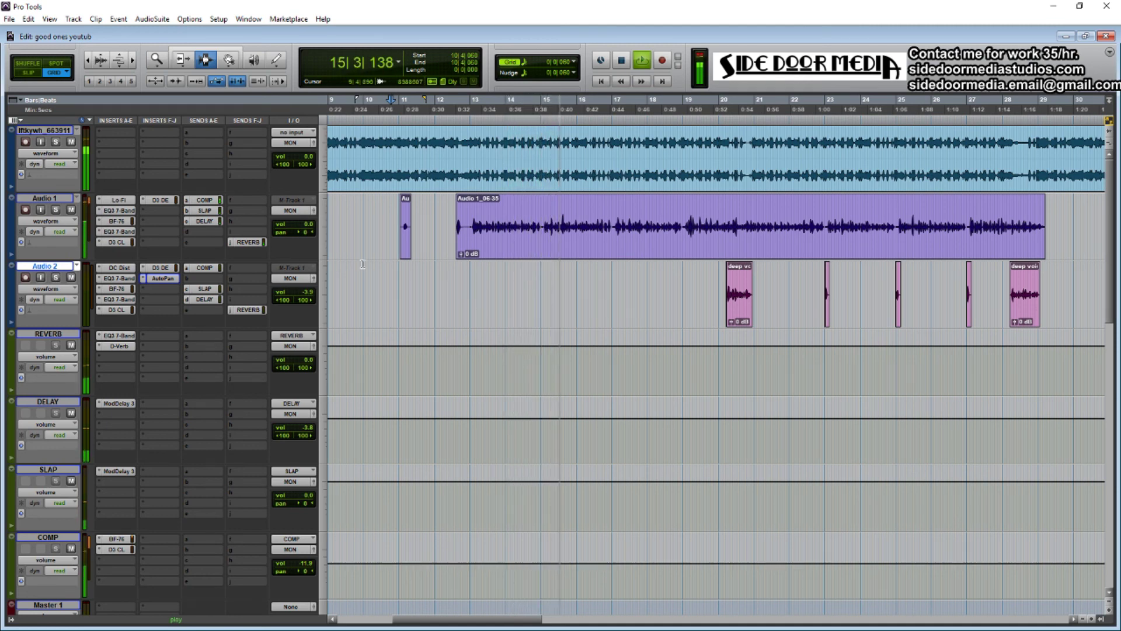
left_click(204, 220)
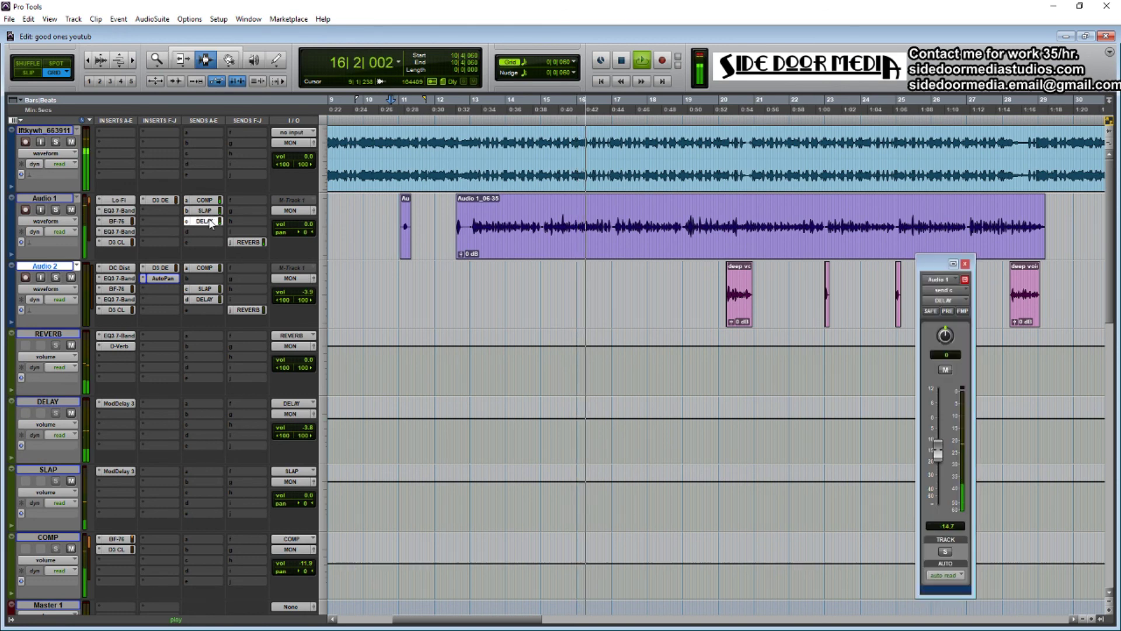
left_click_drag(937, 450, 939, 464)
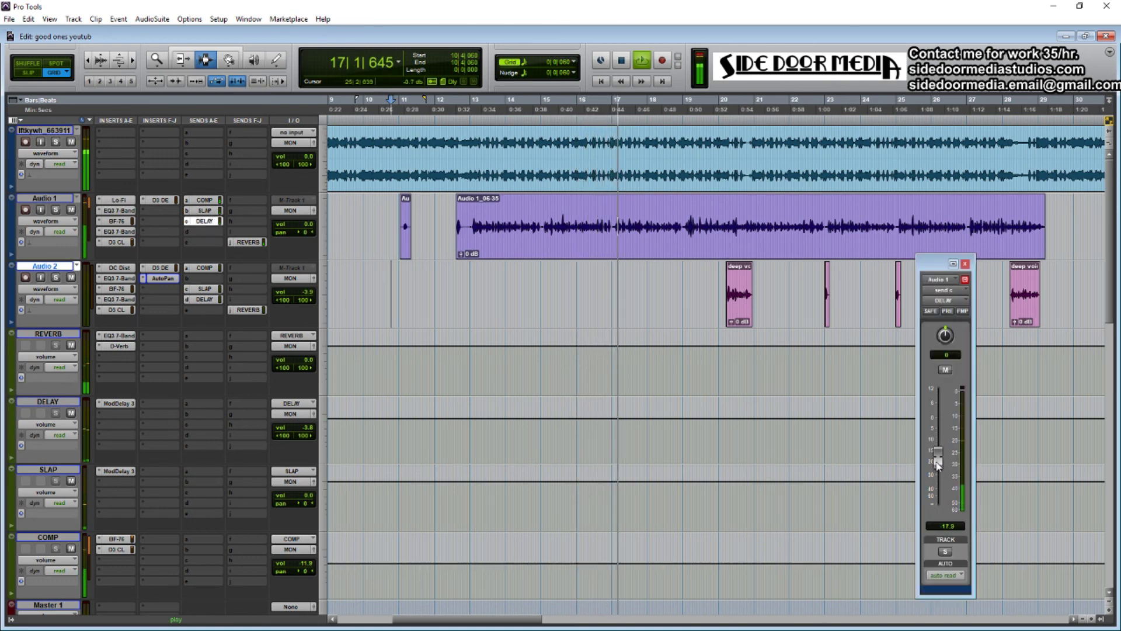
left_click(965, 263)
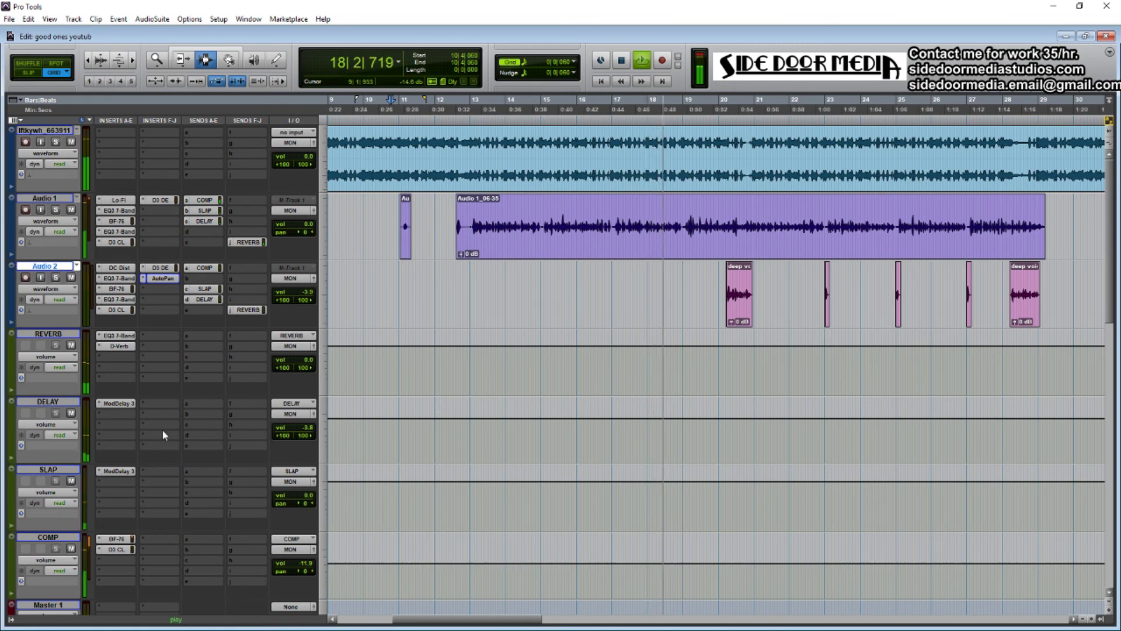